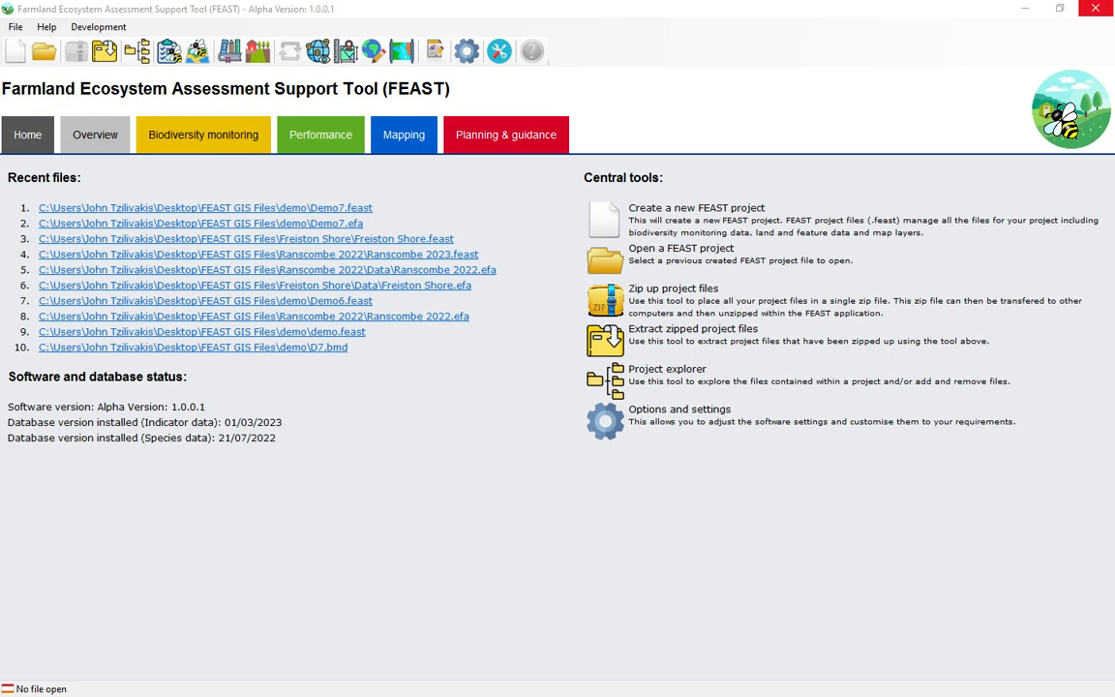
# Create a new FEAST project saved as Demo7.feast in the demo folder, overwriting the existing data file.
pyautogui.click(16, 54)
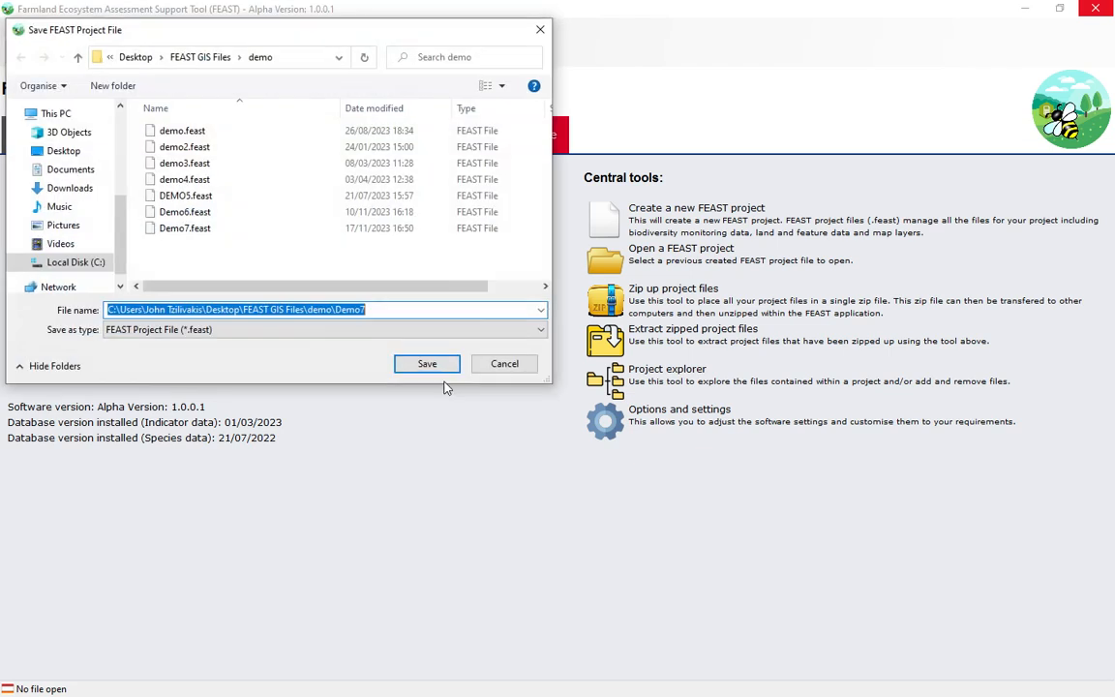
pyautogui.click(231, 229)
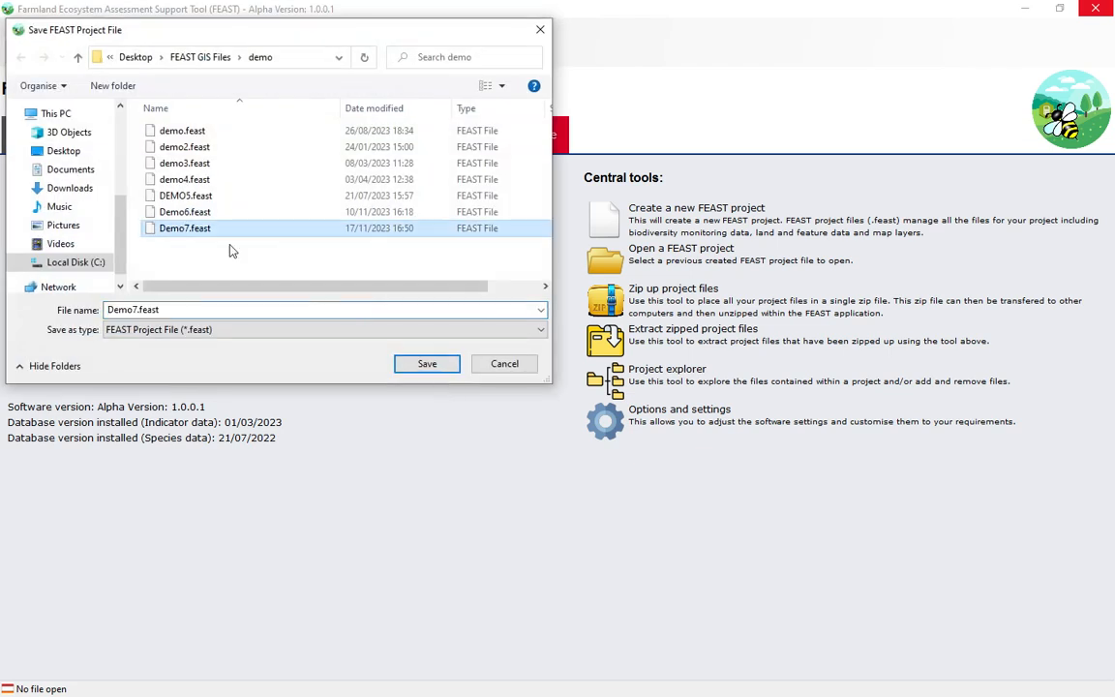
pyautogui.click(413, 365)
pyautogui.click(600, 360)
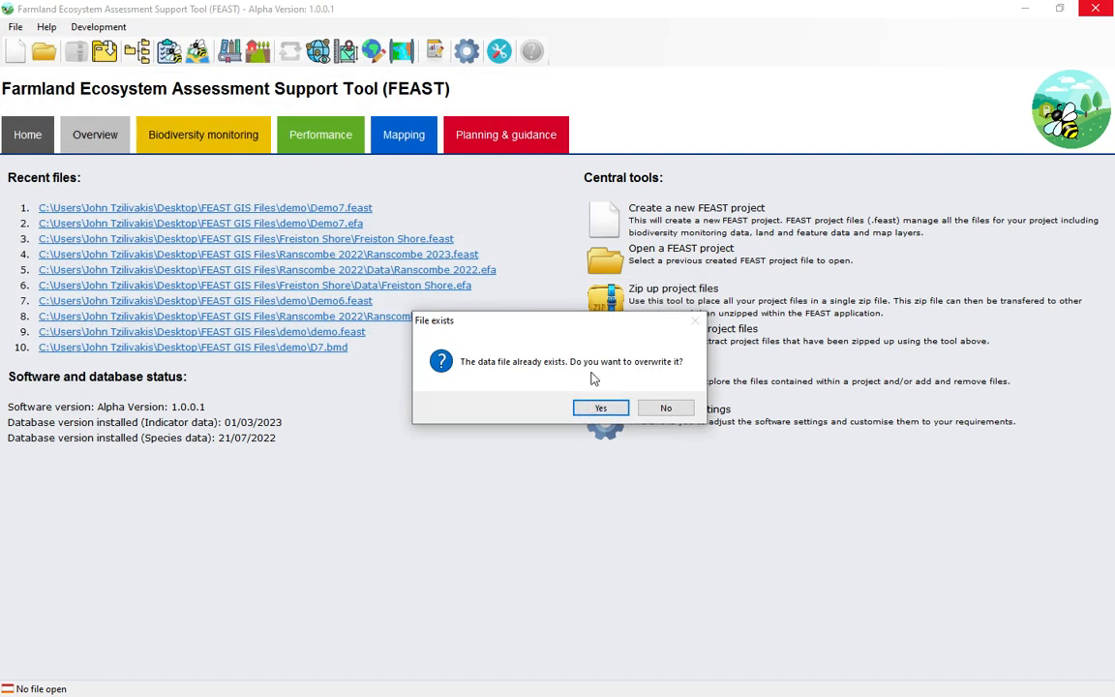
pyautogui.click(597, 408)
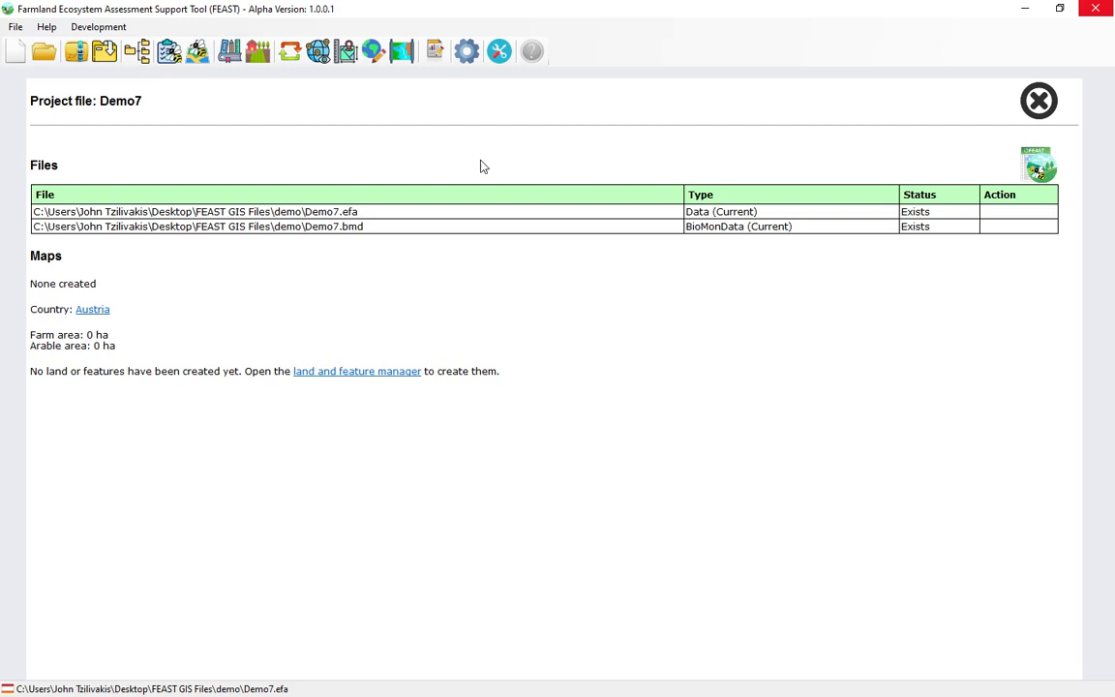
# In the project settings, select the indicators Bats: Barbastelle, Brown hare and Hoverflies (Syrphids) for the current file.
pyautogui.click(466, 54)
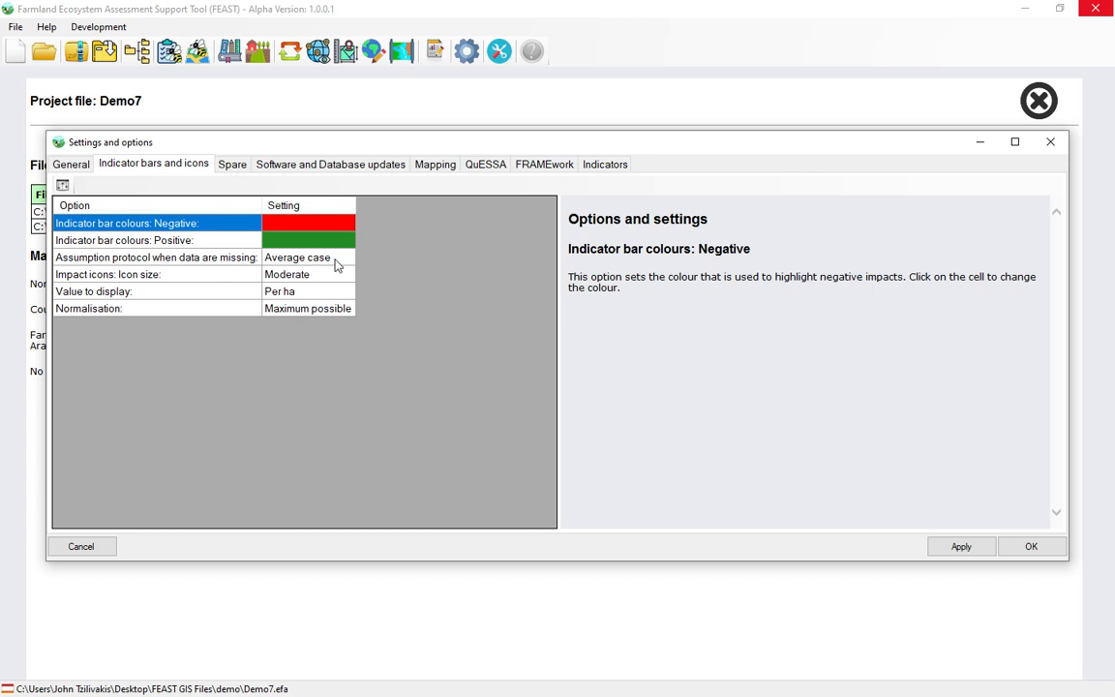
pyautogui.click(605, 167)
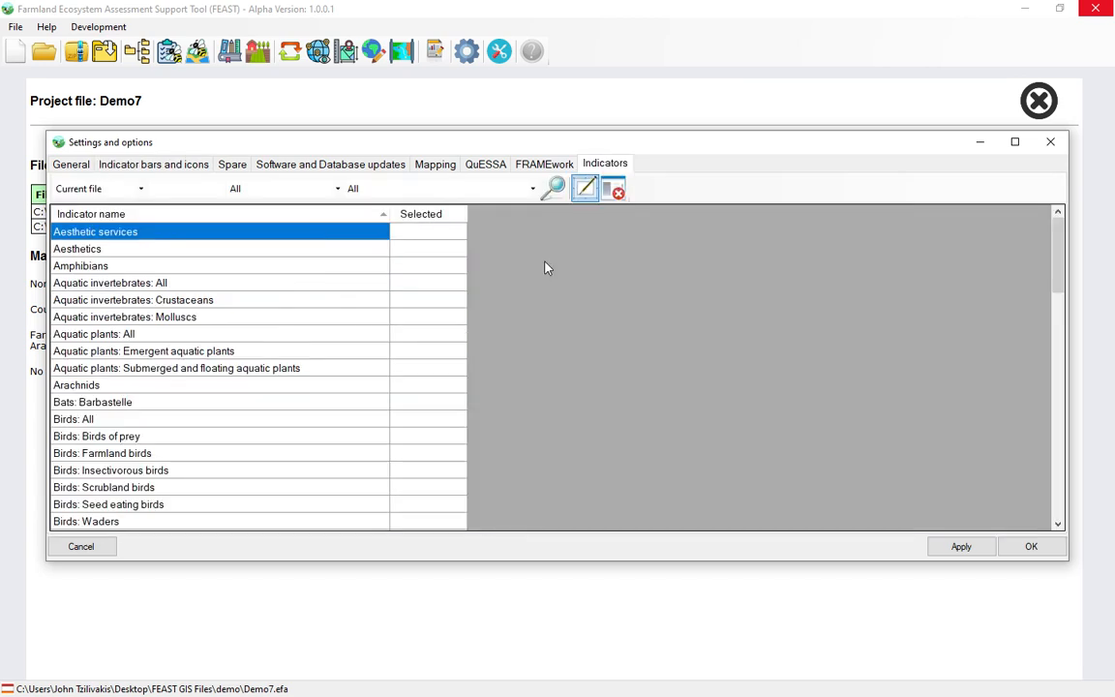
pyautogui.click(426, 406)
pyautogui.scroll(-4, 423, 410)
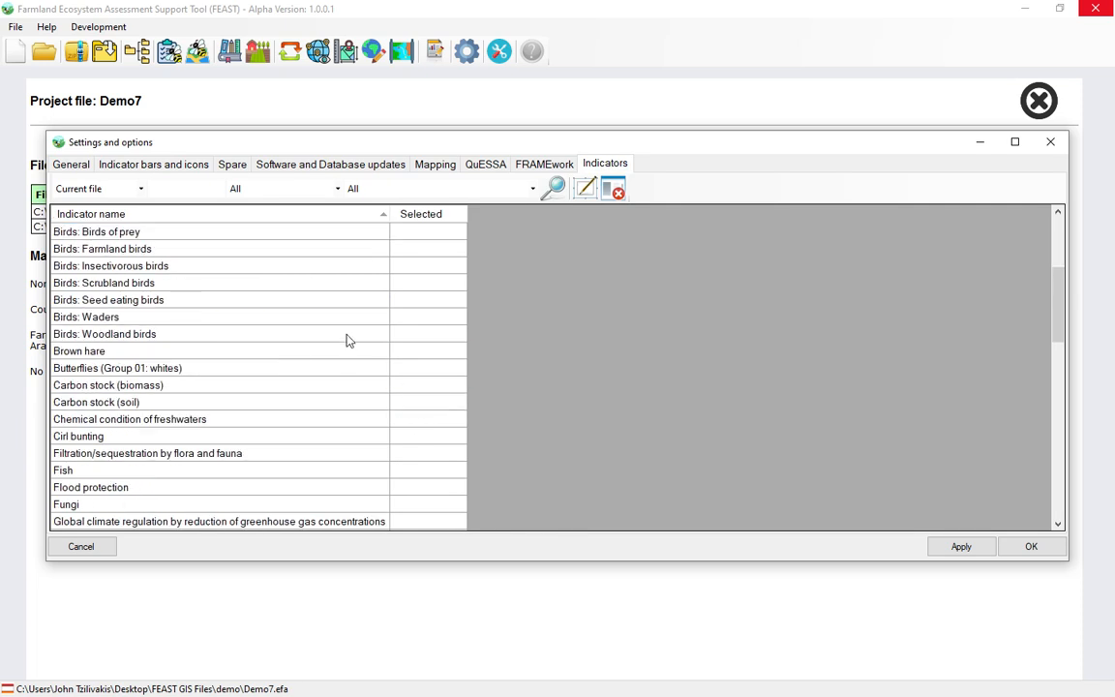
pyautogui.click(421, 354)
pyautogui.scroll(-2, 418, 435)
pyautogui.click(423, 471)
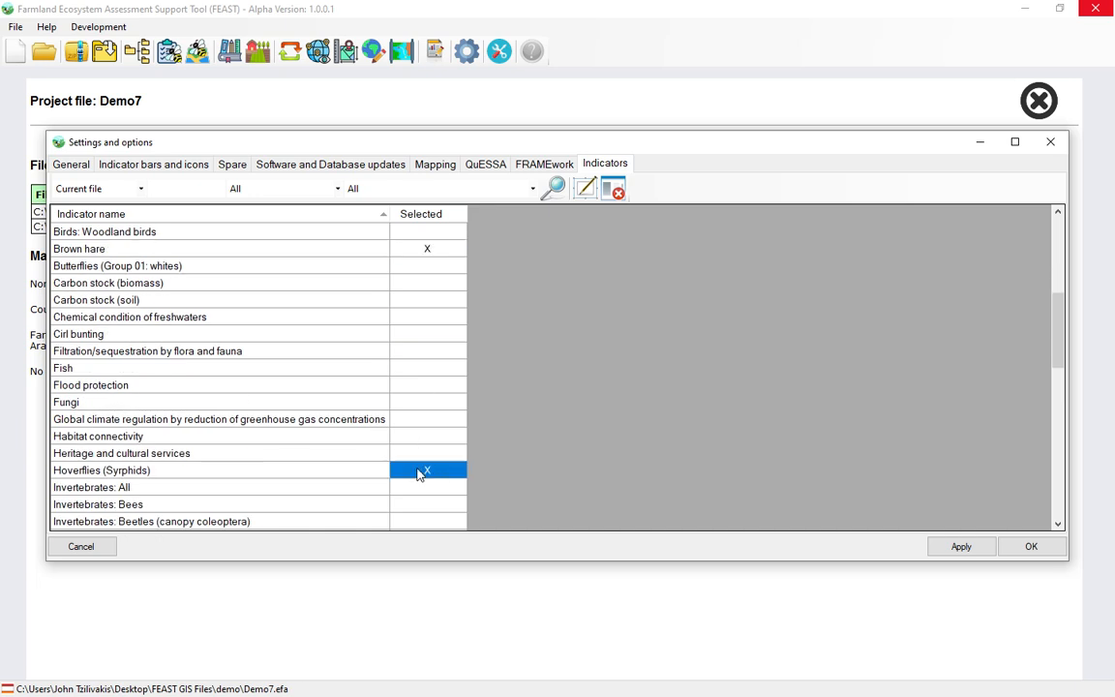
pyautogui.click(1009, 550)
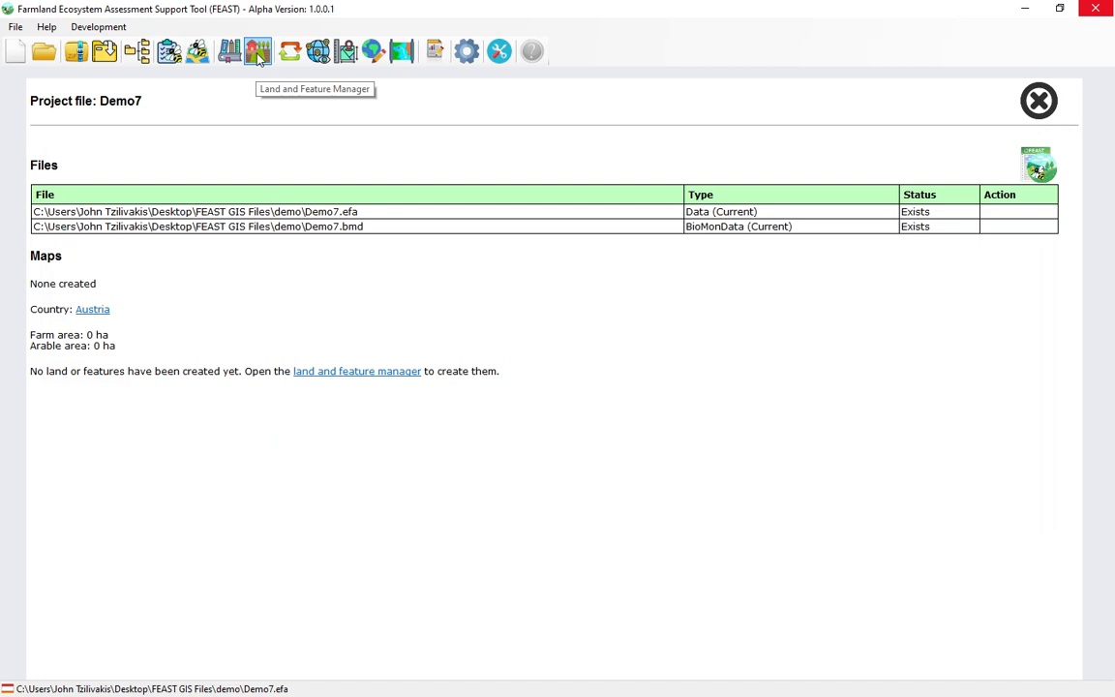
# Open the land and feature manager and add a group named Arable under Land and features.
pyautogui.click(233, 51)
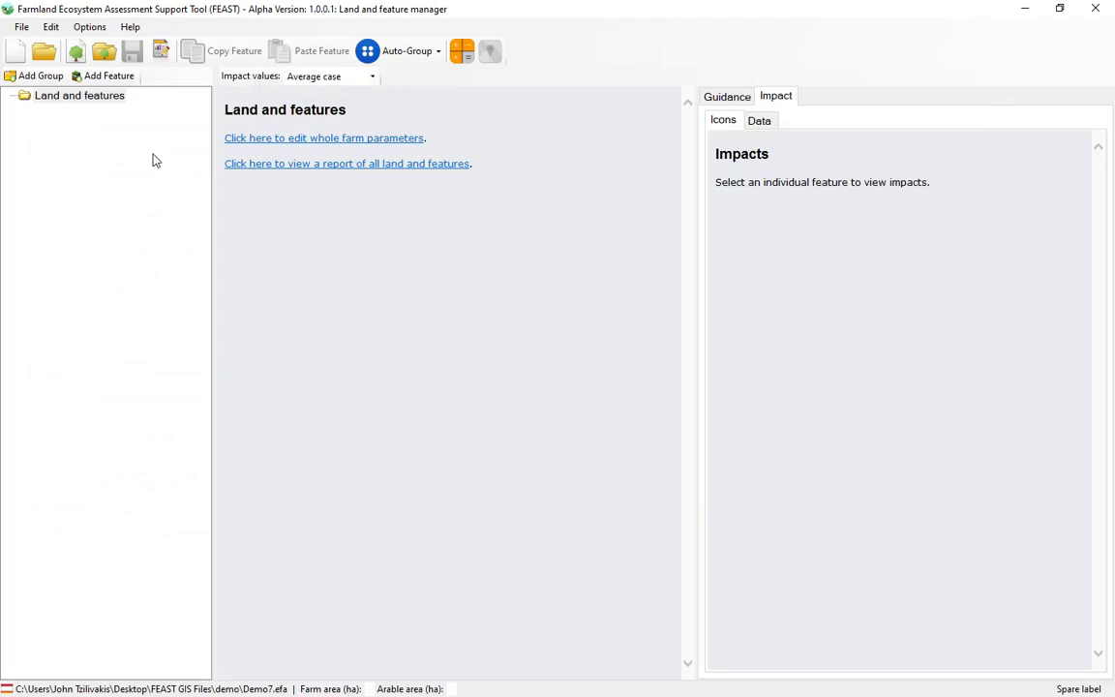
pyautogui.click(39, 77)
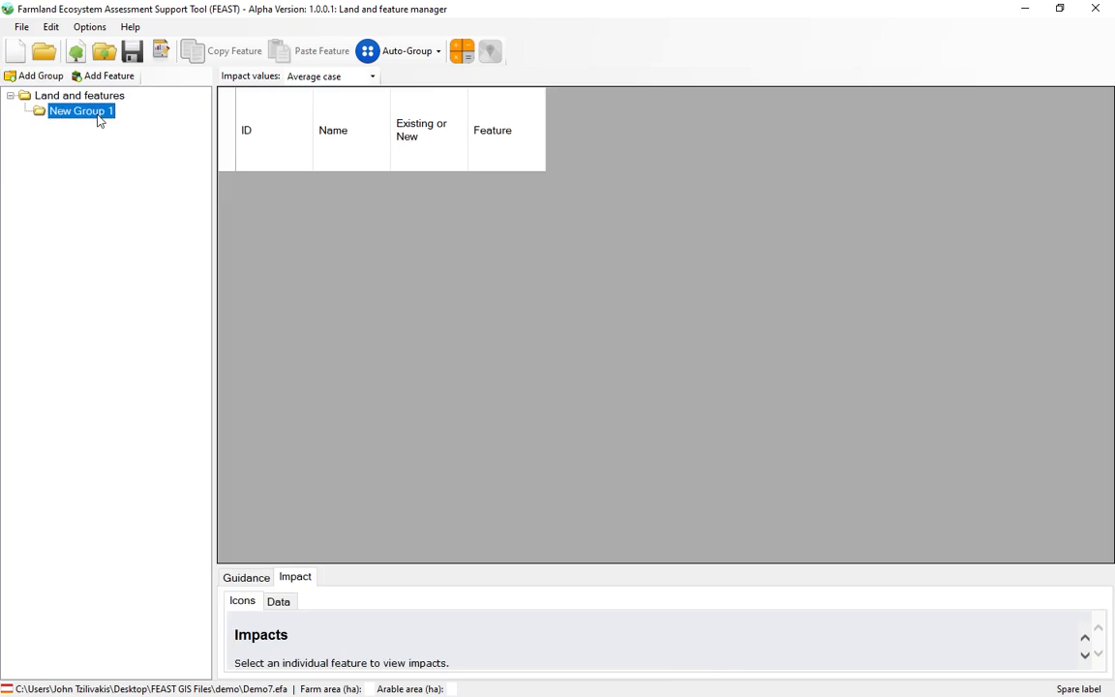
pyautogui.click(97, 113)
pyautogui.write('Arable')
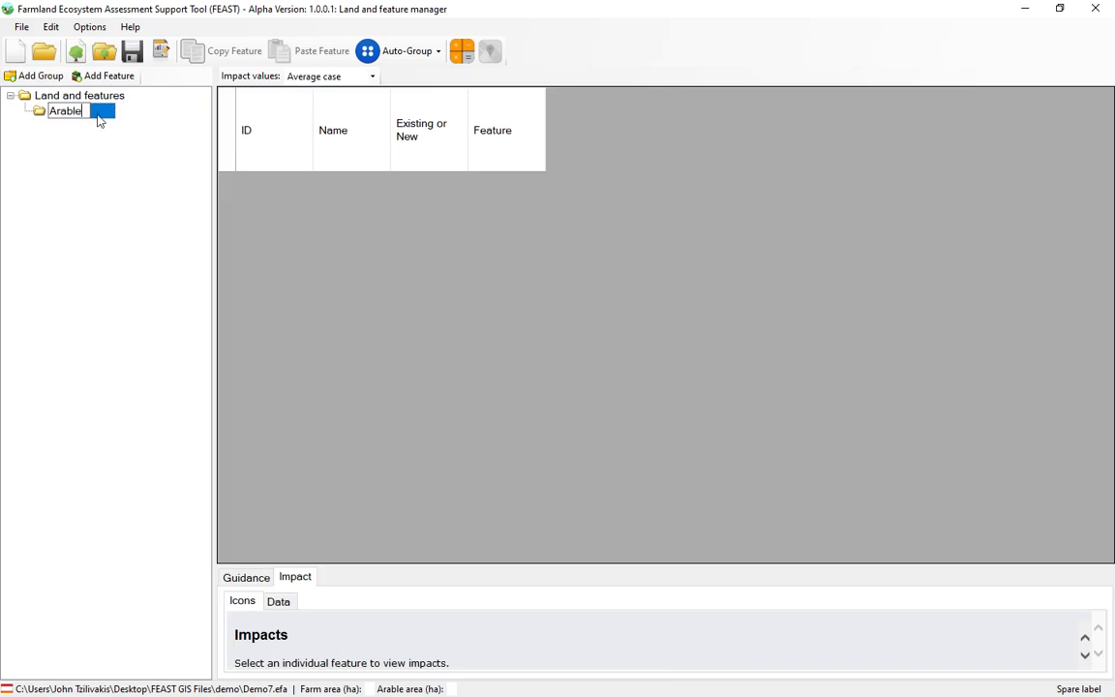
pyautogui.click(89, 142)
# Add a second group named Grass directly under Land and features.
pyautogui.click(60, 96)
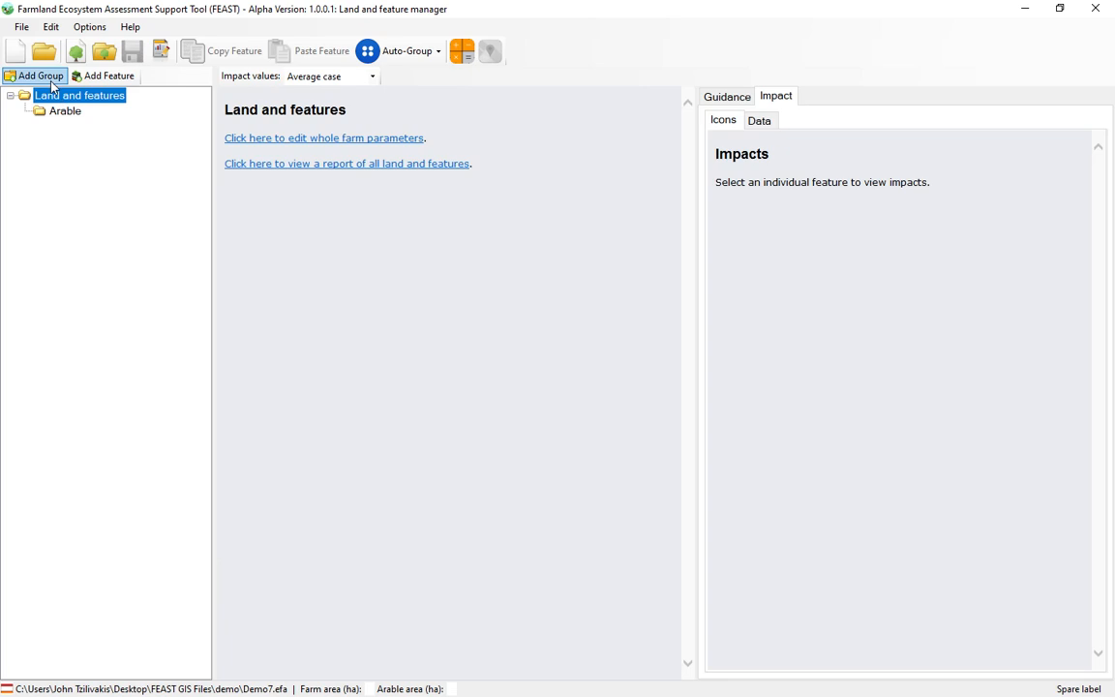
pyautogui.click(38, 75)
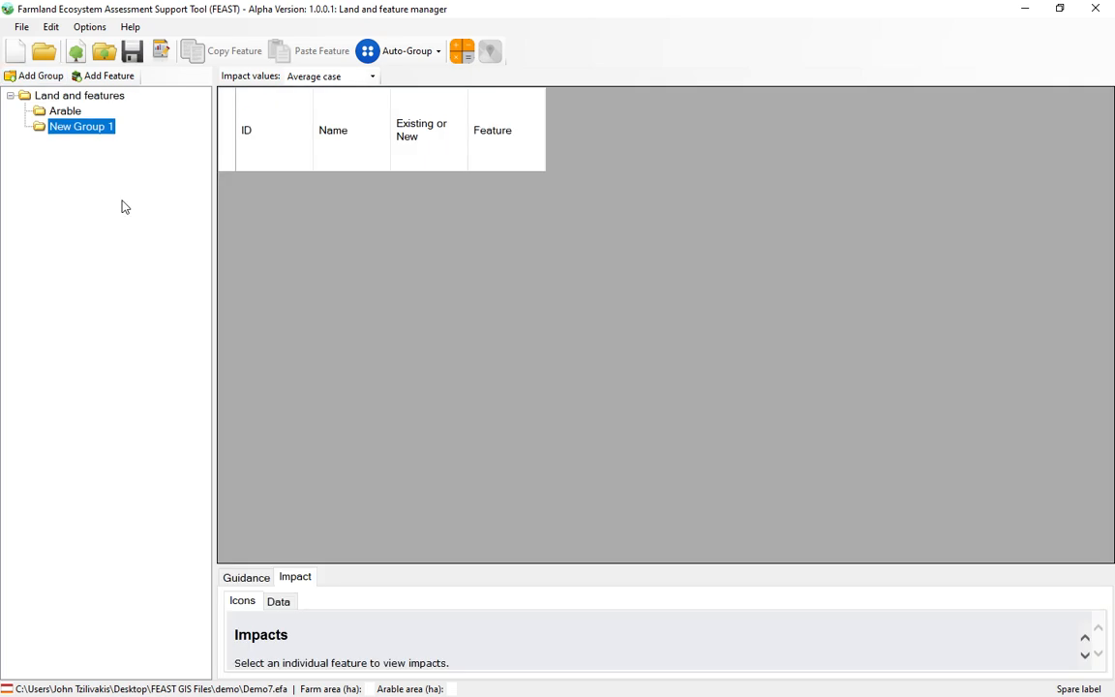
pyautogui.press('F2')
pyautogui.write('Grass')
pyautogui.press('Return')
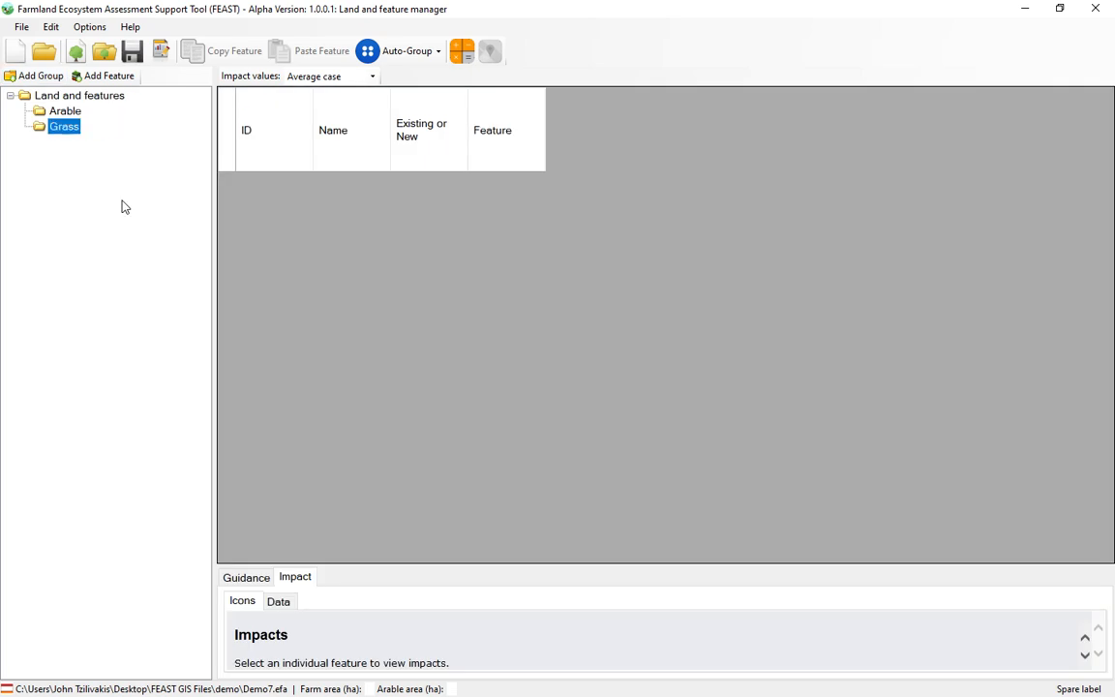
# Add another group, move it out of Grass to directly under Land and features, and name it Woodland.
pyautogui.click(38, 75)
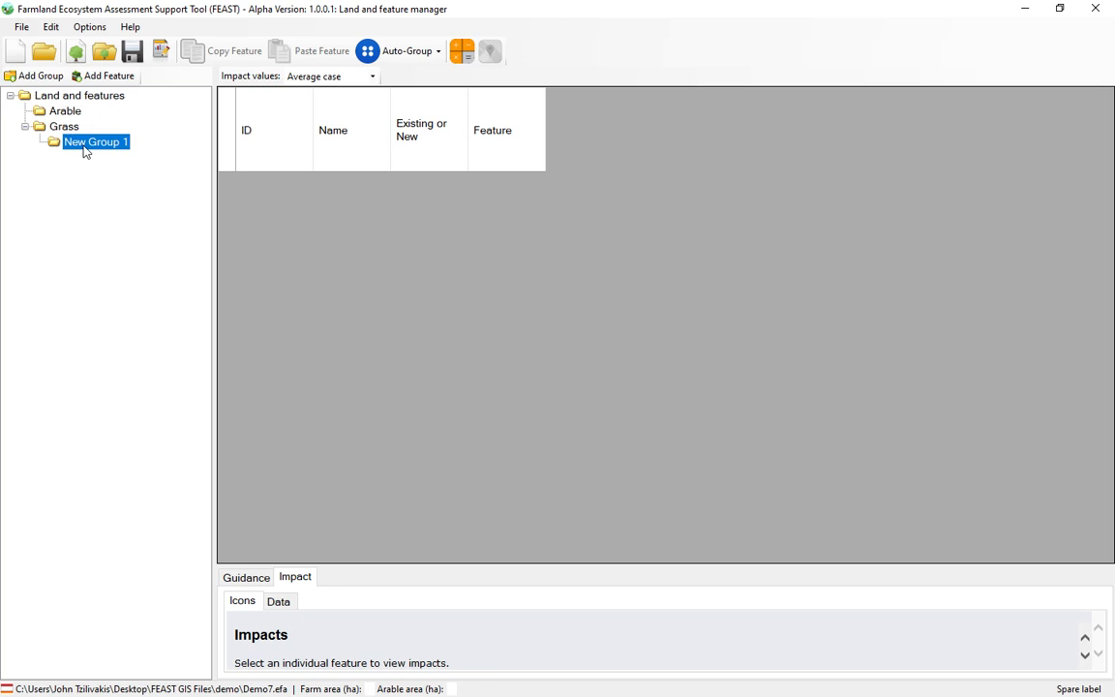
pyautogui.moveTo(69, 145); pyautogui.dragTo(63, 96)
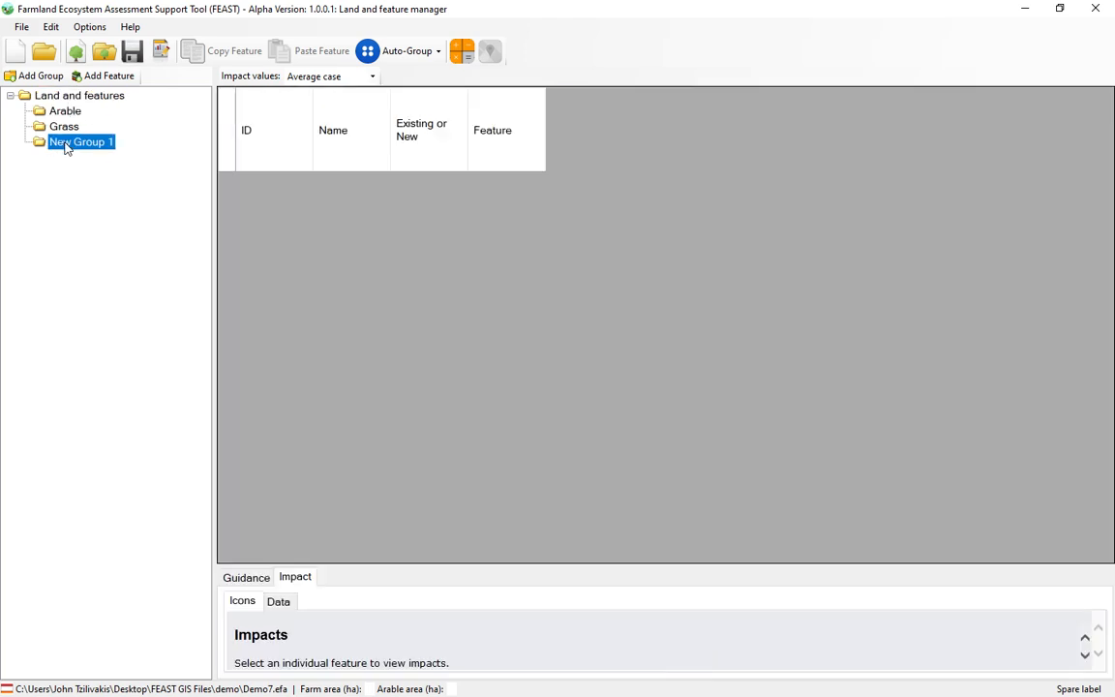
pyautogui.click(75, 143)
pyautogui.write('Woodland')
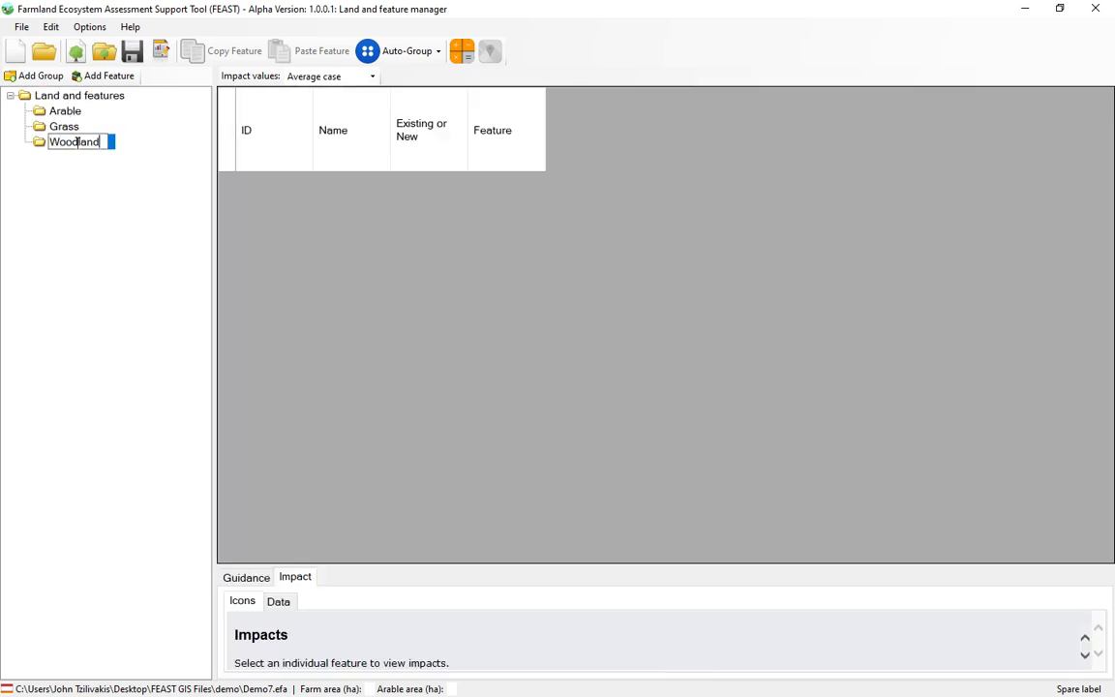
pyautogui.press('Return')
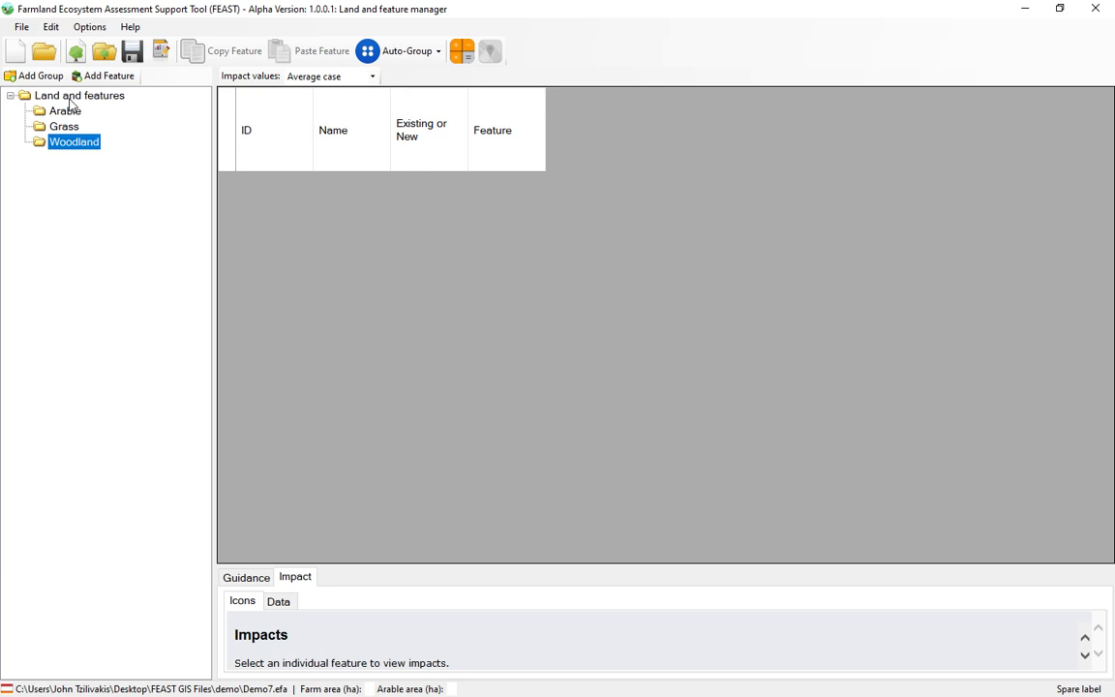
# Add a group named Hedges directly under Land and features.
pyautogui.click(69, 97)
pyautogui.click(35, 76)
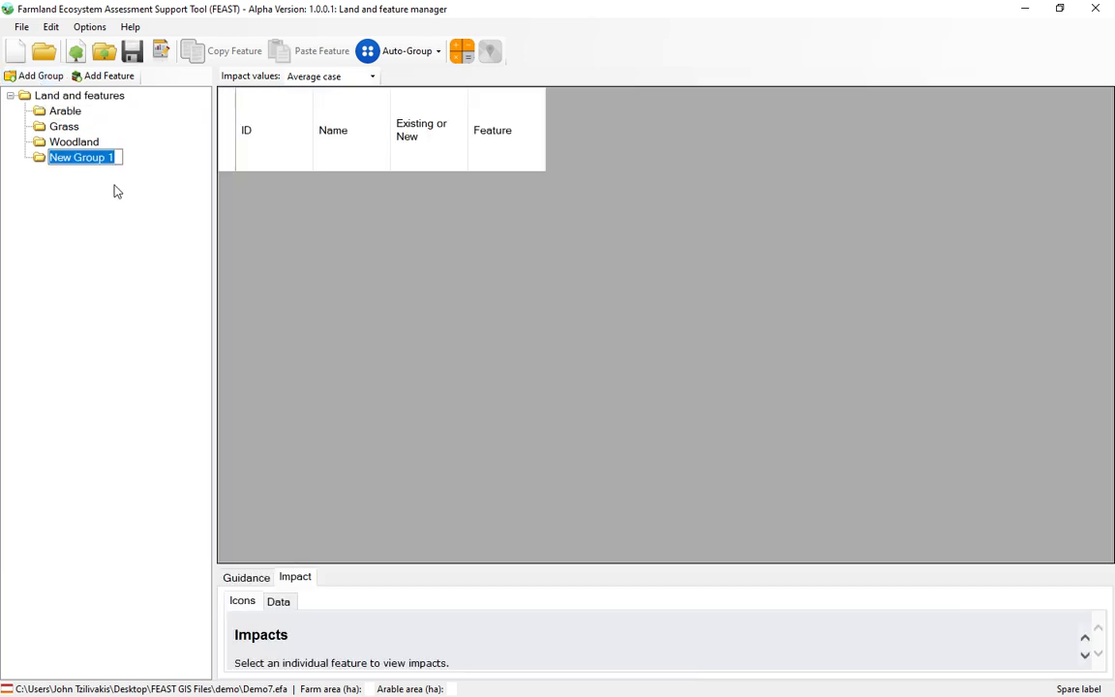
pyautogui.write('Hedges')
pyautogui.press('Return')
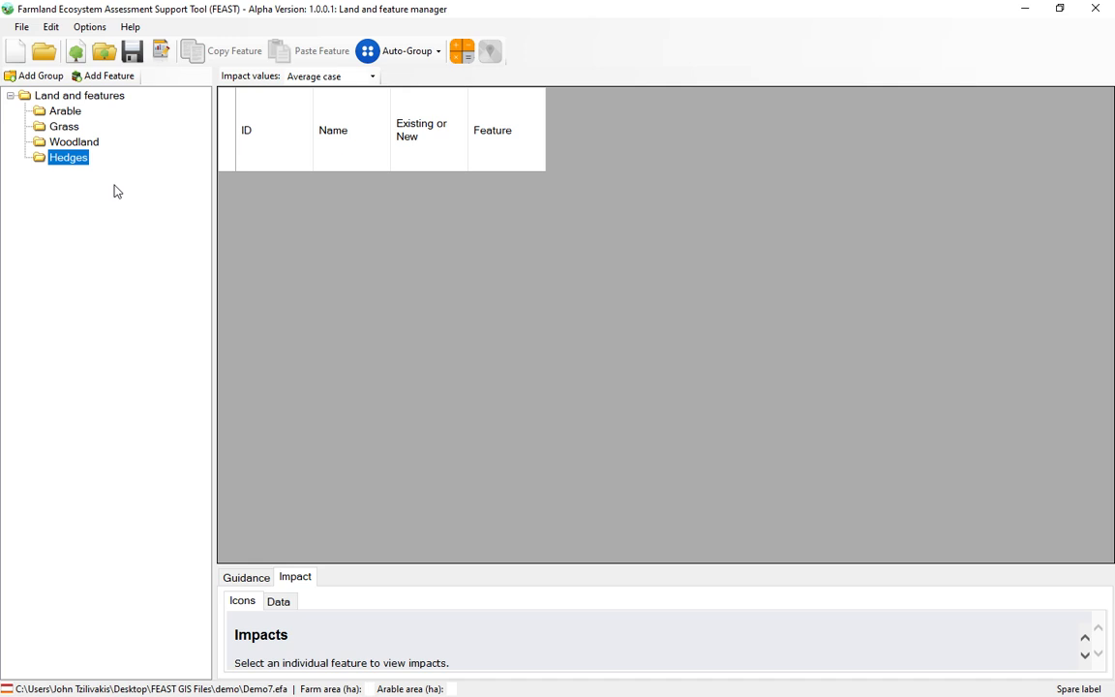
# Review the impact value options, keeping Average case, and close the land and feature manager.
pyautogui.click(373, 76)
pyautogui.click(374, 77)
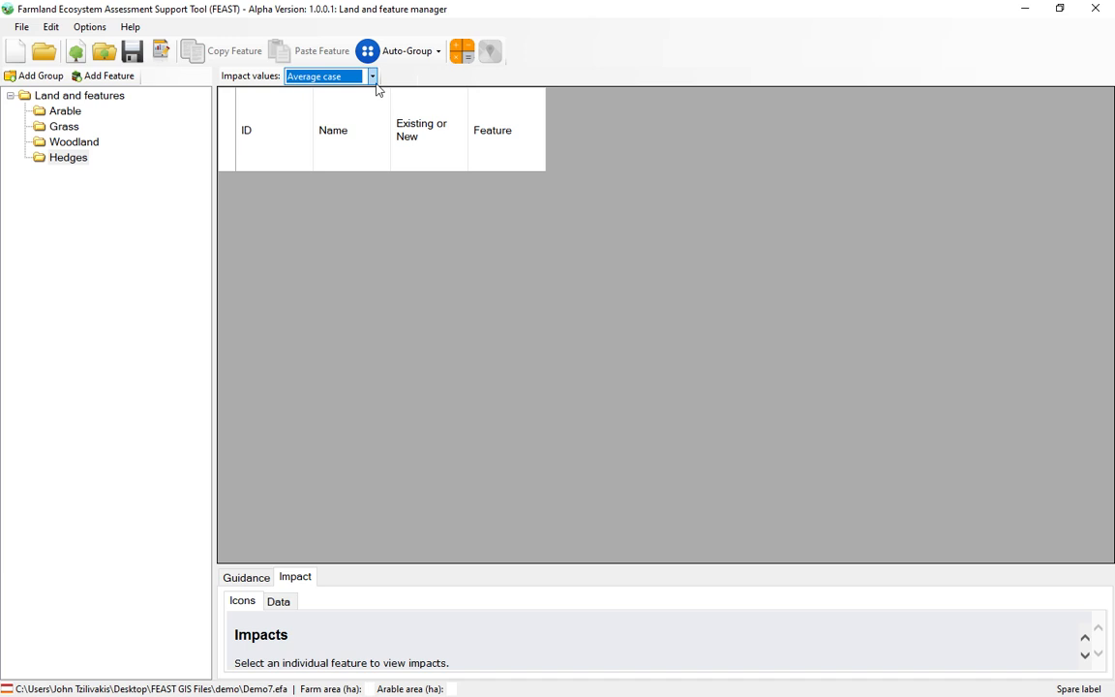
pyautogui.click(1095, 10)
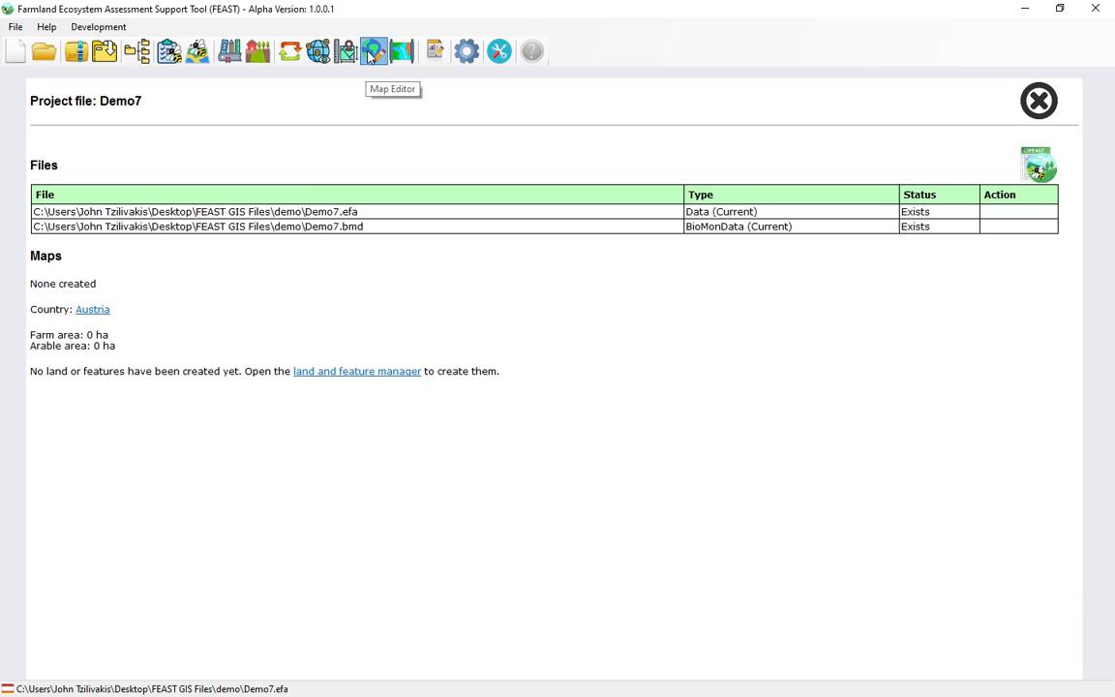
# Open the map editor and create a new map named Map 1.
pyautogui.click(373, 52)
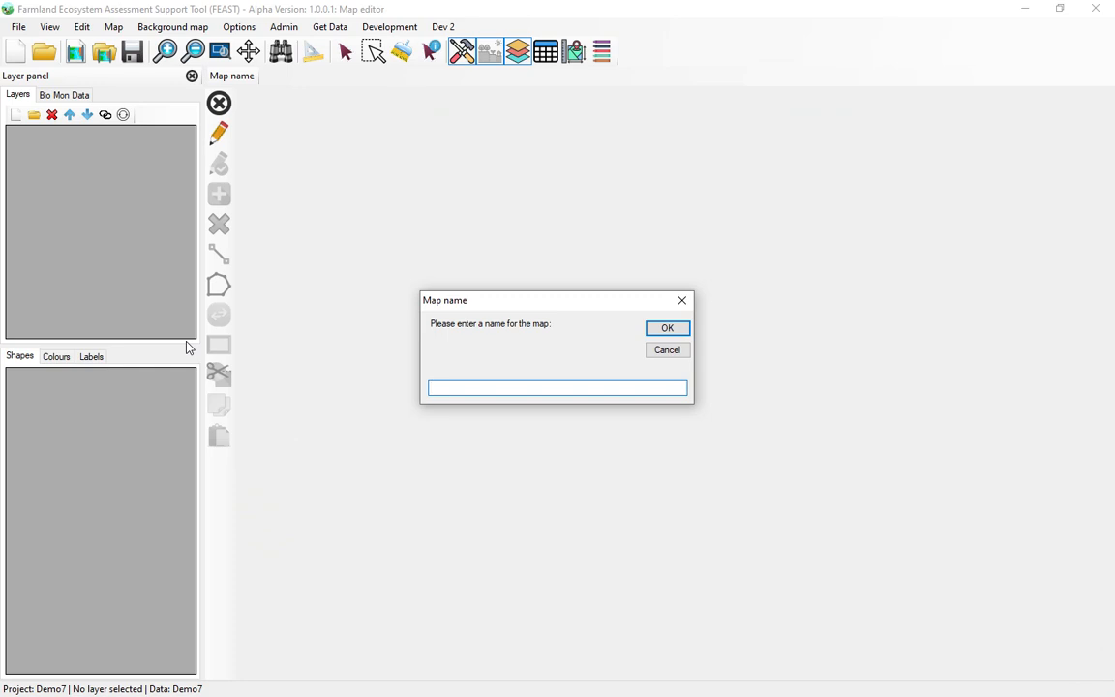
pyautogui.write('Map 1')
pyautogui.click(665, 329)
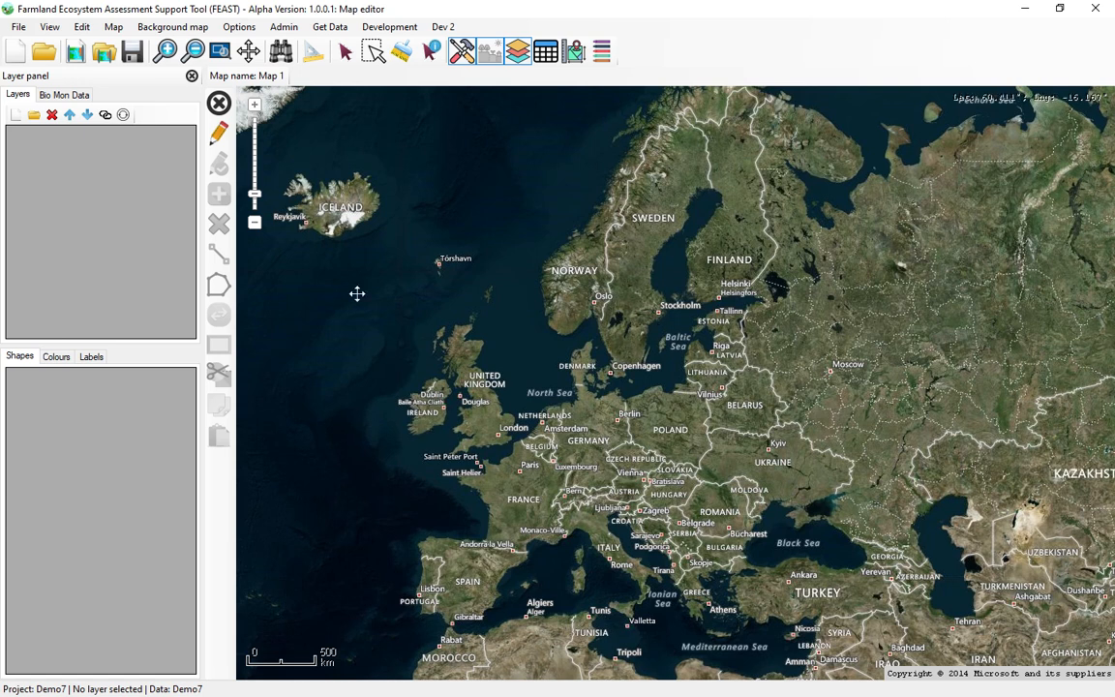
# Find the location AL10 on the map and frame the farm fields between Wilkin's Green Lane and North Orbital Road.
pyautogui.click(281, 51)
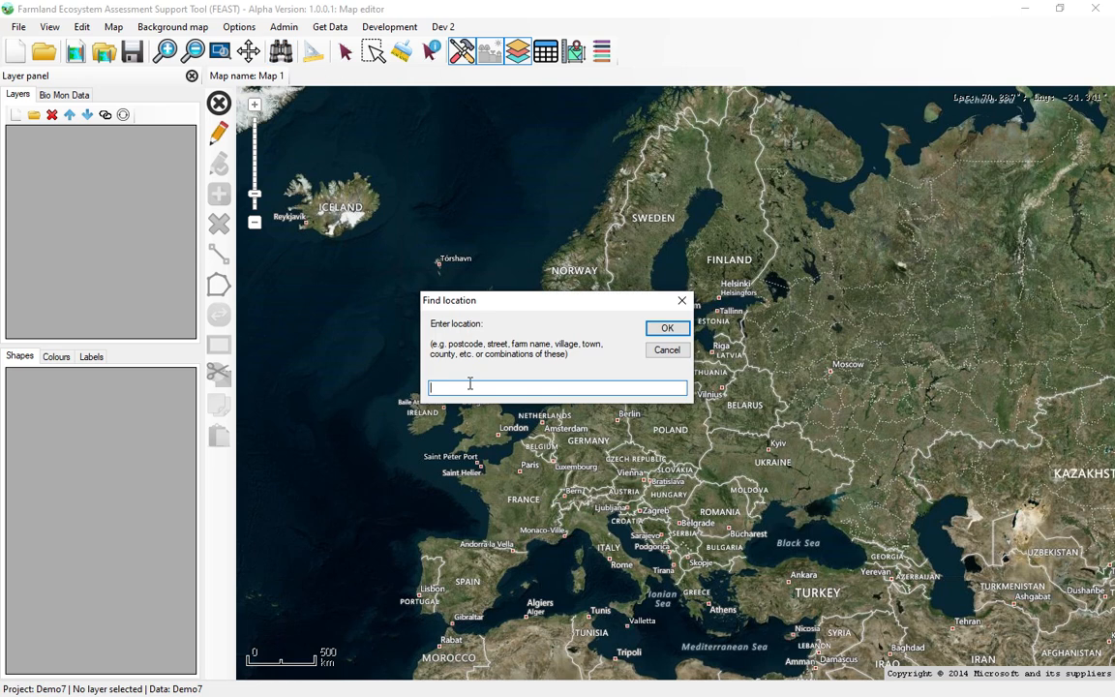
pyautogui.write('AL10')
pyautogui.press('Return')
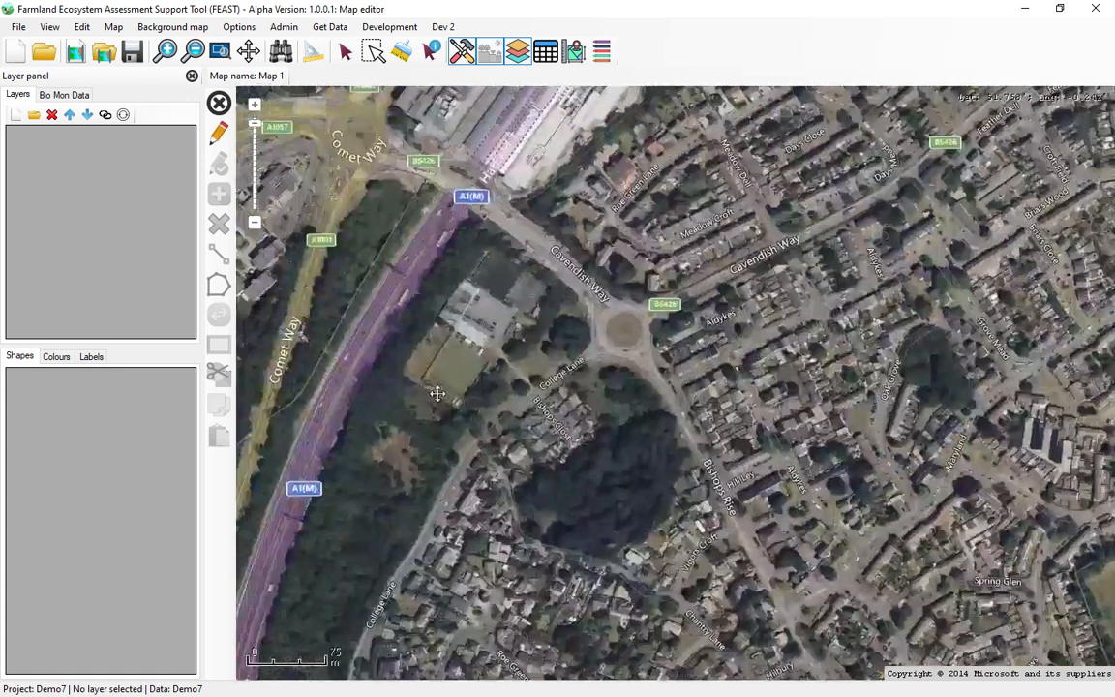
pyautogui.scroll(-1, 438, 392)
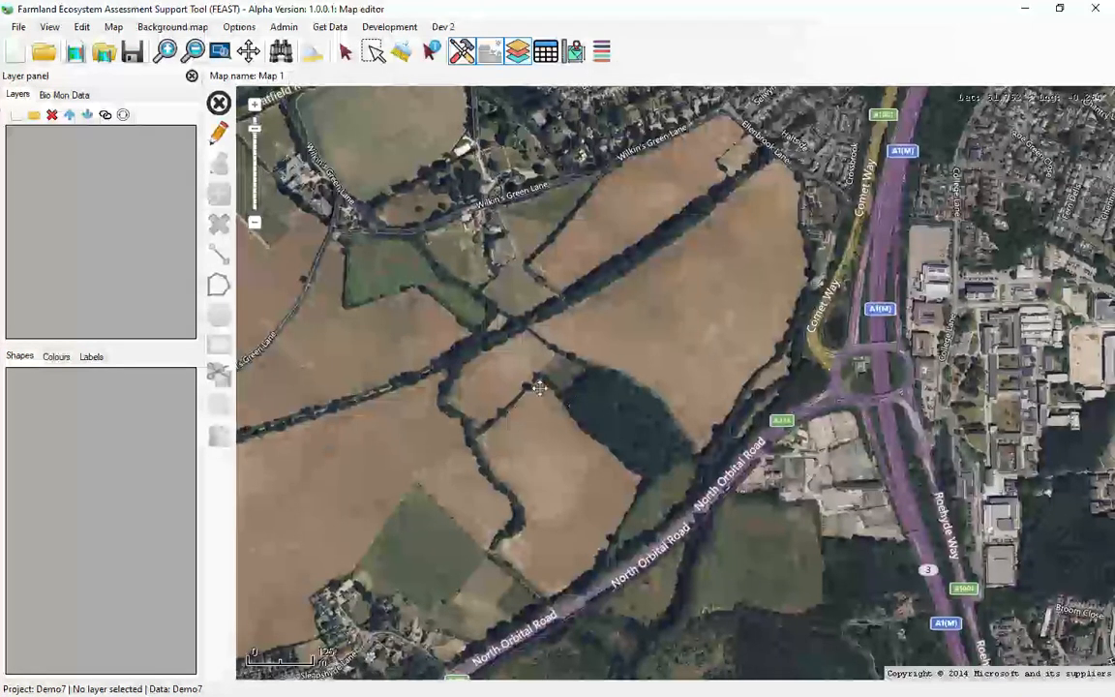
pyautogui.moveTo(515, 418); pyautogui.dragTo(405, 454)
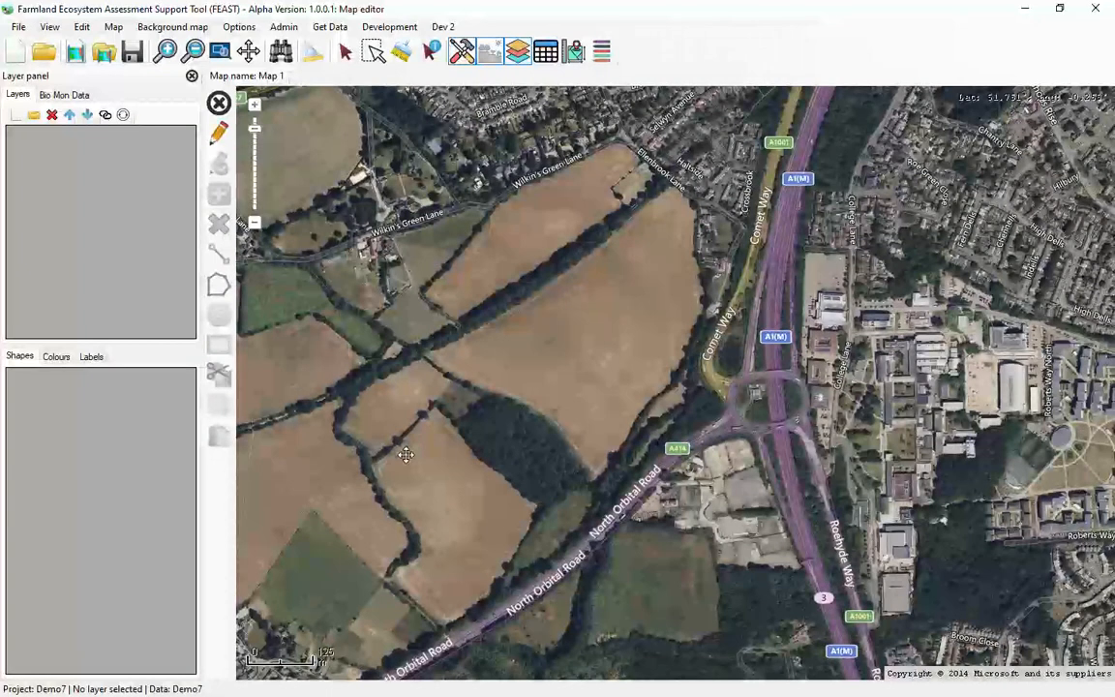
# Add a new map layer saved as a shapefile named "layer new" in the demo folder.
pyautogui.click(15, 115)
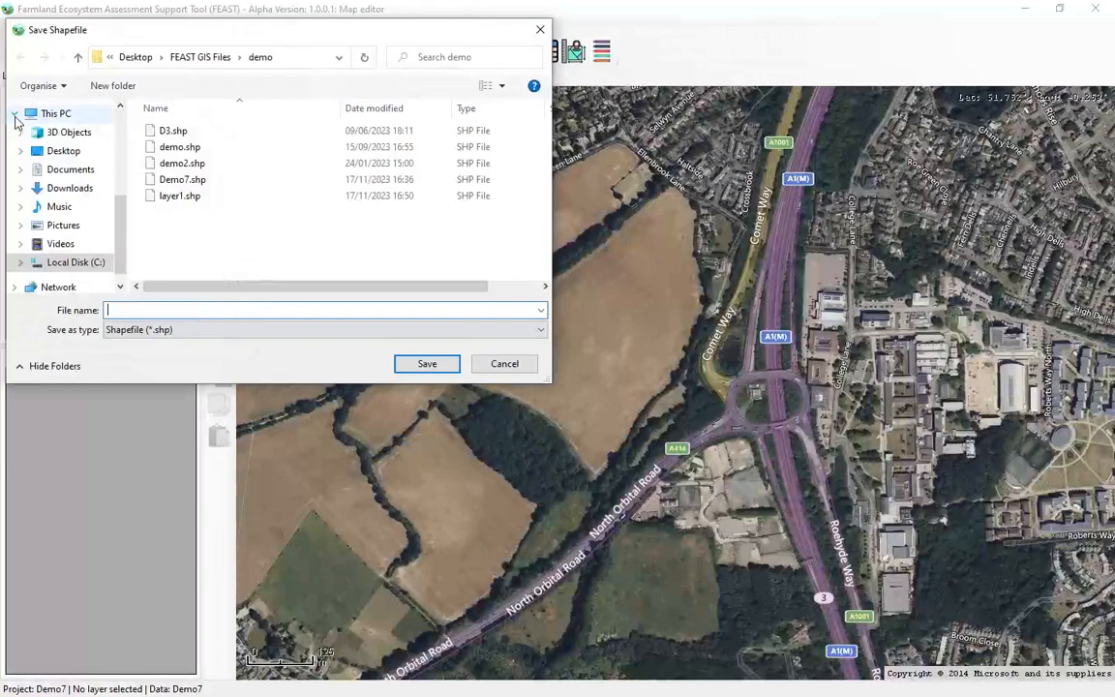
pyautogui.click(173, 310)
pyautogui.write('layer ')
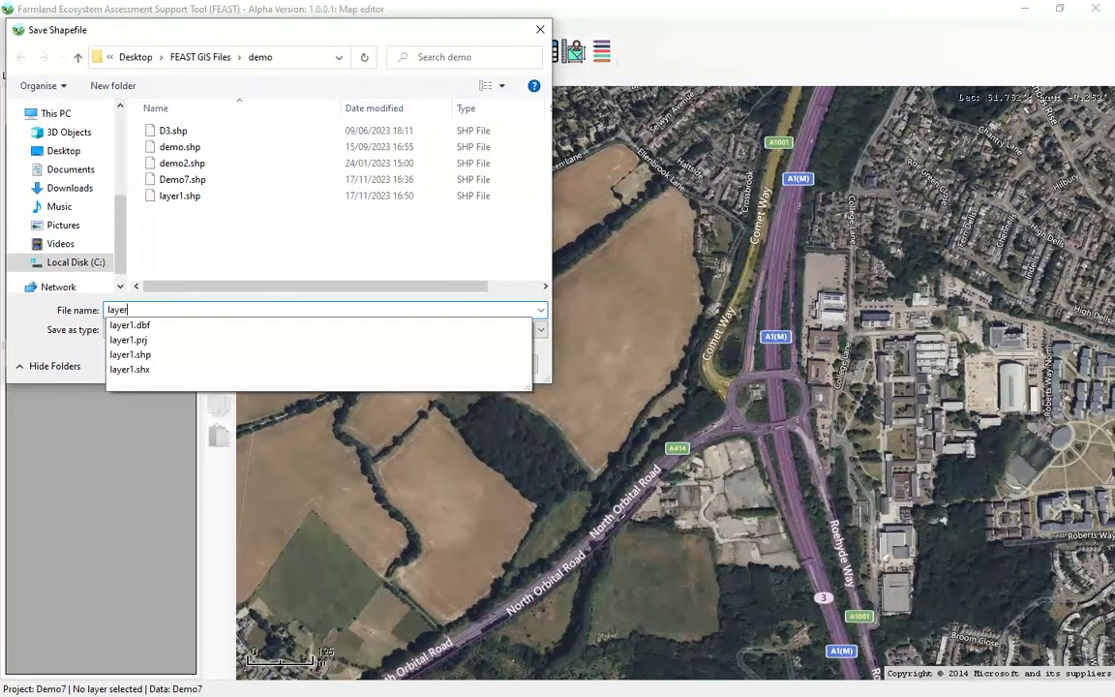
pyautogui.write('new')
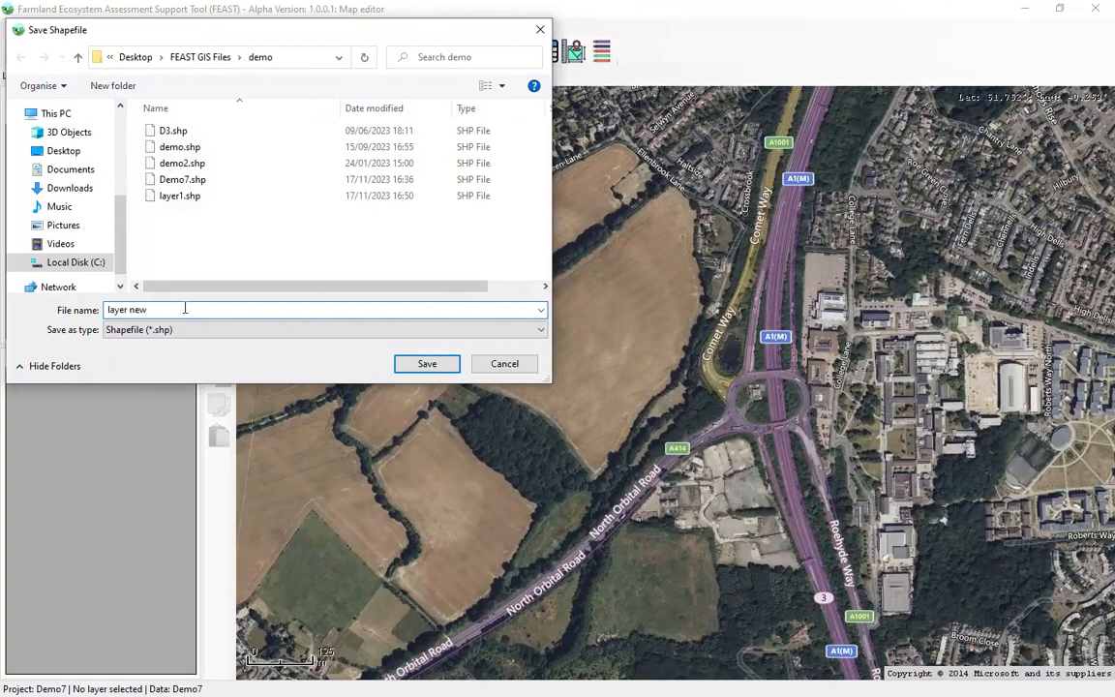
pyautogui.click(427, 365)
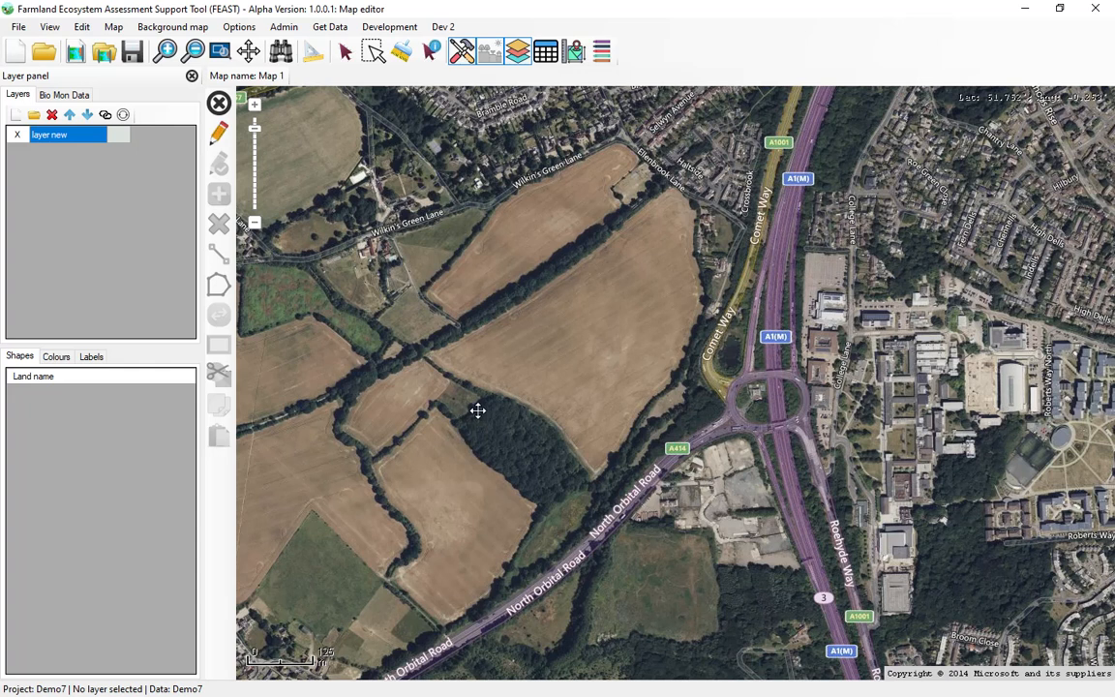
# Review the map editor options for linking new shapes to landscape feature data.
pyautogui.click(239, 27)
pyautogui.moveTo(259, 99)
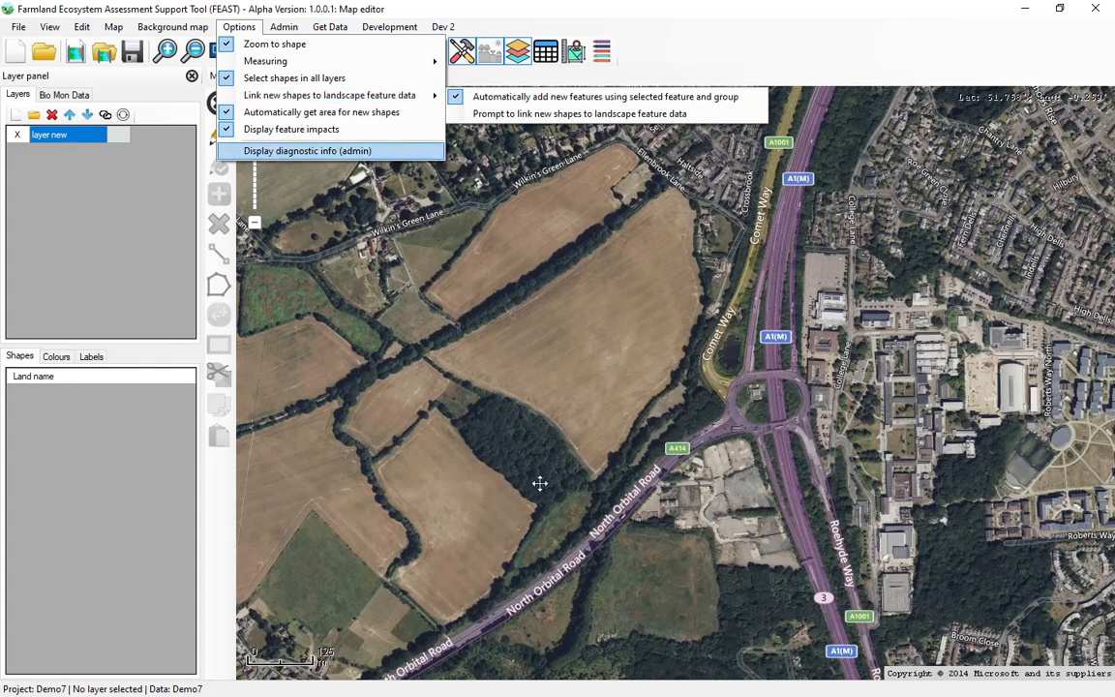
pyautogui.click(559, 395)
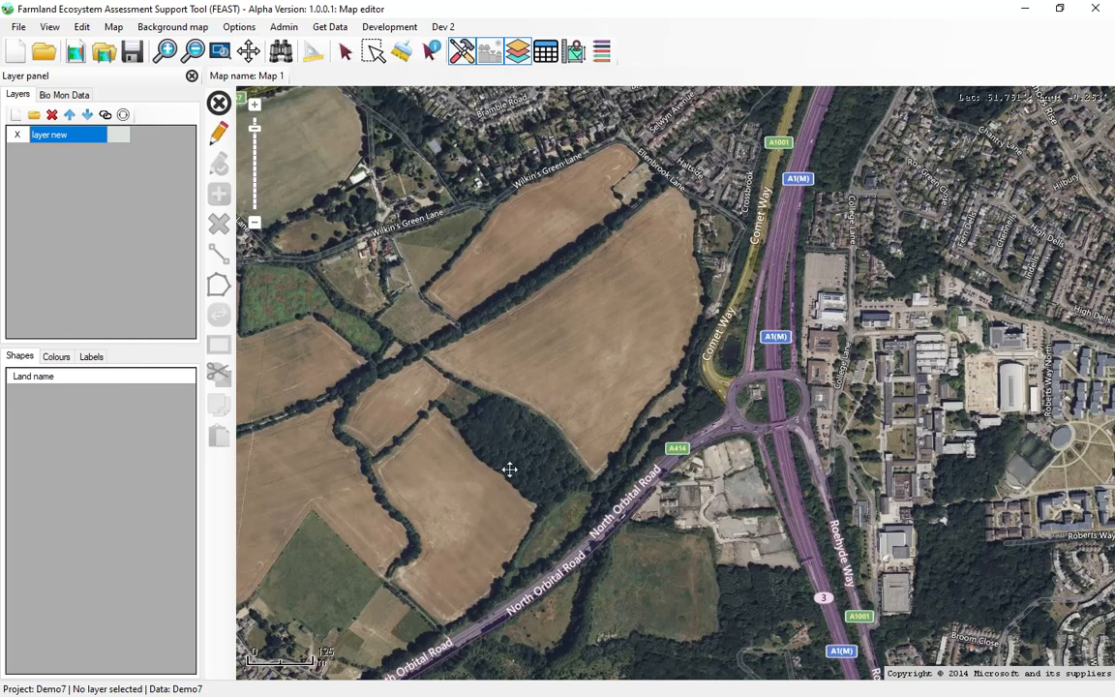
# Draw a Woodland feature polygon of about 27,500 m² in the Woodland group over the wood north of North Orbital Road and save the edits.
pyautogui.scroll(1, 445, 426)
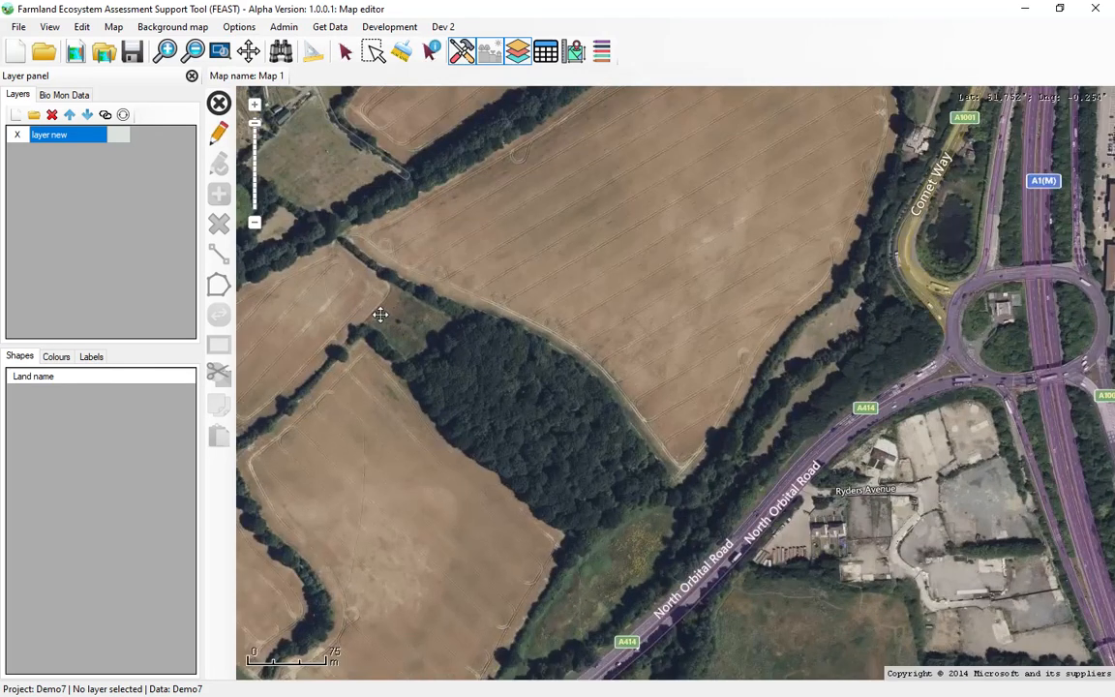
pyautogui.click(217, 136)
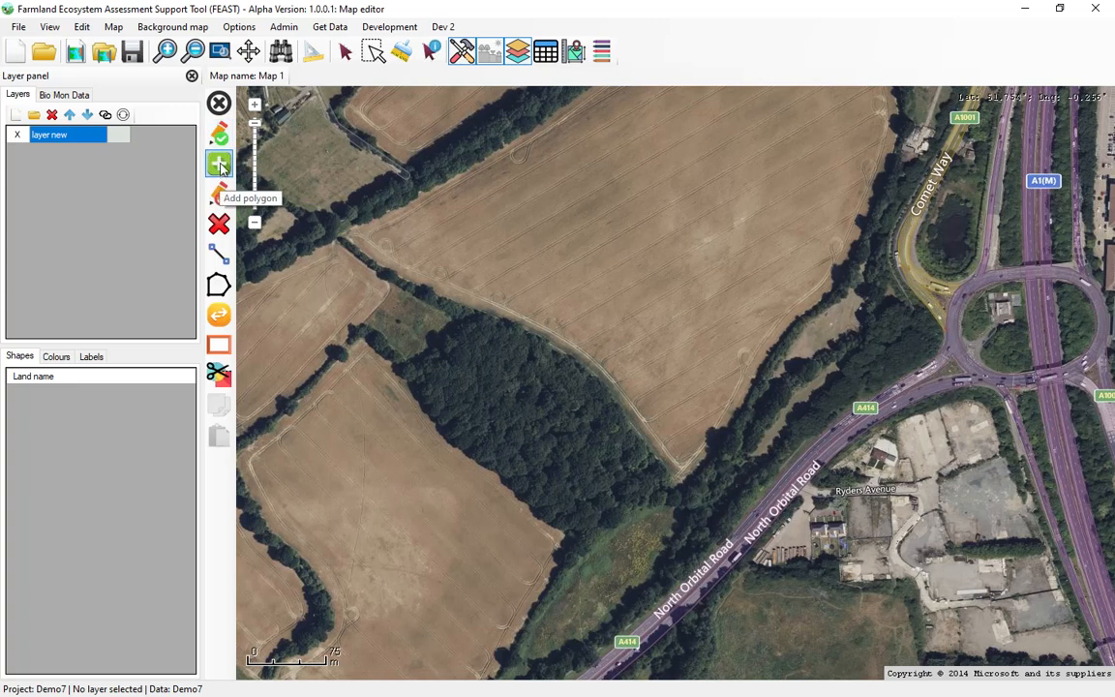
pyautogui.click(220, 165)
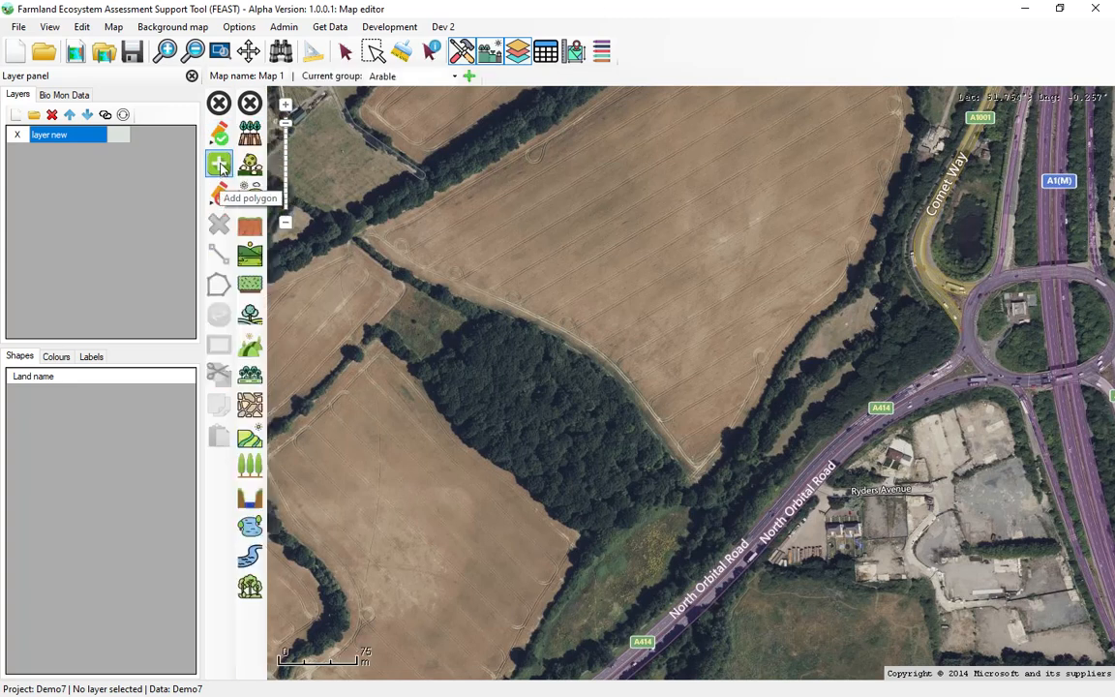
pyautogui.click(406, 83)
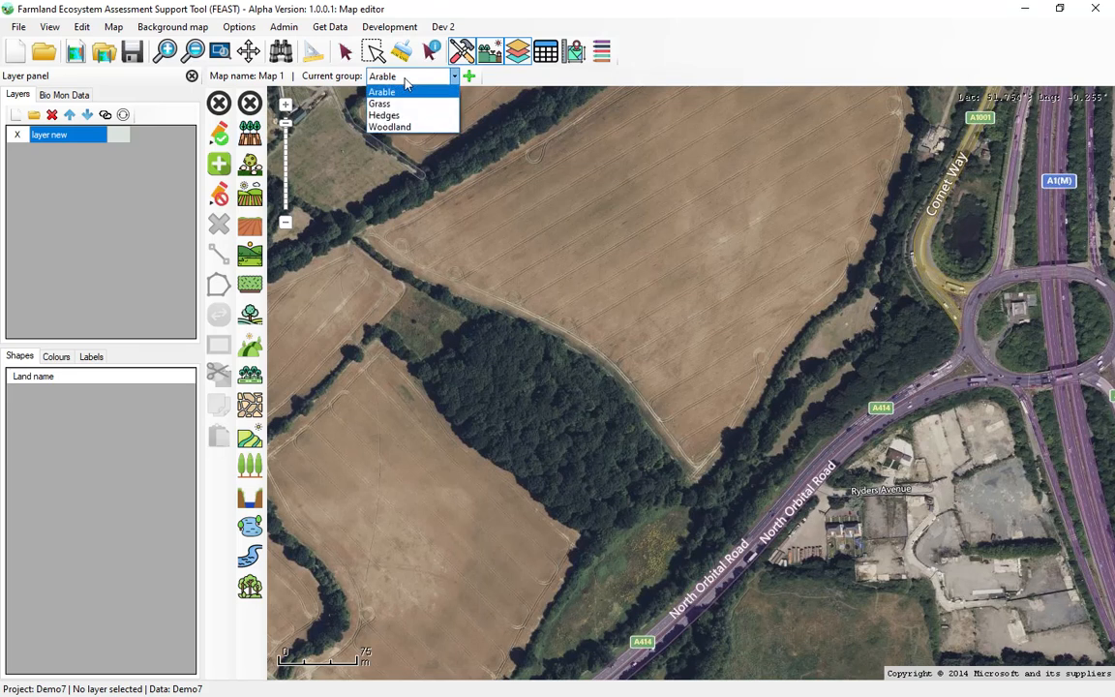
pyautogui.click(405, 127)
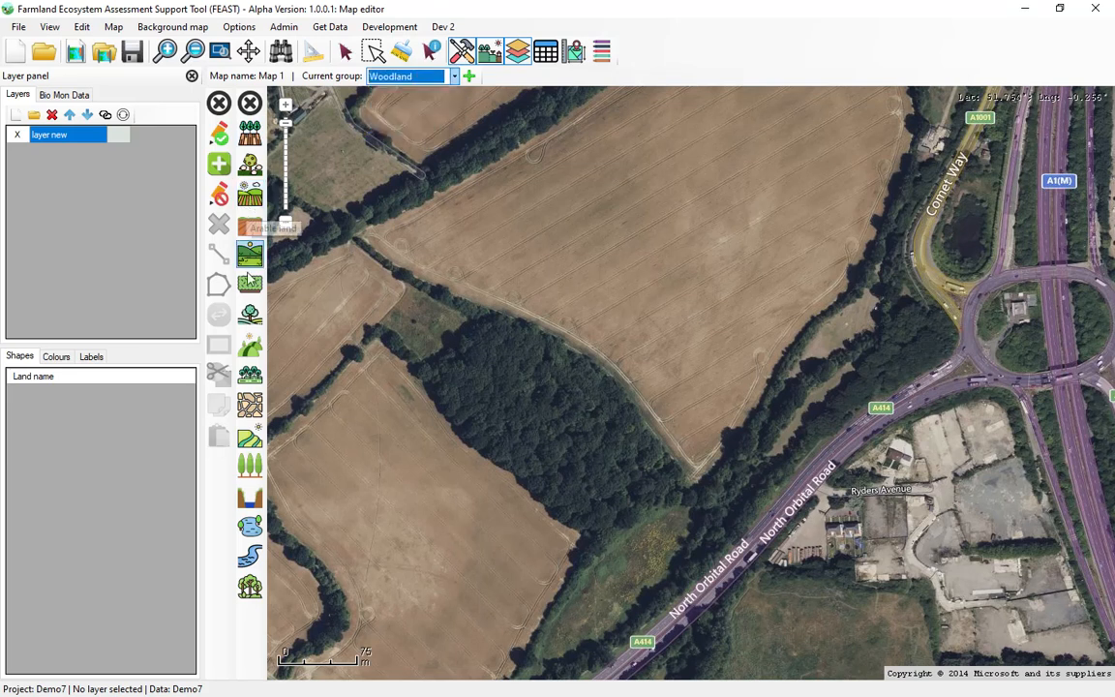
pyautogui.click(249, 587)
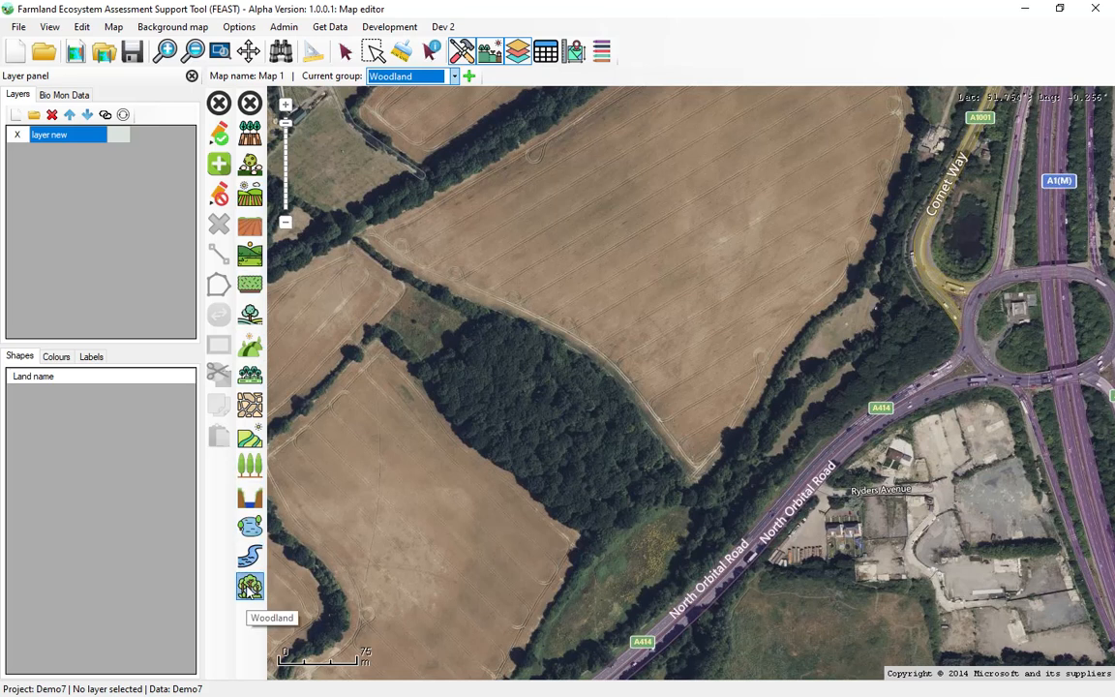
pyautogui.click(420, 368)
pyautogui.click(497, 313)
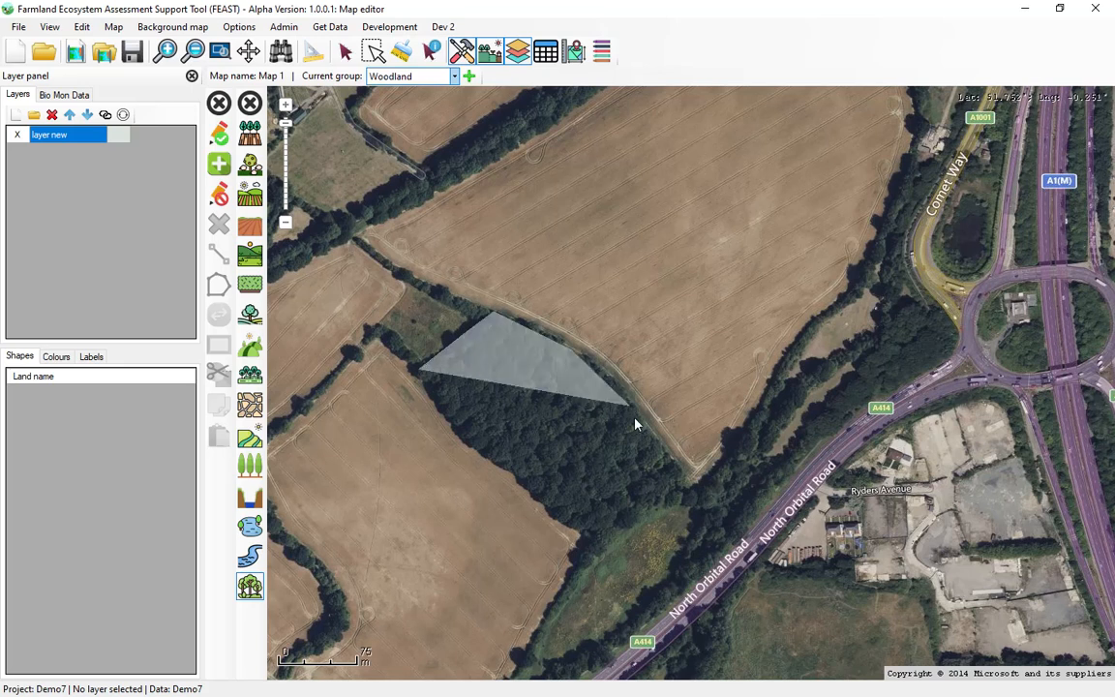
pyautogui.click(648, 503)
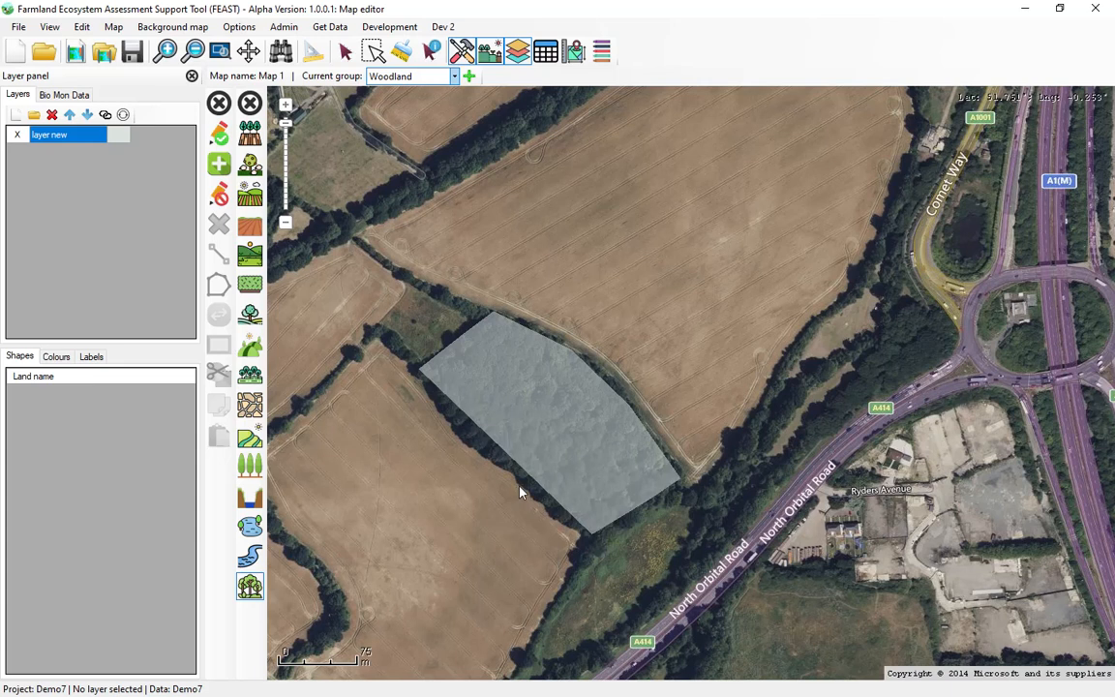
pyautogui.click(518, 484)
pyautogui.click(461, 437)
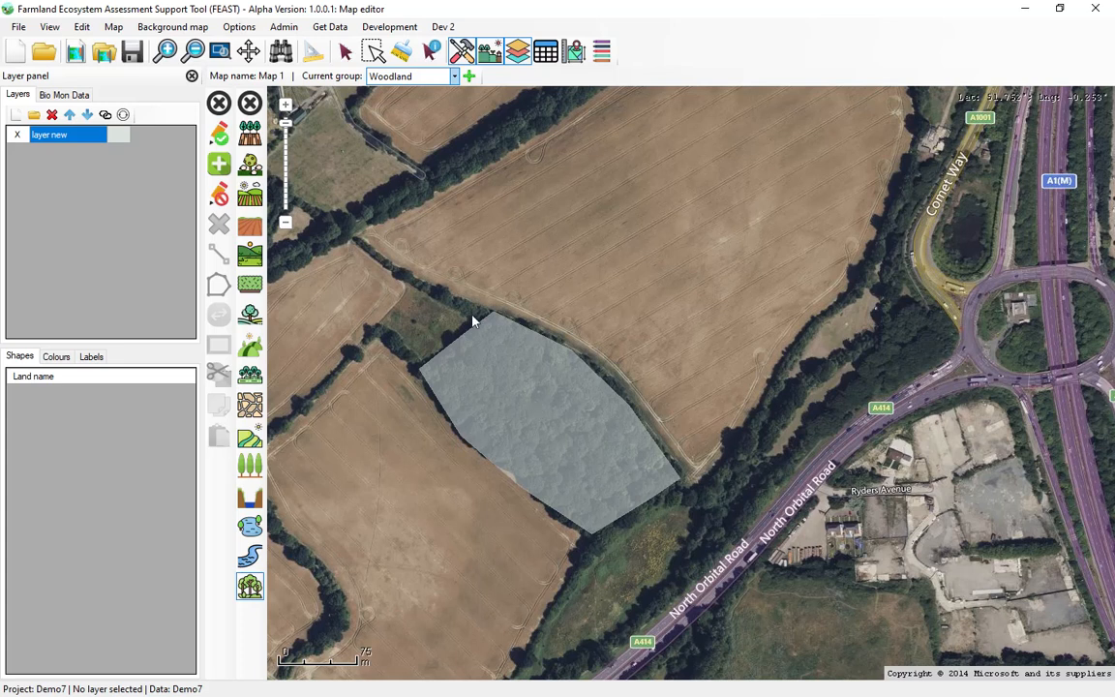
pyautogui.click(219, 136)
pyautogui.click(220, 137)
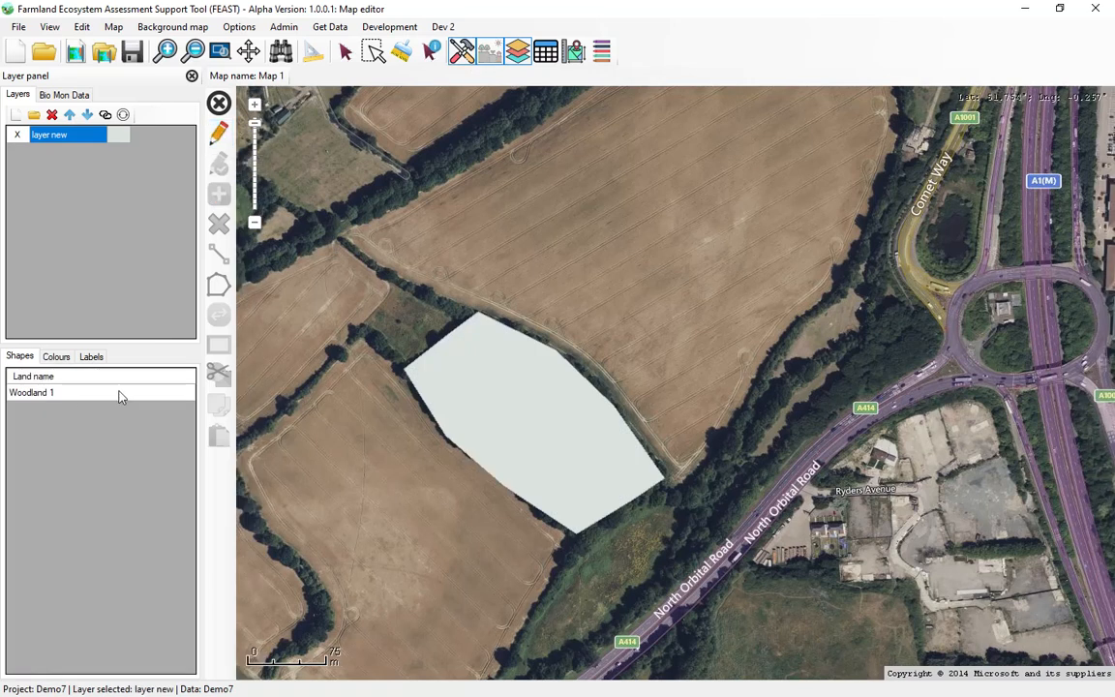
# Identify the woodland polygon and review its feature description and impact icons, then close its data.
pyautogui.click(432, 50)
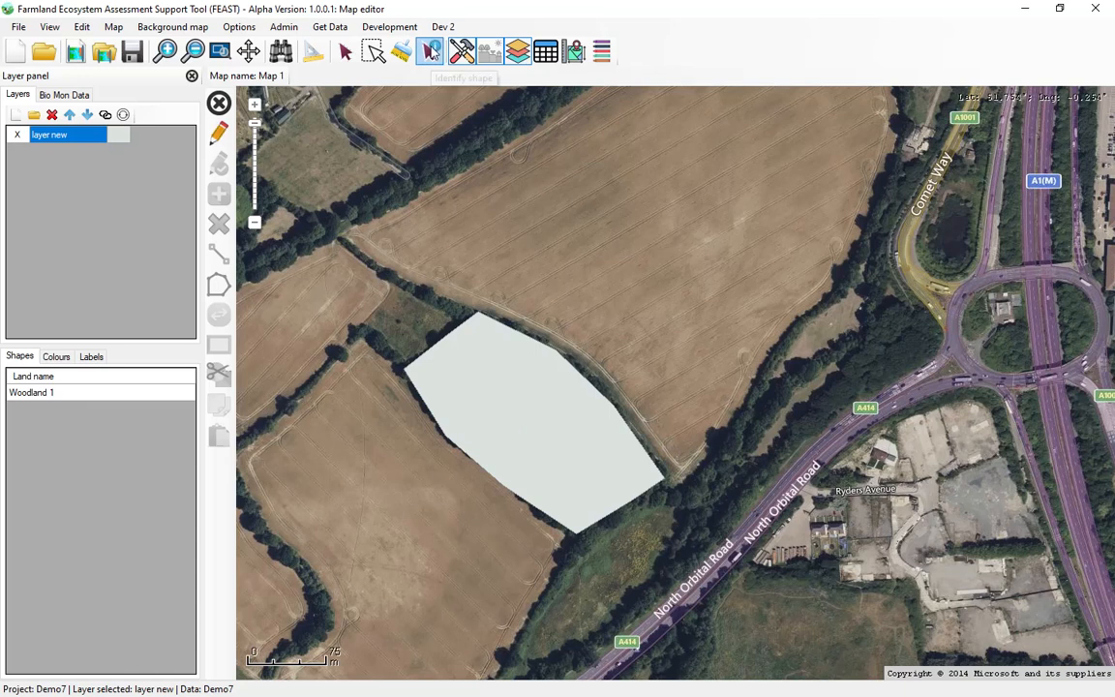
pyautogui.click(523, 348)
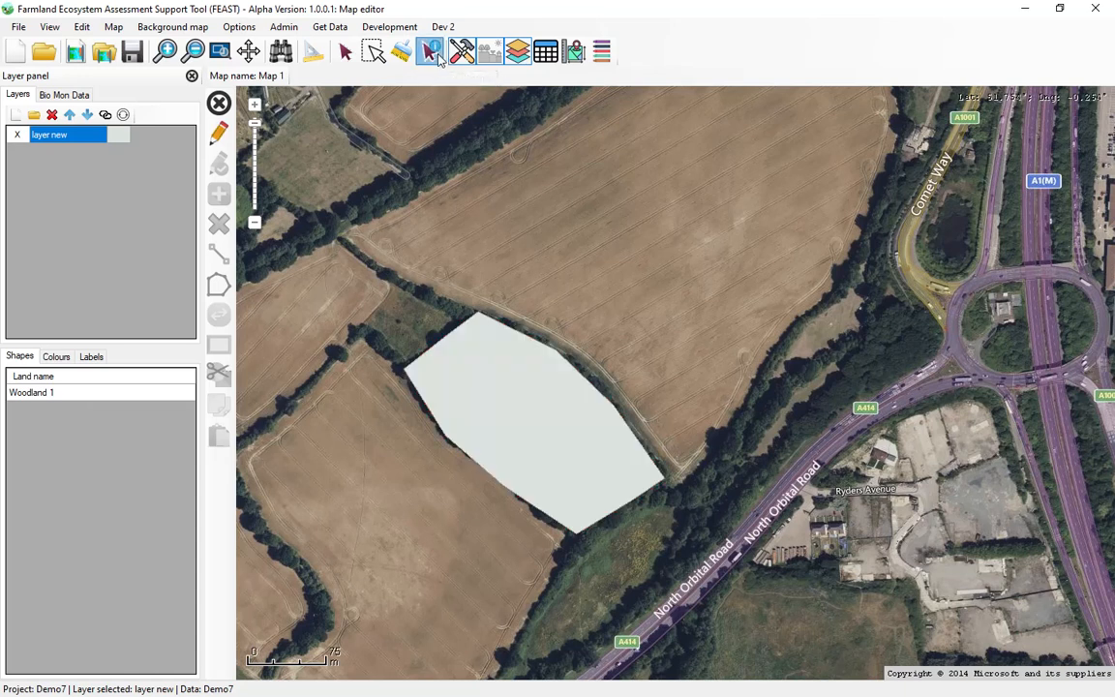
pyautogui.click(528, 375)
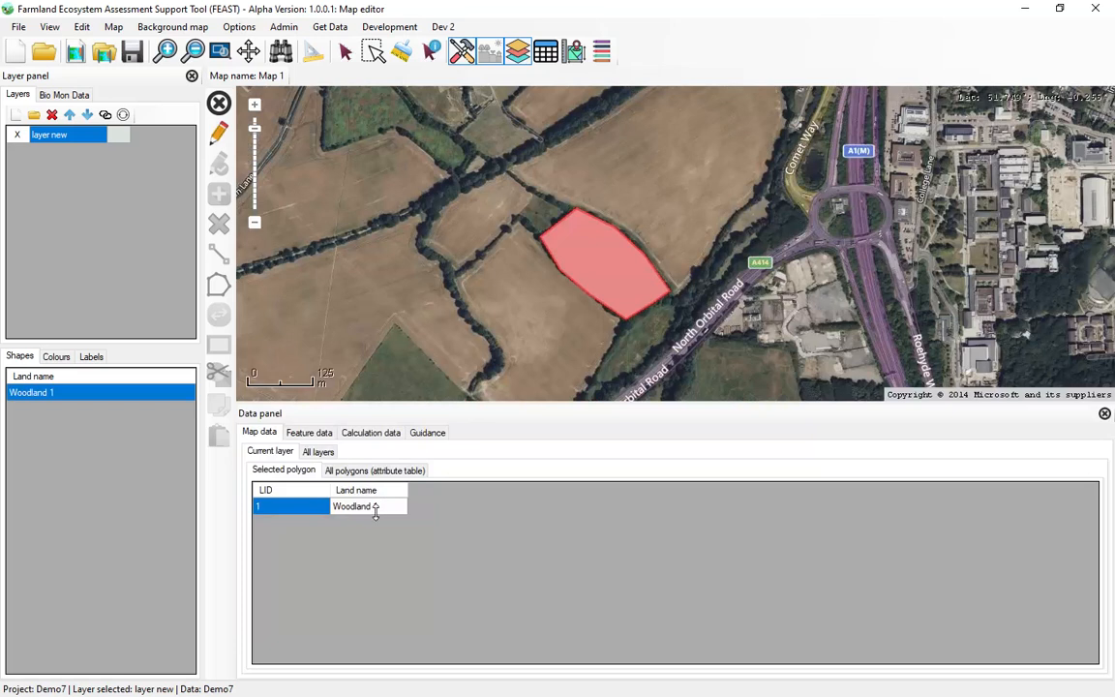
pyautogui.click(308, 433)
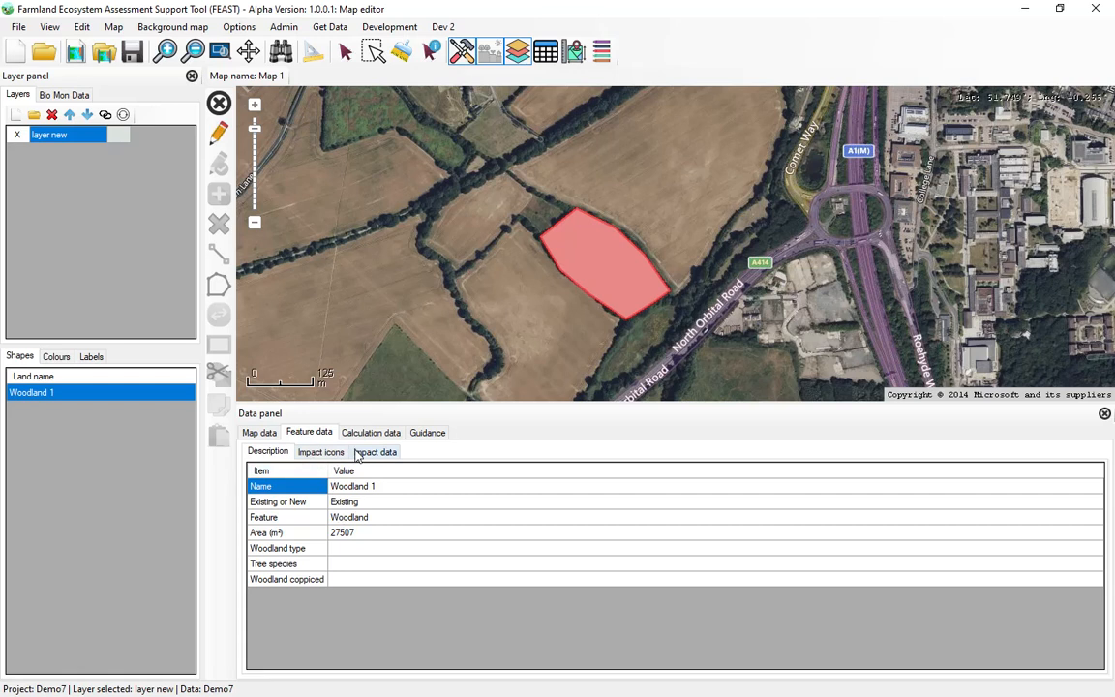
pyautogui.click(321, 453)
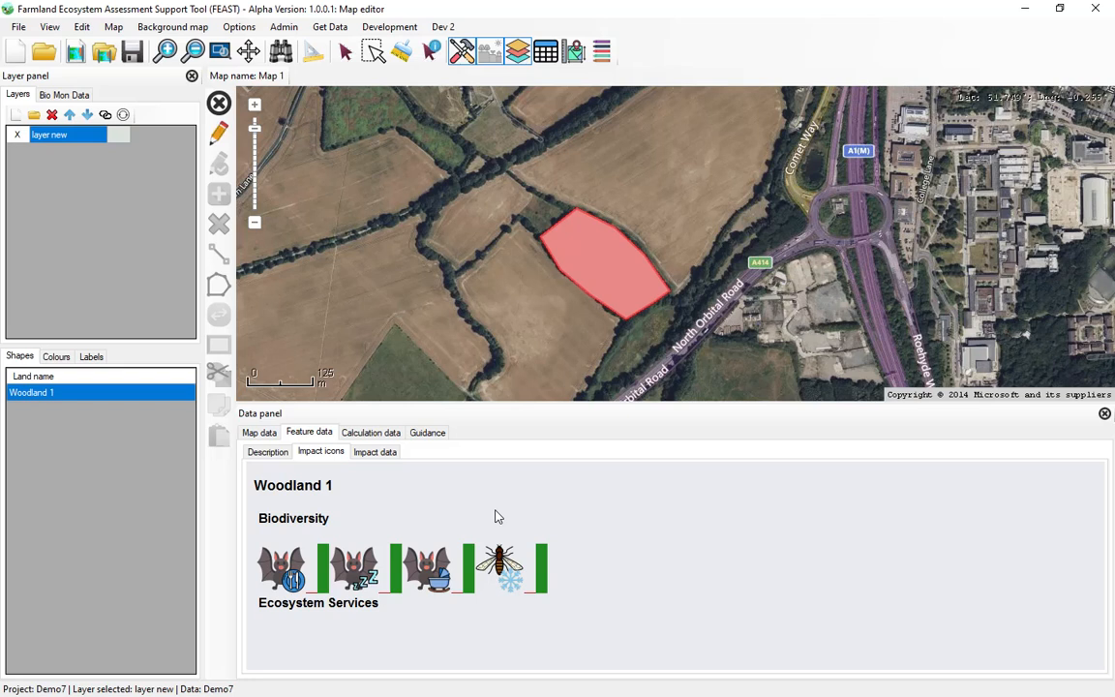
pyautogui.click(265, 454)
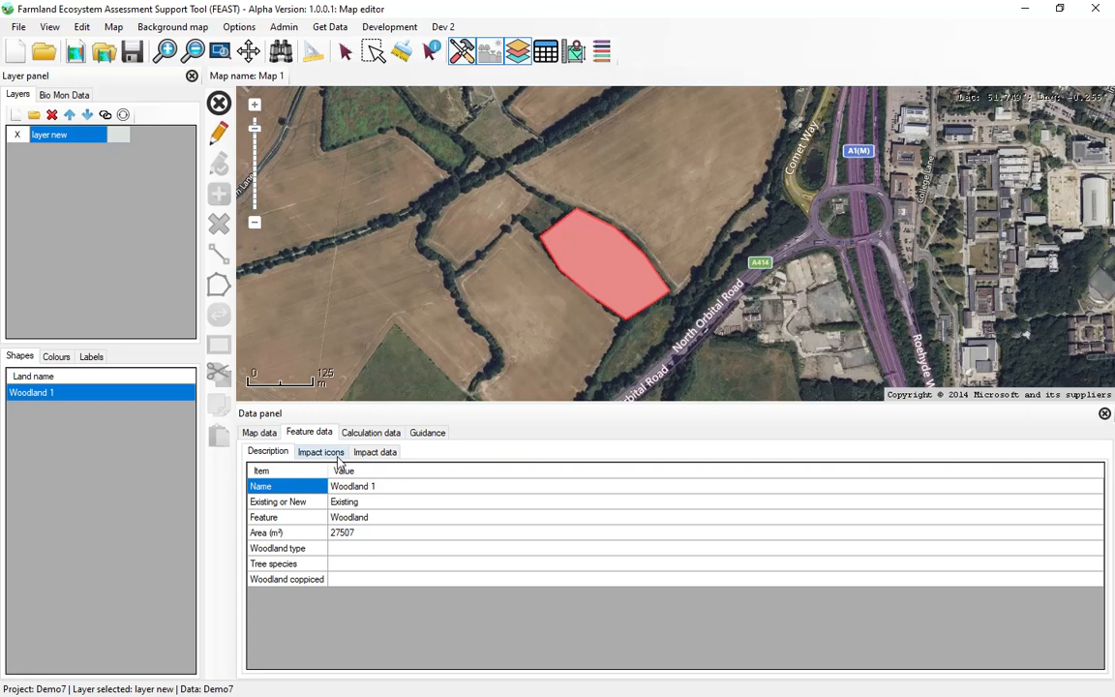
pyautogui.click(1105, 414)
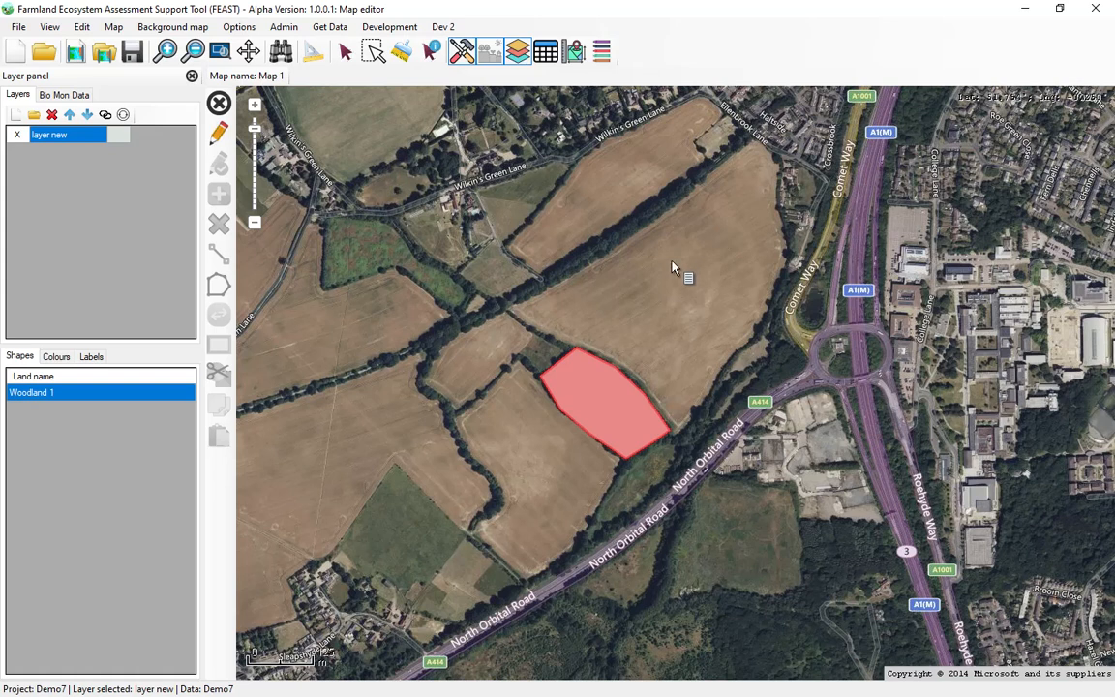
# Draw an Arable land polygon of about 134,900 m² in the Arable group over the large field northeast of the woodland and save the edits.
pyautogui.click(219, 133)
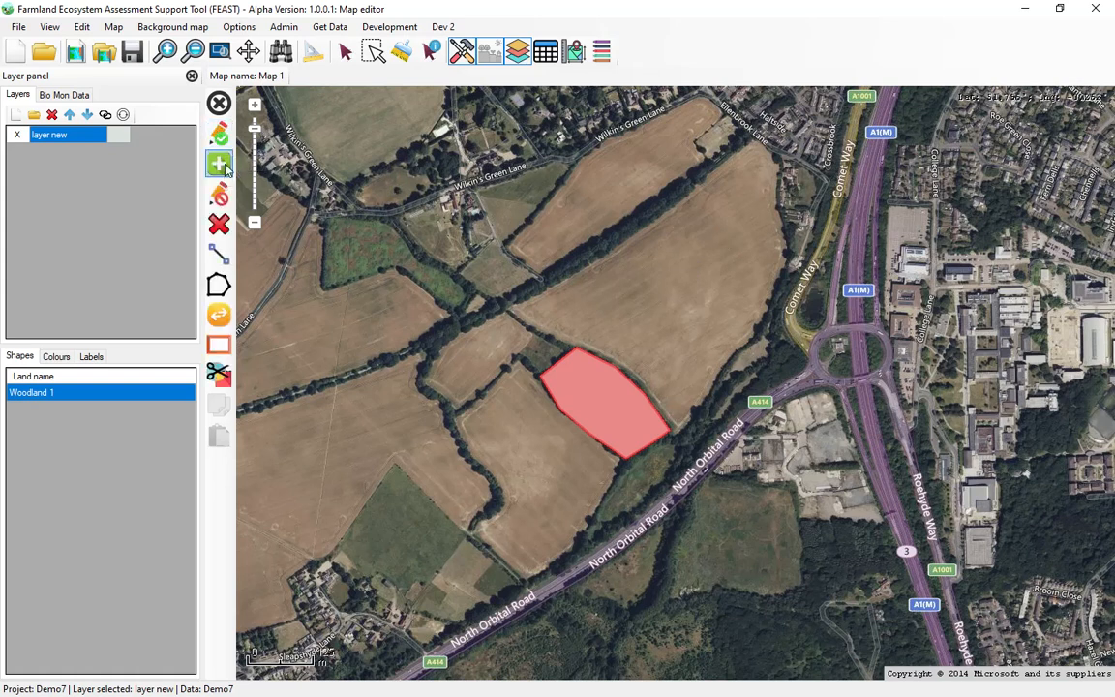
pyautogui.click(218, 166)
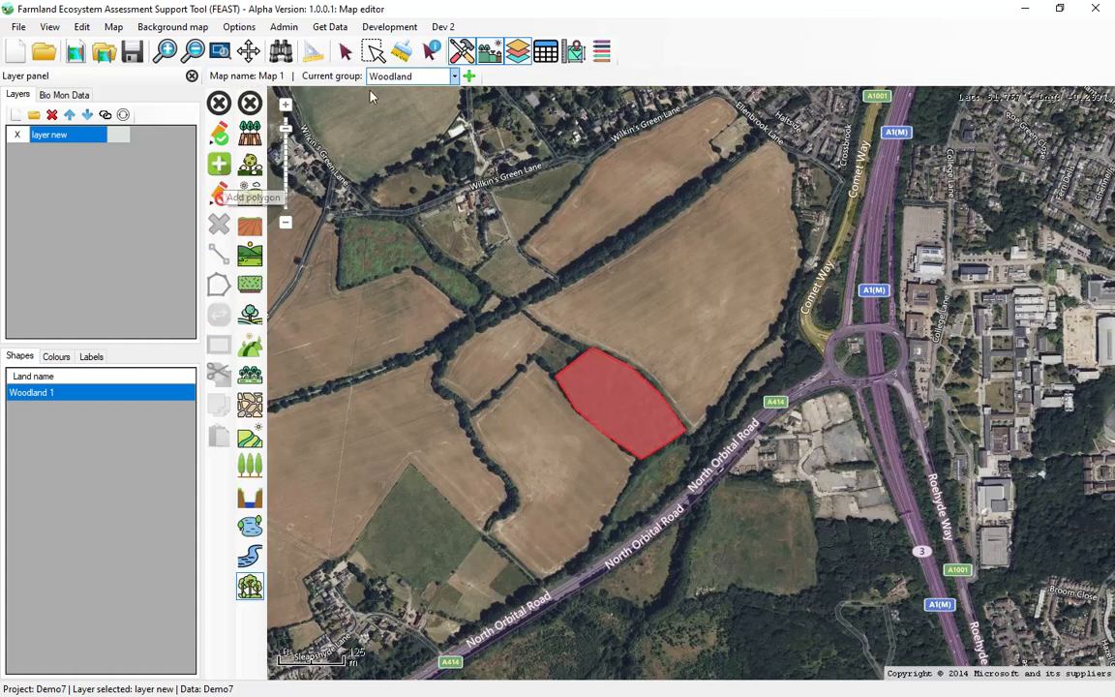
pyautogui.click(414, 77)
pyautogui.click(416, 93)
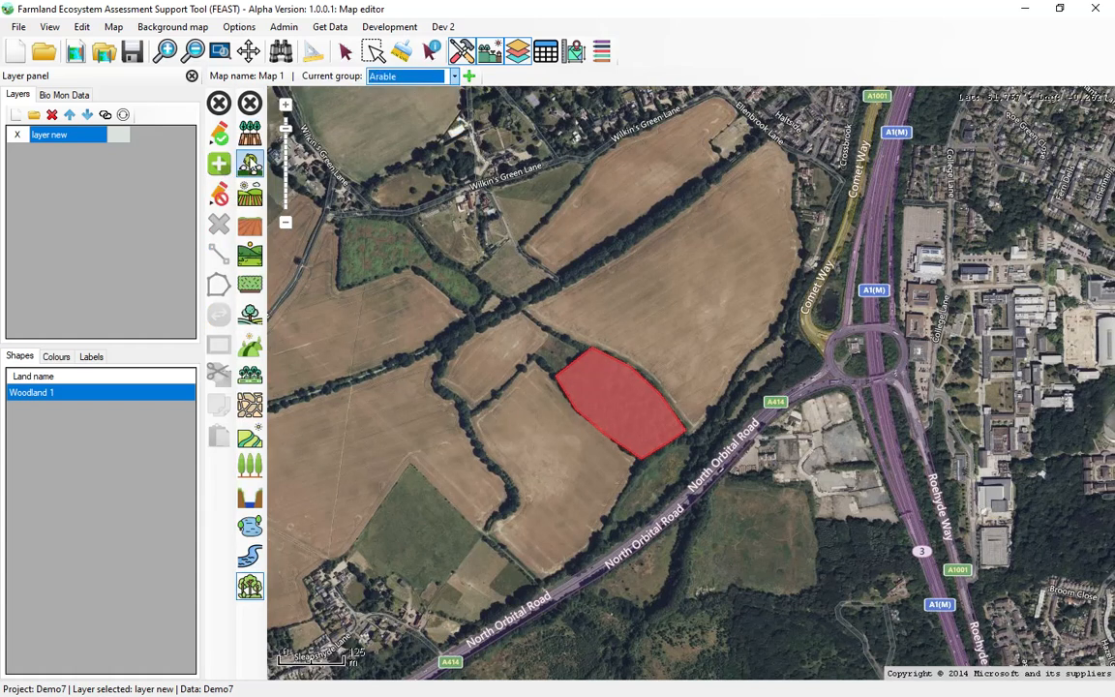
pyautogui.click(250, 195)
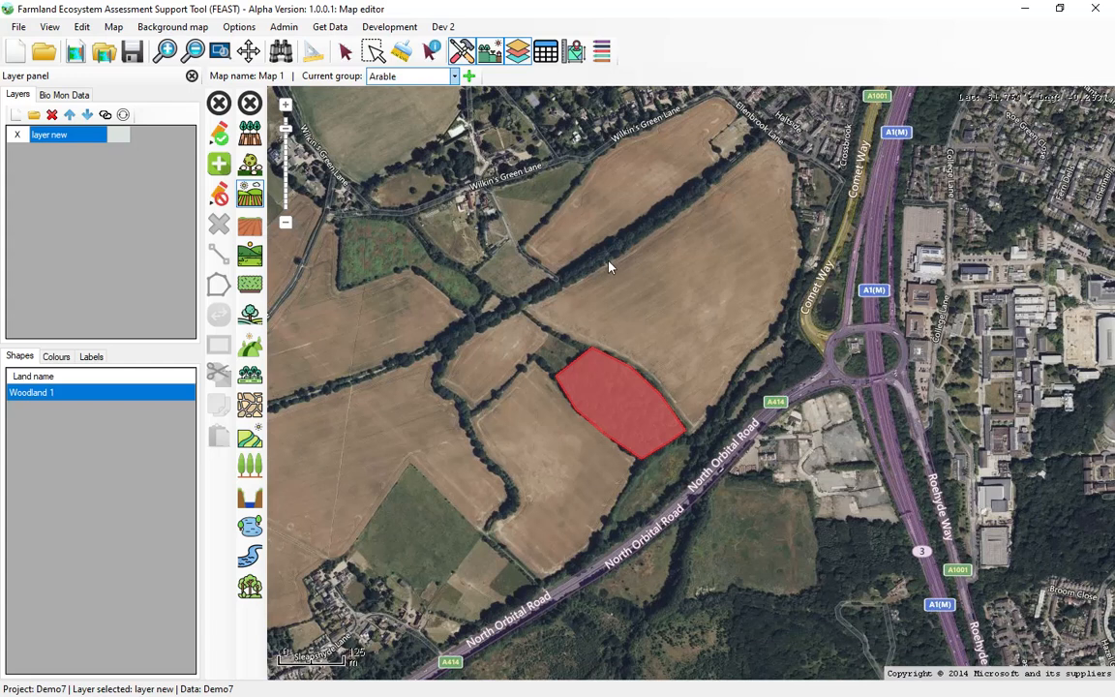
pyautogui.click(528, 314)
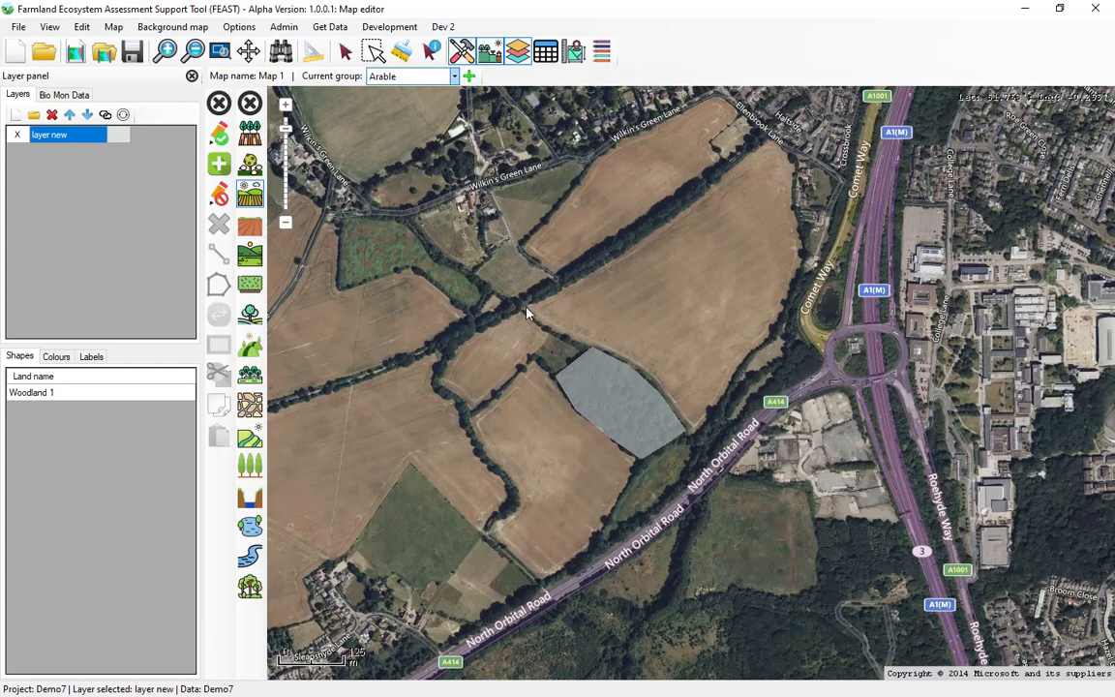
pyautogui.click(626, 252)
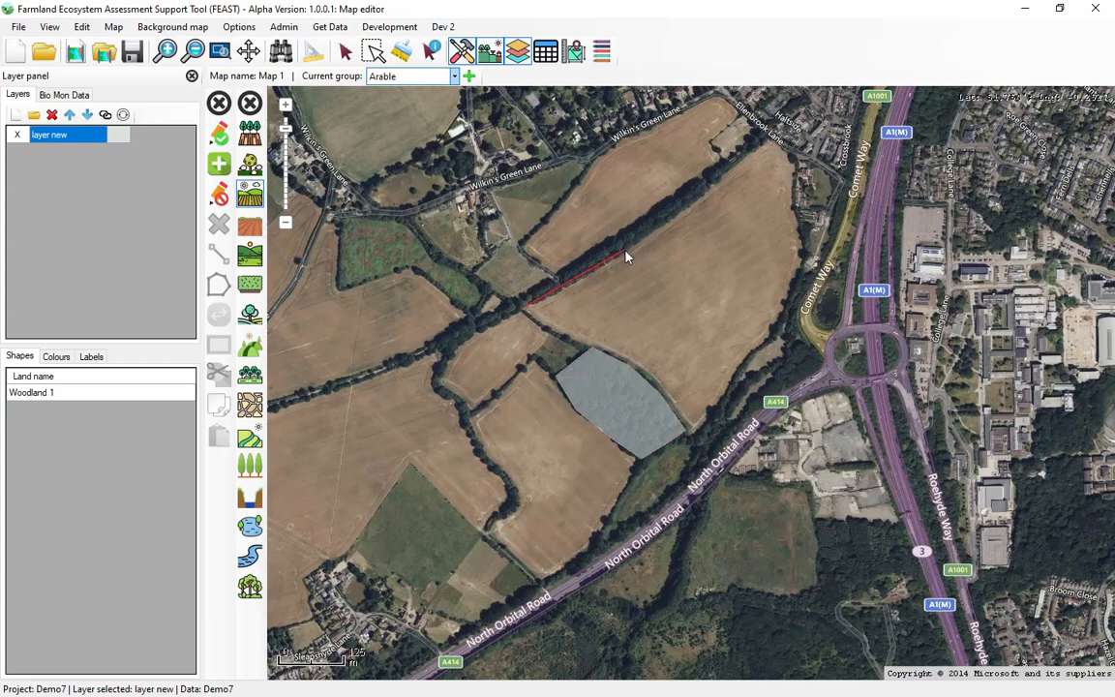
pyautogui.click(730, 171)
pyautogui.click(770, 145)
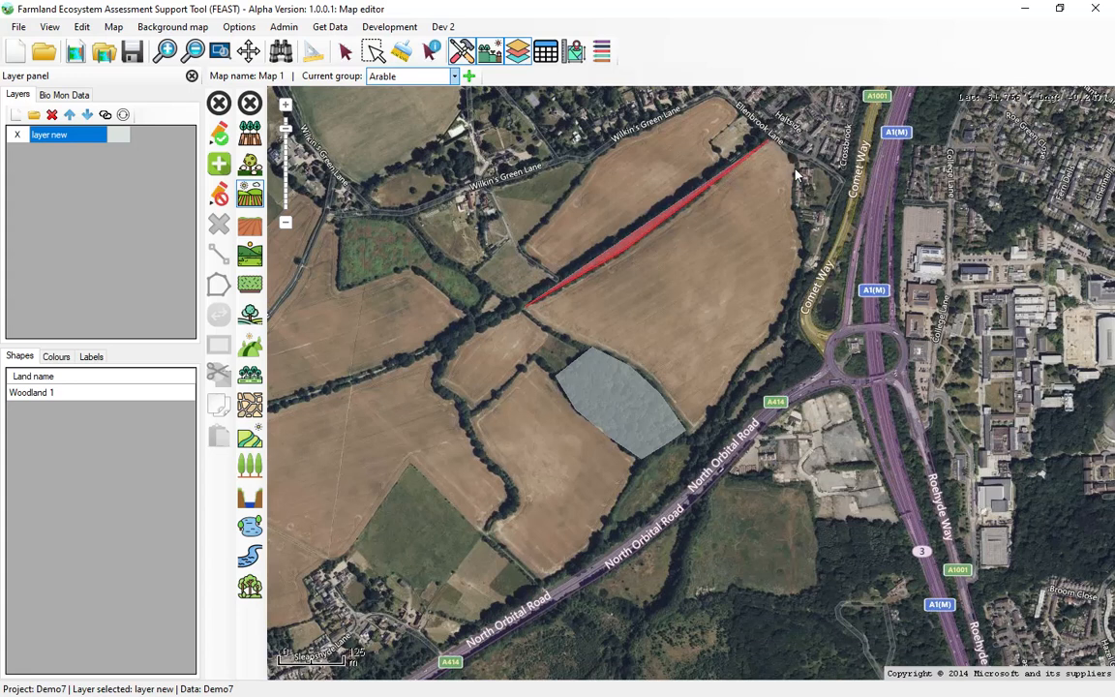
pyautogui.click(801, 250)
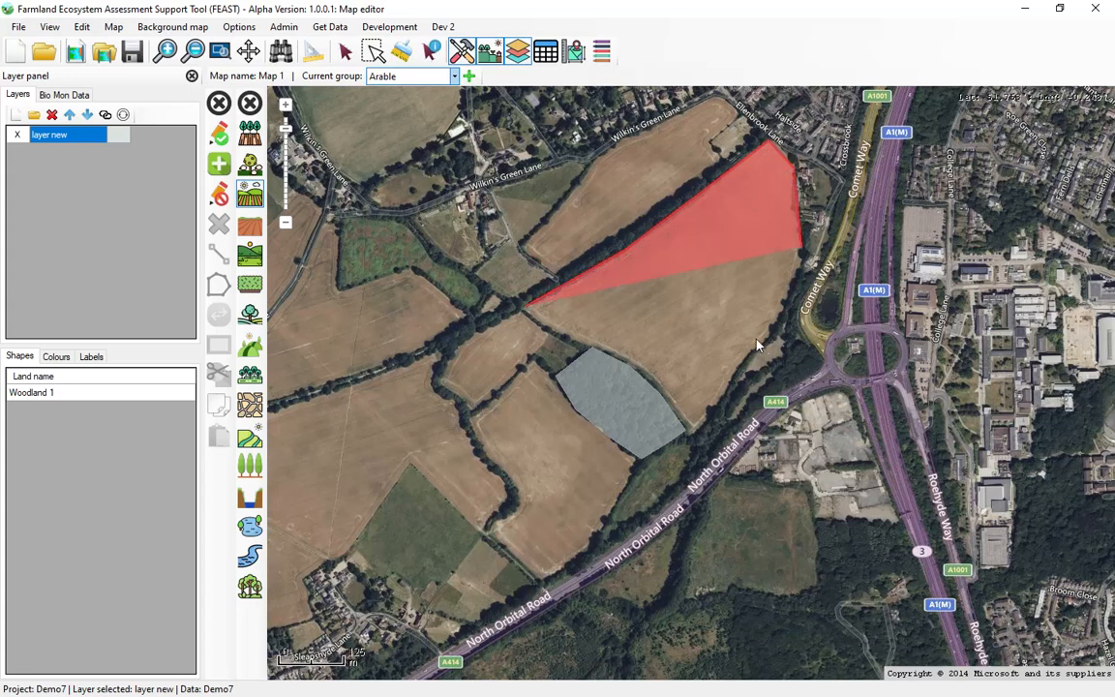
pyautogui.click(733, 384)
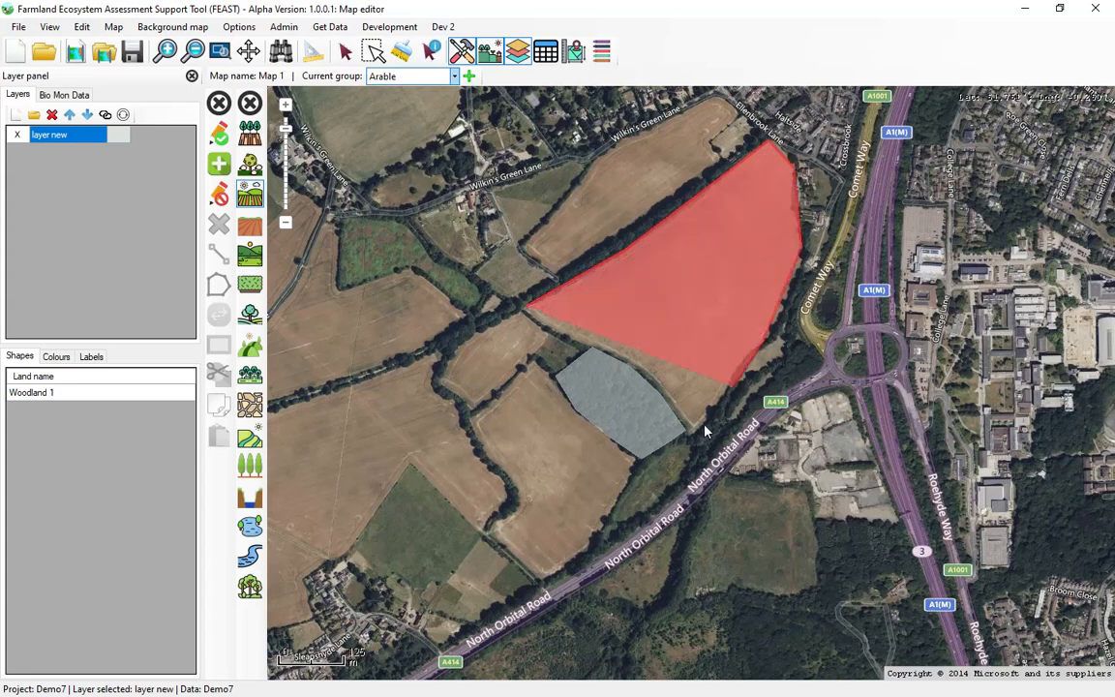
pyautogui.click(692, 432)
pyautogui.click(652, 374)
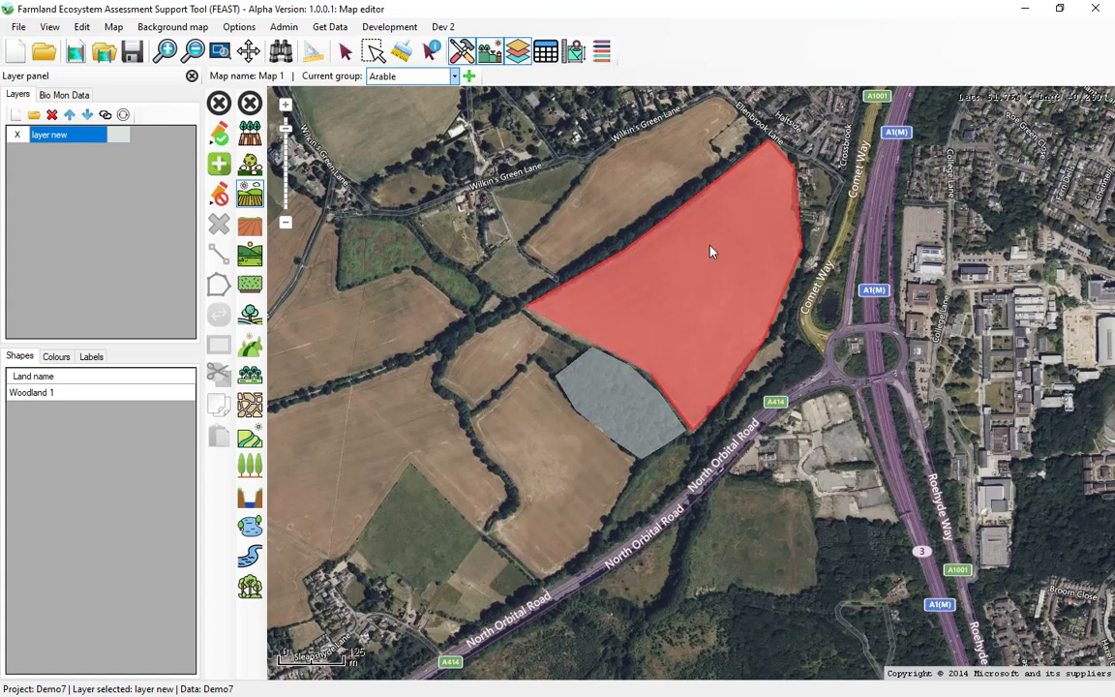
pyautogui.click(220, 137)
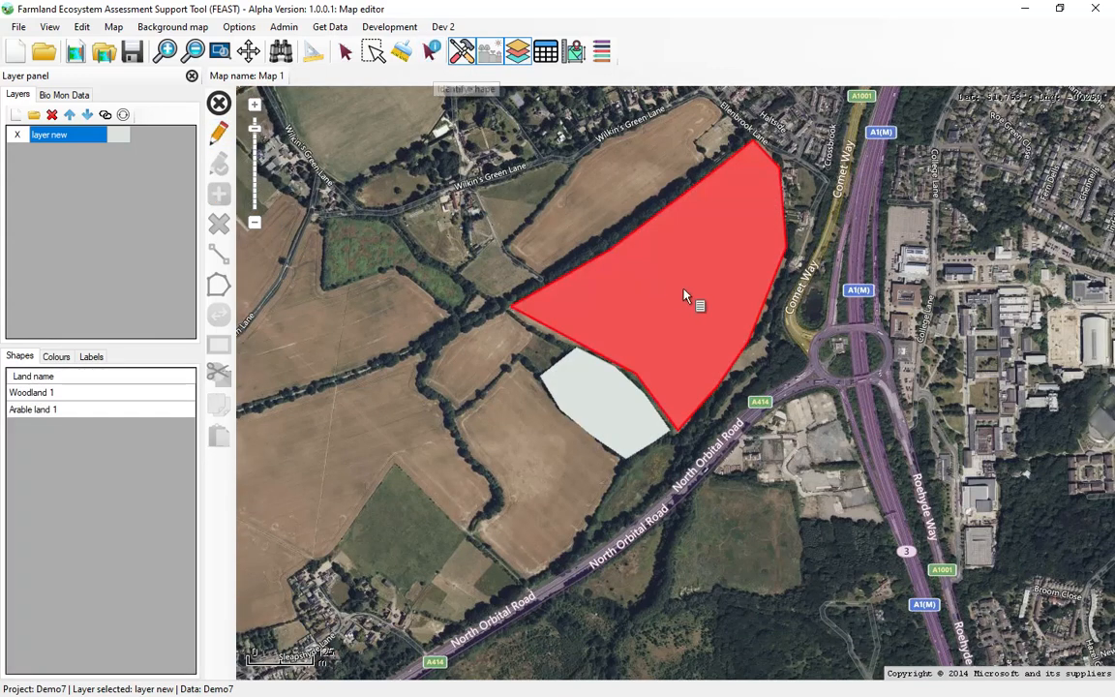
# Identify the arable land polygon and review its feature description and biodiversity impact icons, then close its data.
pyautogui.click(431, 50)
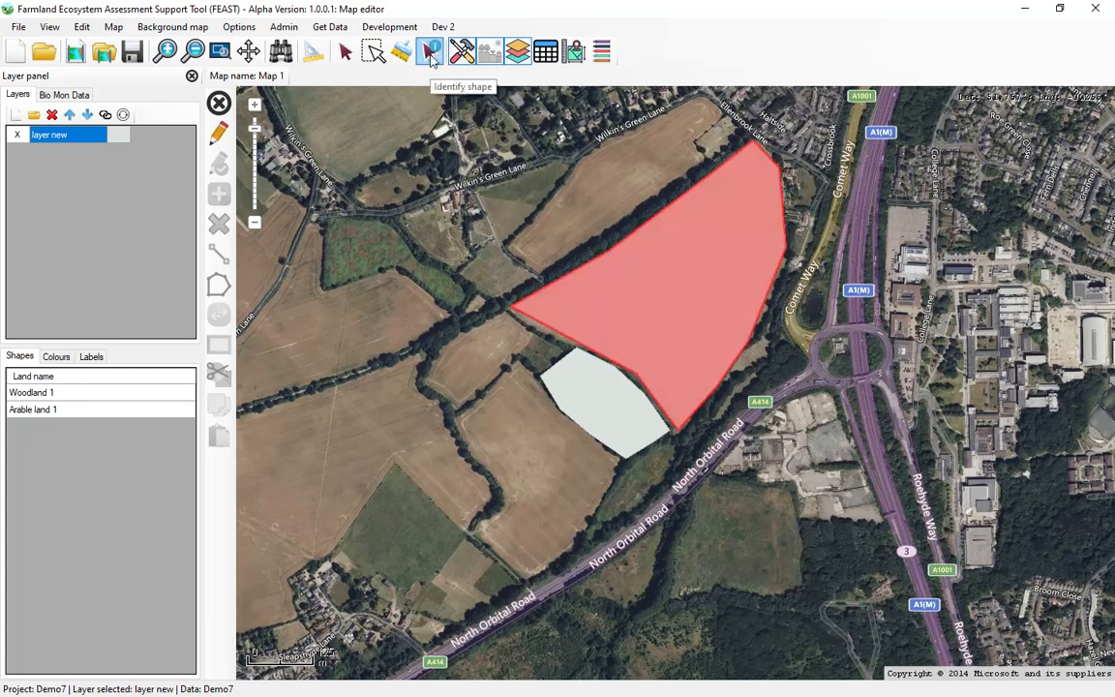
pyautogui.click(676, 266)
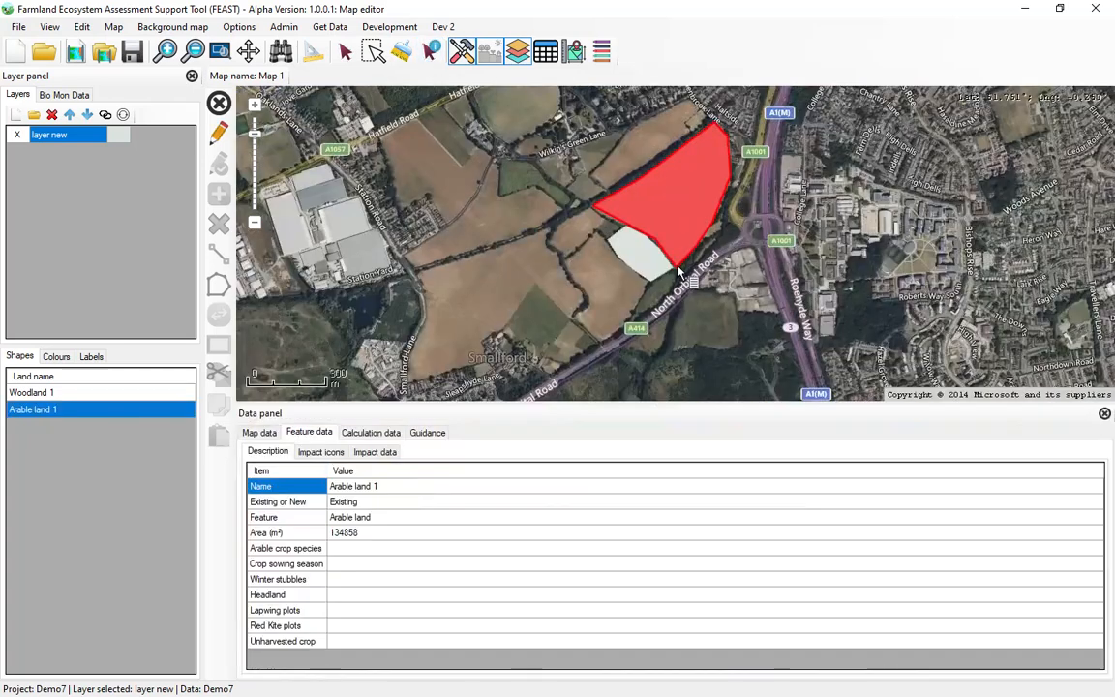
pyautogui.click(320, 451)
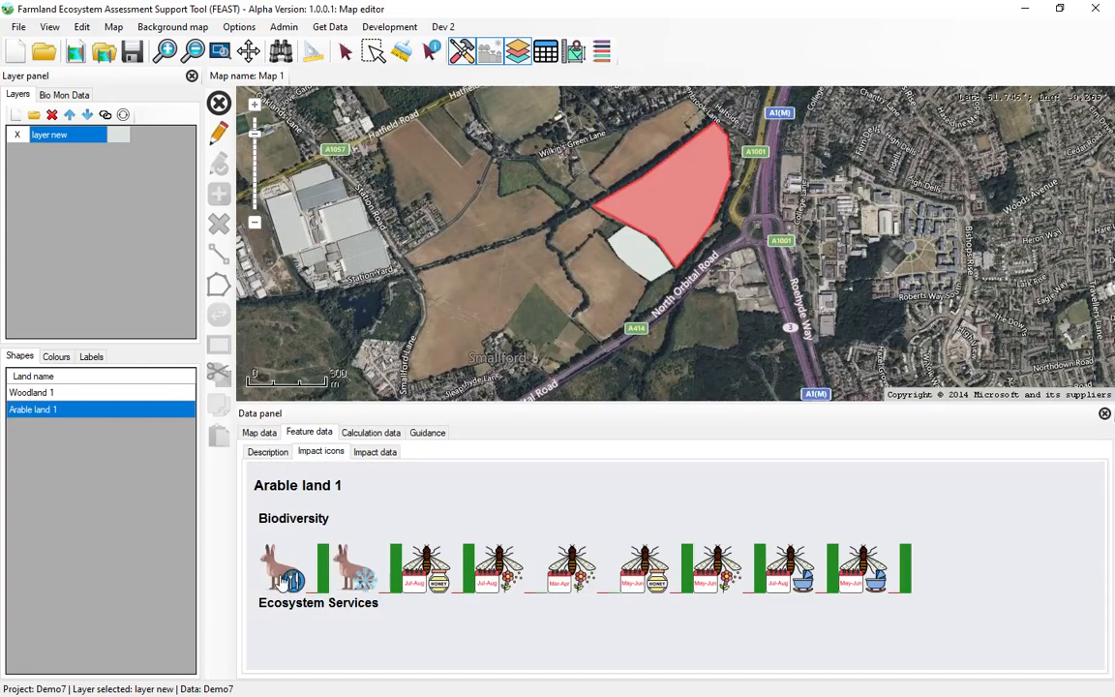
pyautogui.moveTo(308, 579)
pyautogui.moveTo(721, 585)
pyautogui.click(1104, 413)
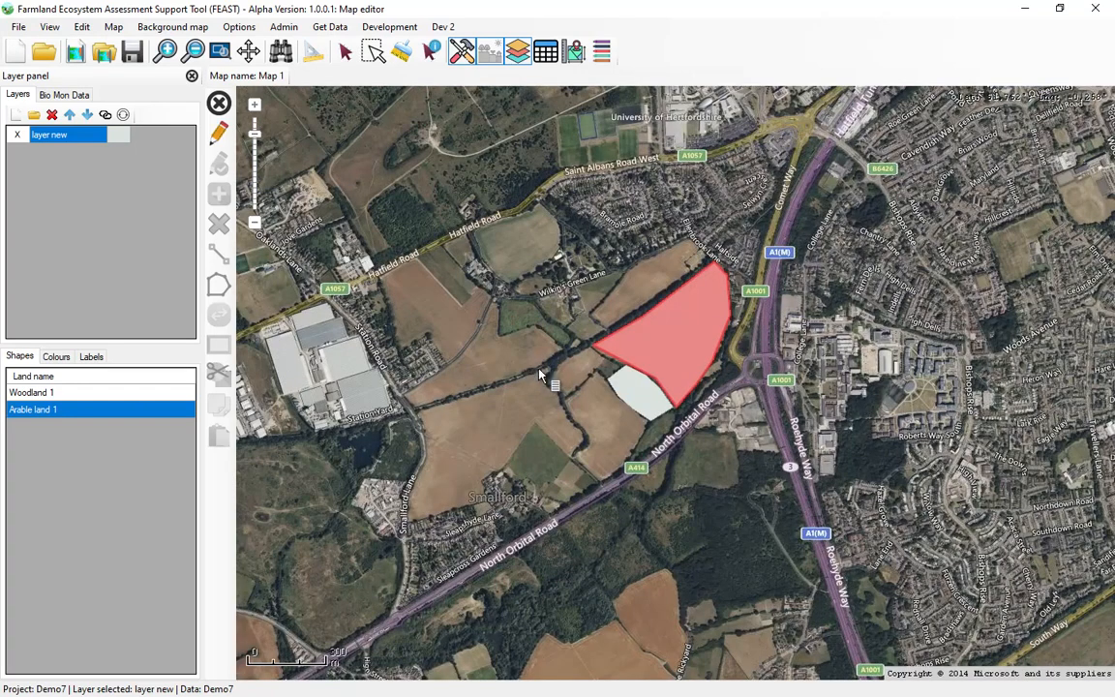
# Draw a Hedgerows line 4 m wide in the Hedges group along the hedge between the two fields west of the woodland and save the edits.
pyautogui.scroll(2, 566, 369)
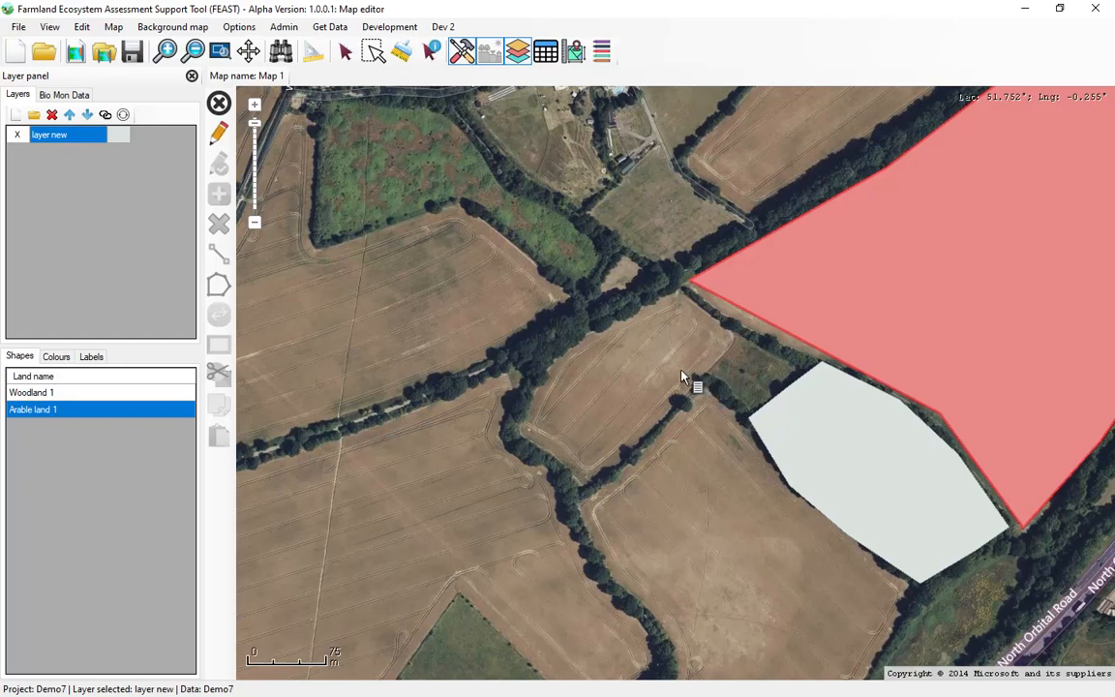
pyautogui.click(217, 138)
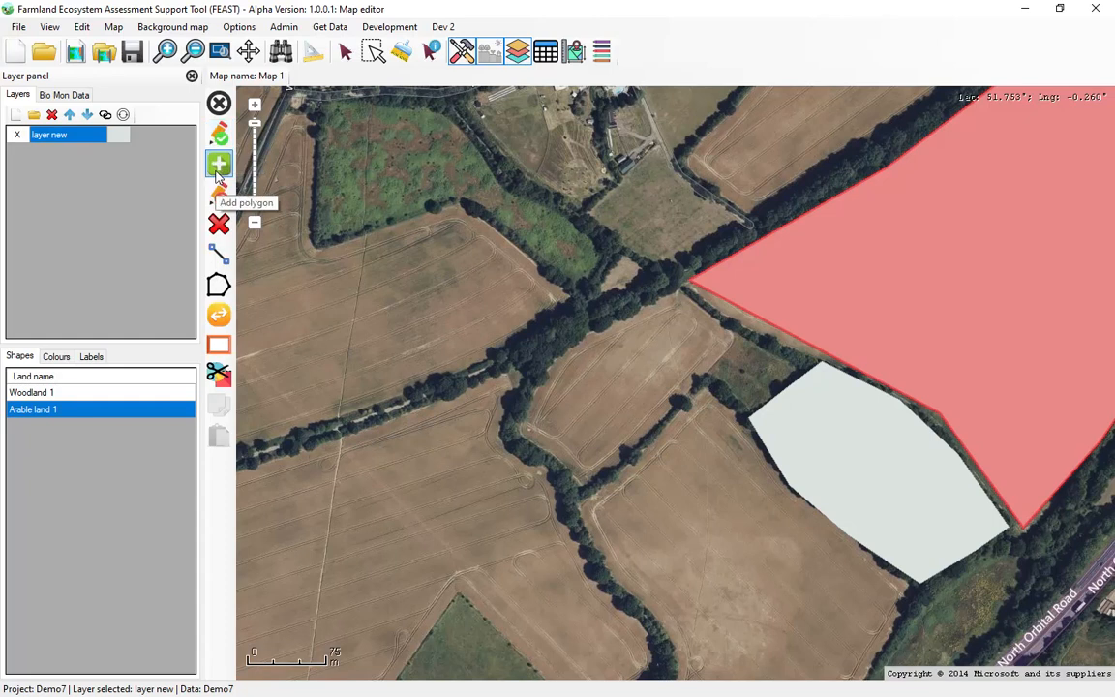
pyautogui.click(219, 166)
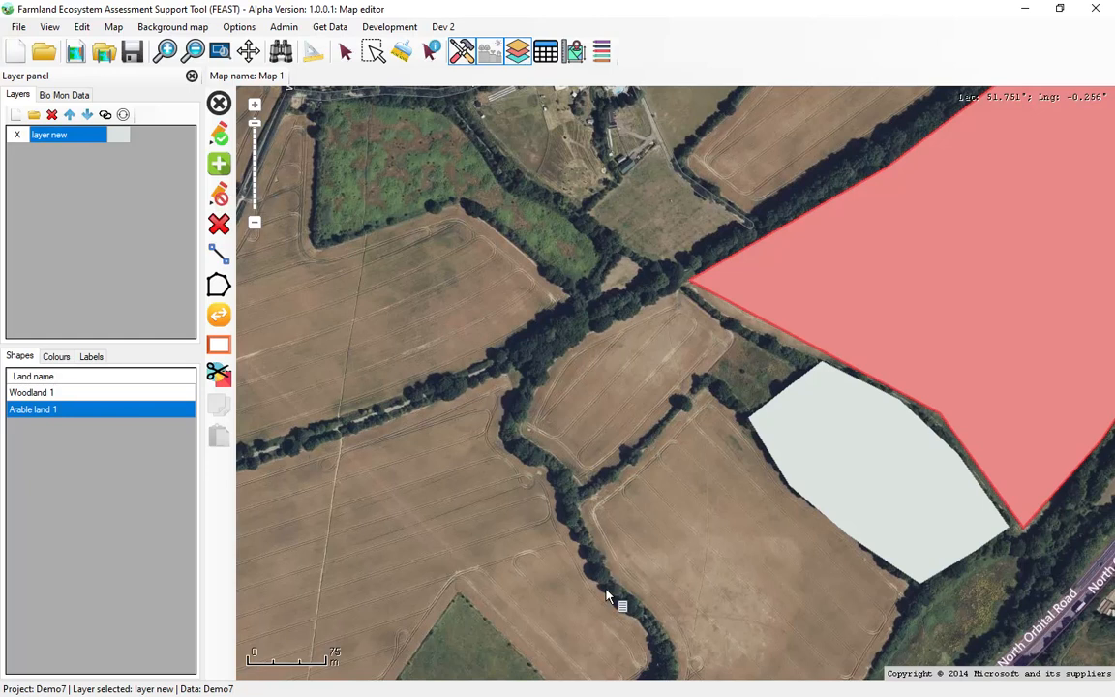
pyautogui.click(219, 254)
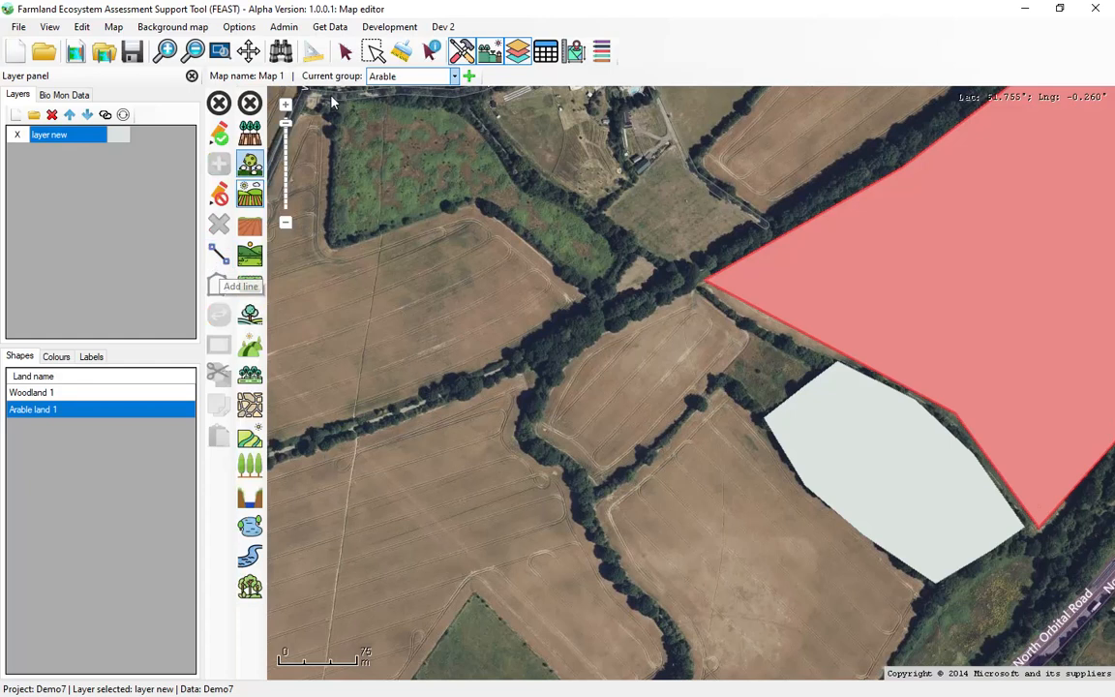
pyautogui.click(373, 76)
pyautogui.click(406, 116)
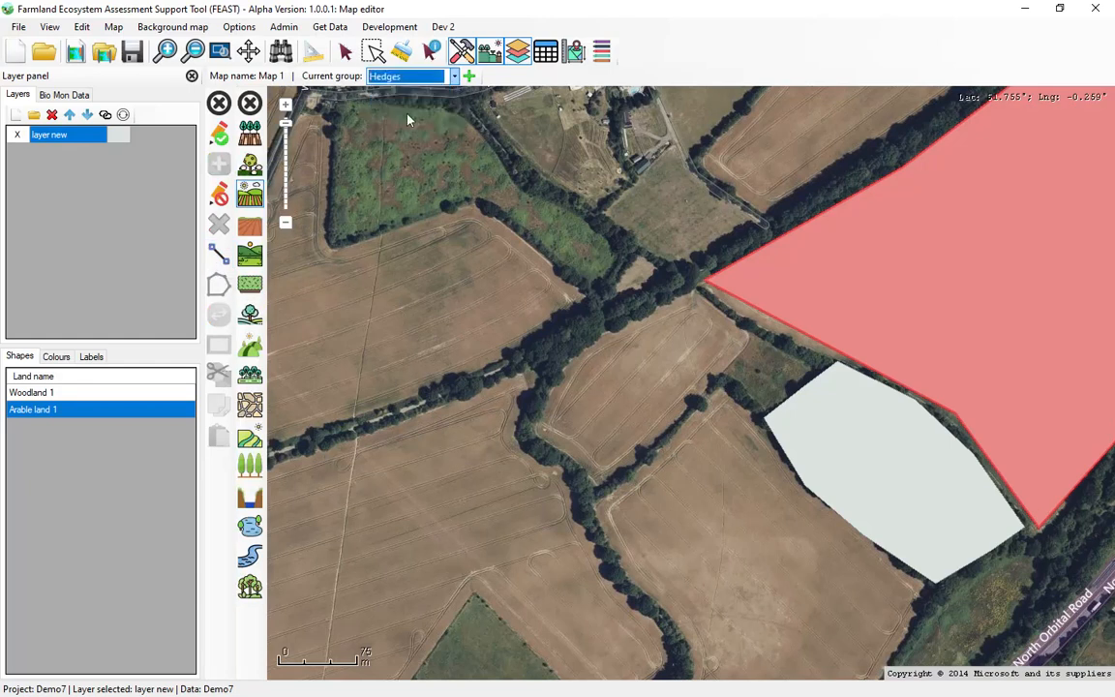
pyautogui.click(250, 287)
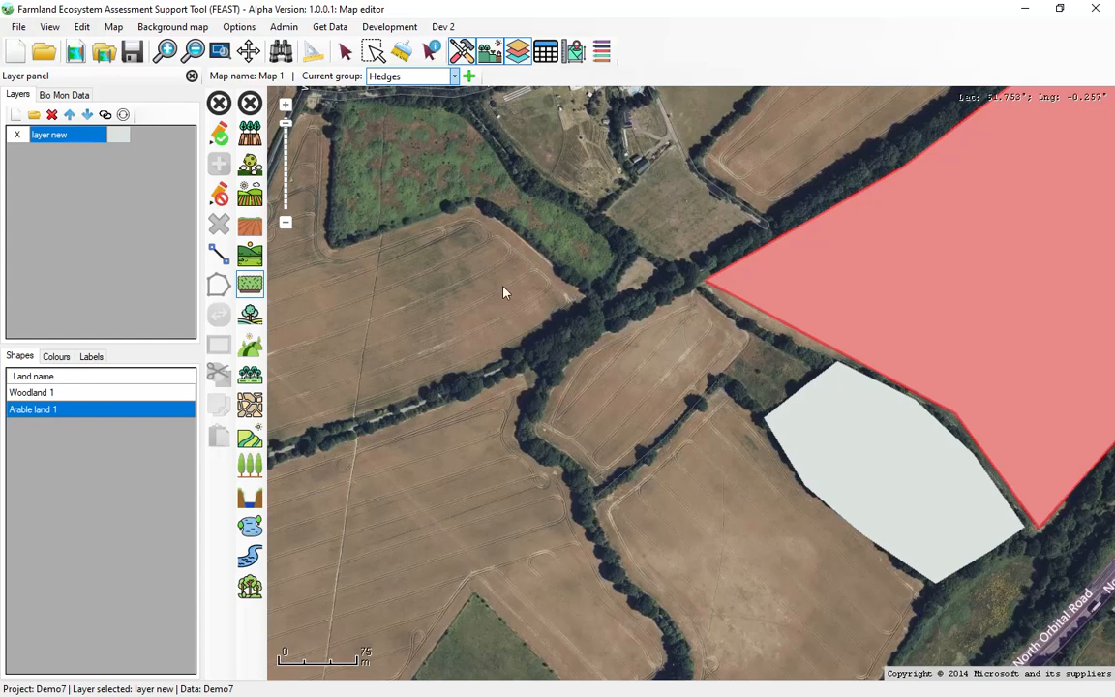
pyautogui.click(220, 138)
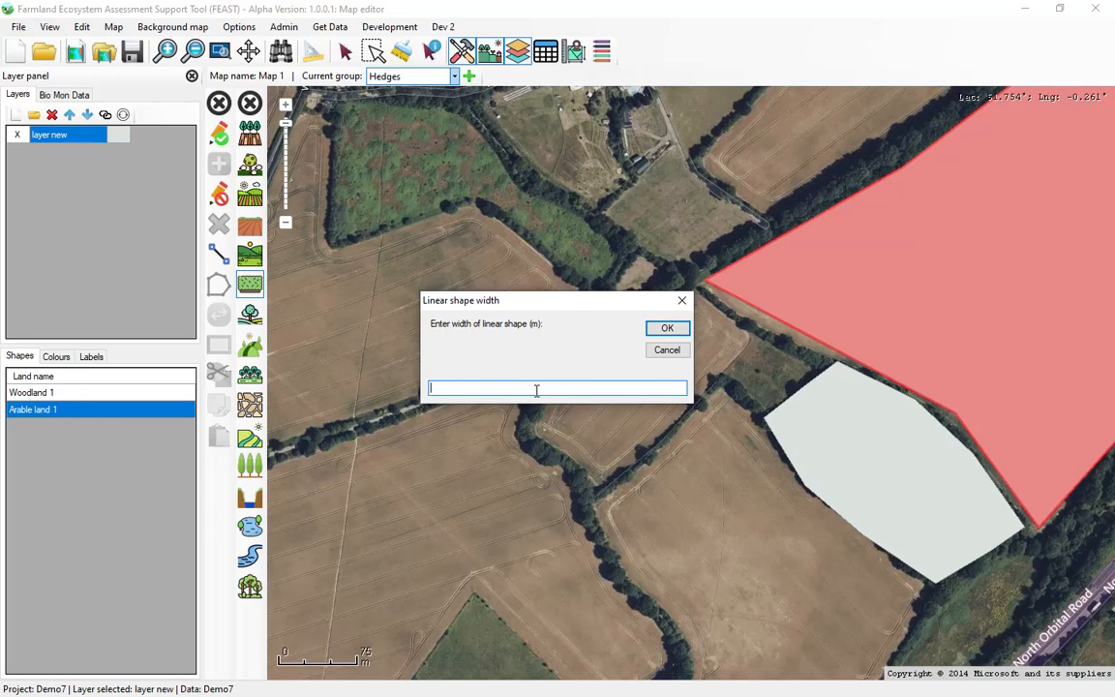
pyautogui.write('4')
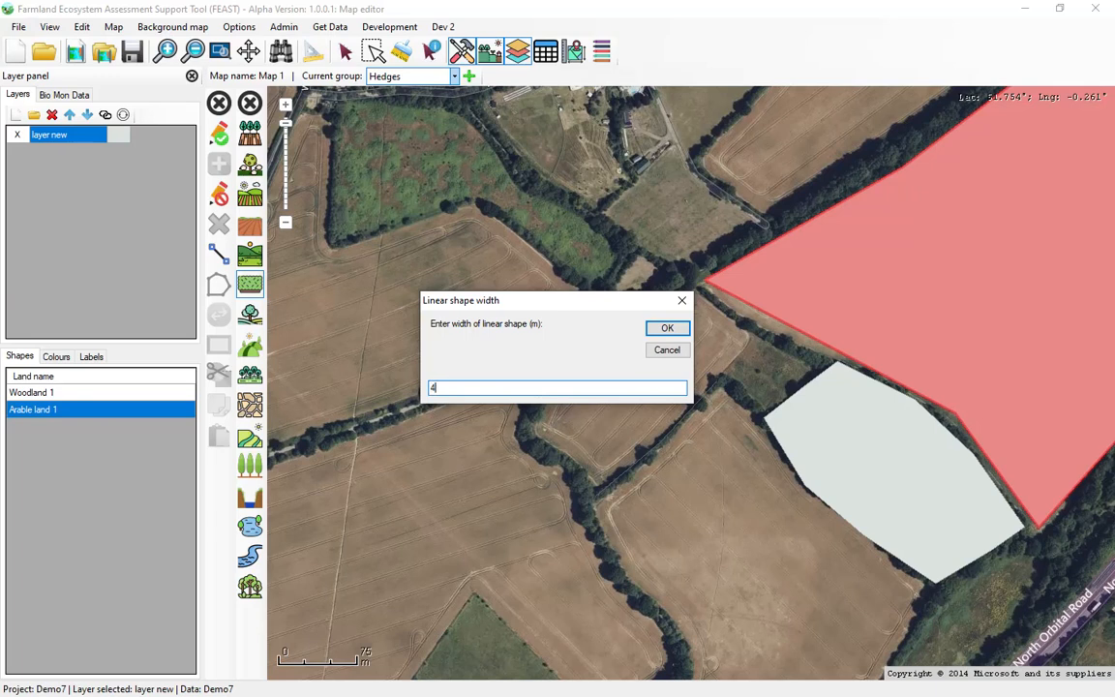
pyautogui.click(667, 330)
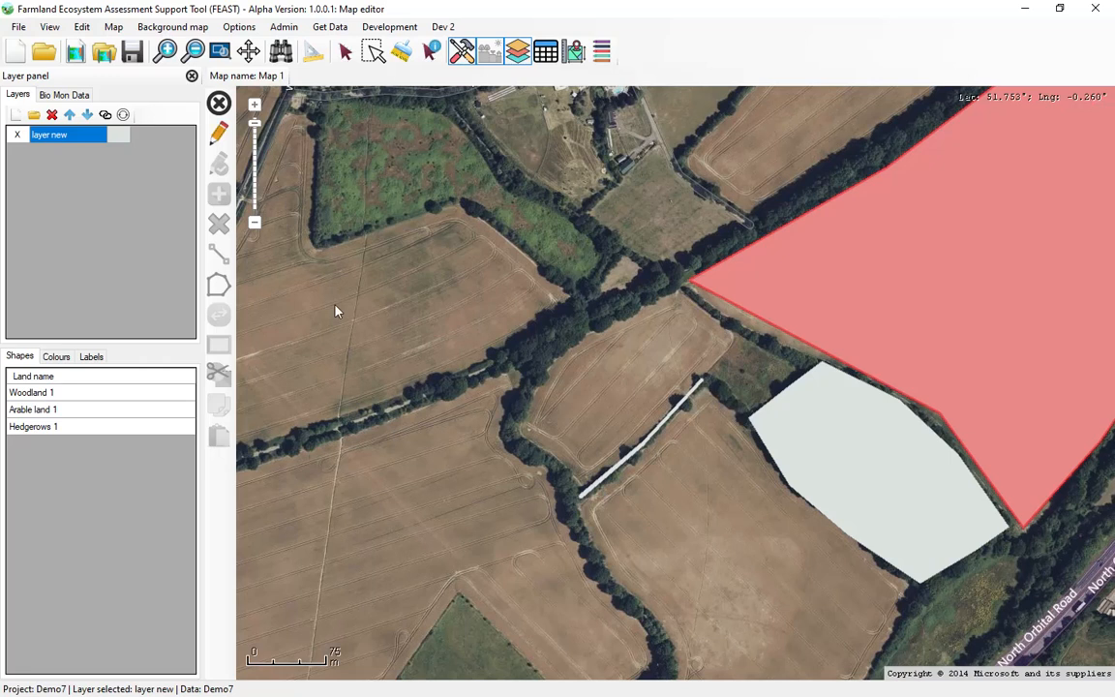
# Draw a second Hedgerows line 8 m wide from the northeast end of the first hedgerow to the woodland's west corner and save the edits.
pyautogui.click(217, 136)
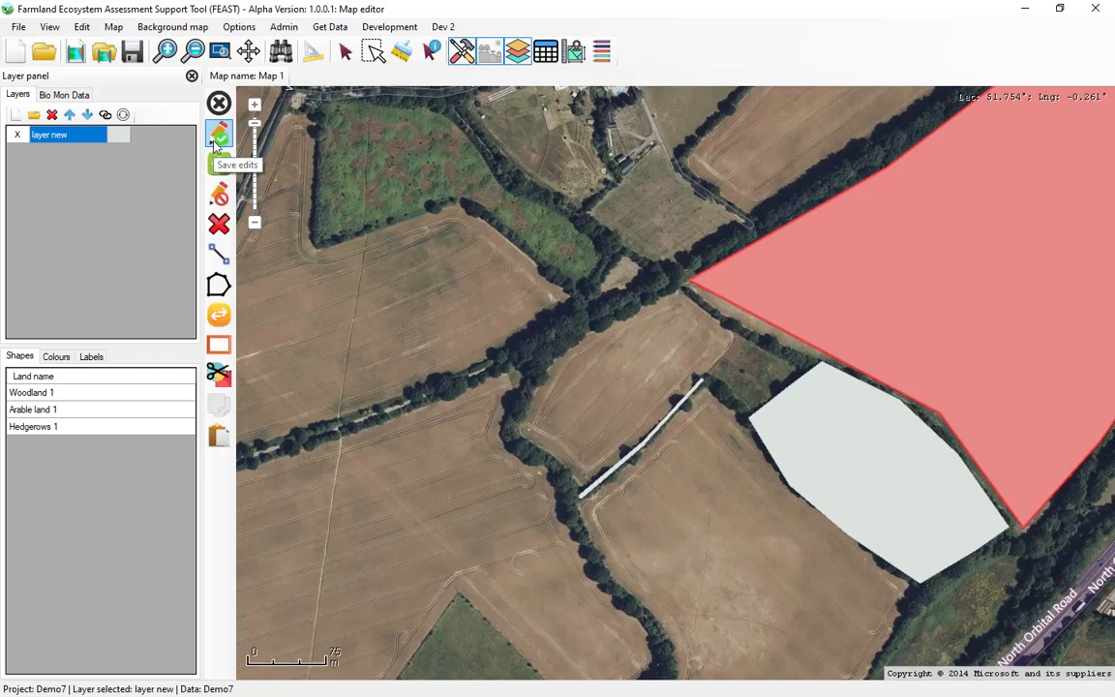
pyautogui.click(218, 253)
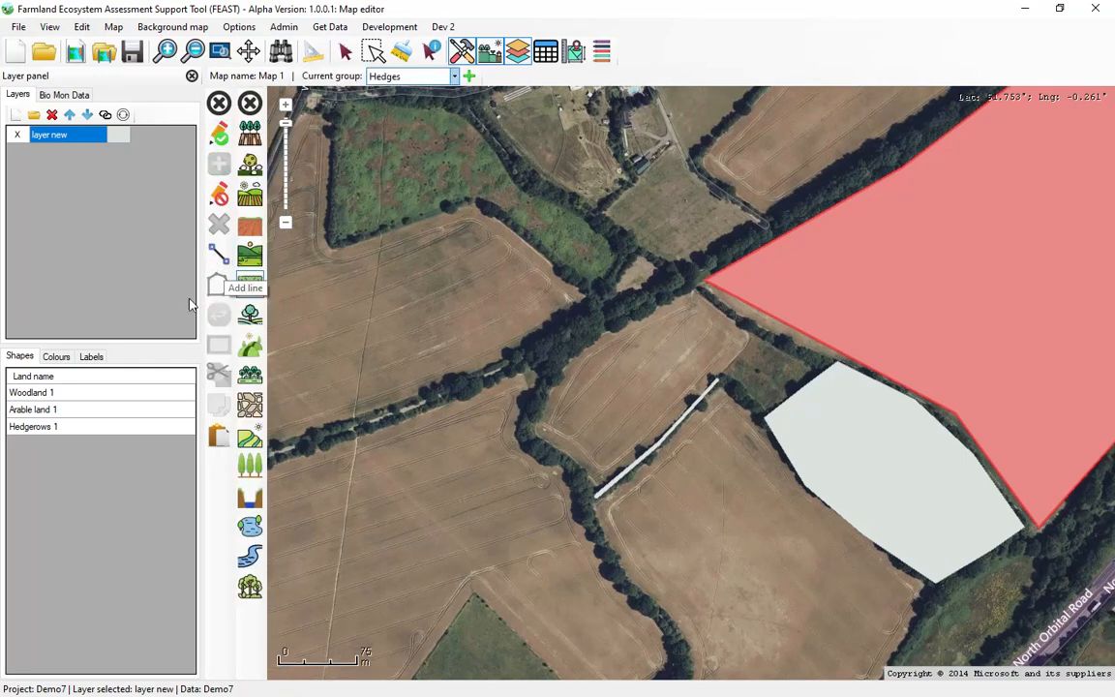
pyautogui.click(250, 286)
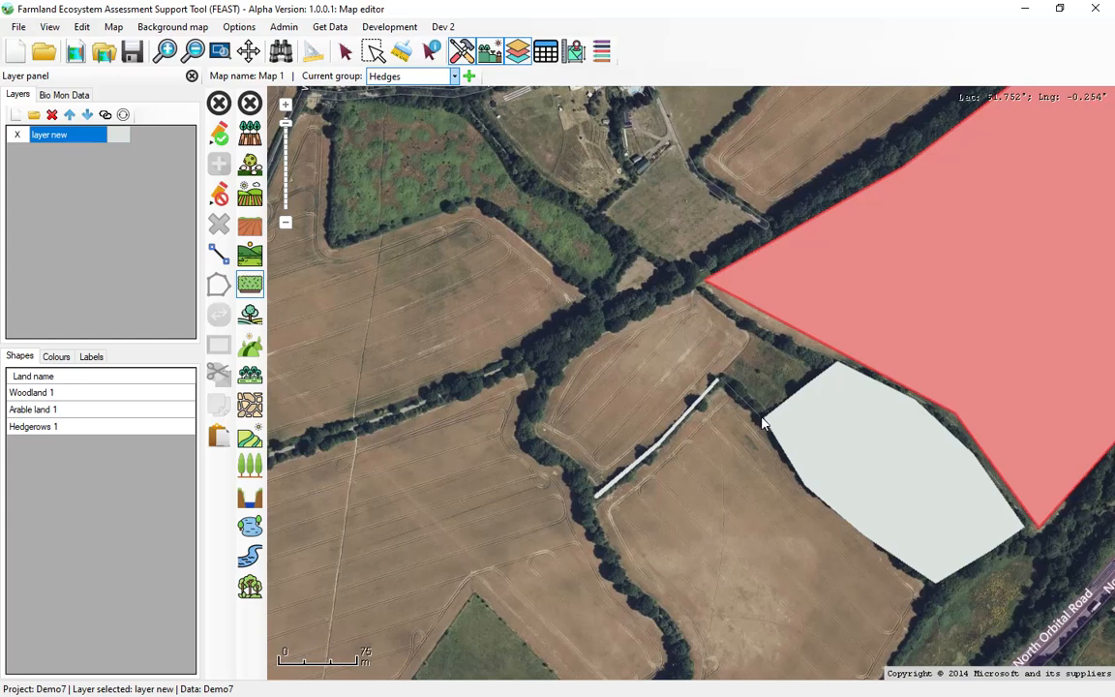
pyautogui.click(220, 139)
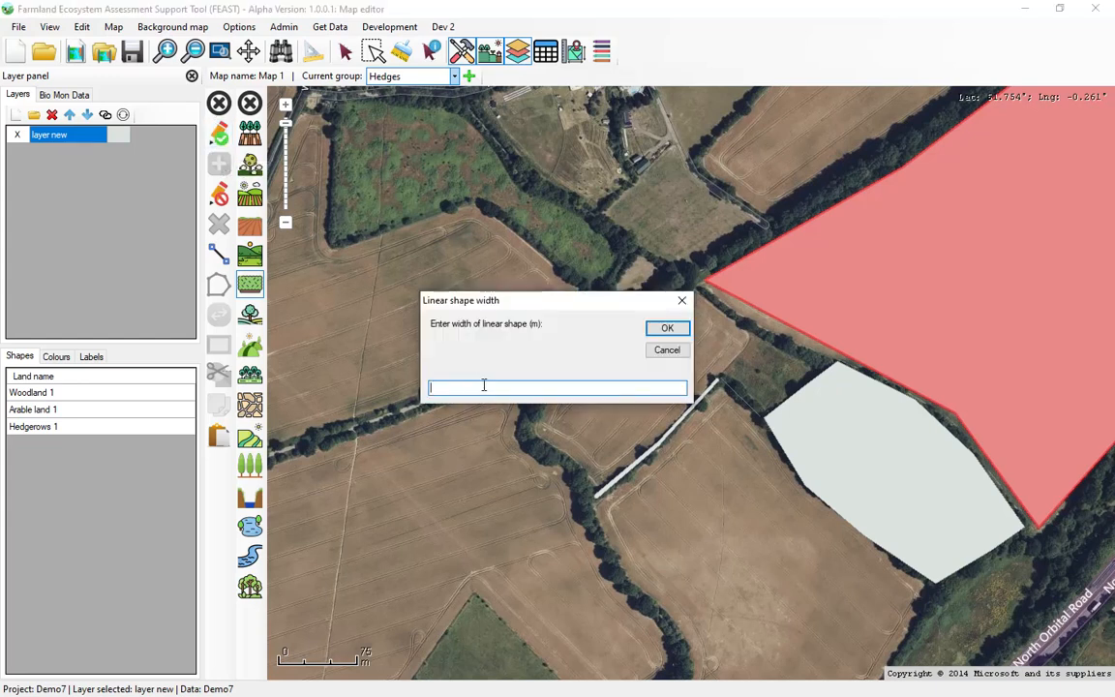
pyautogui.click(484, 386)
pyautogui.write('8')
pyautogui.click(664, 330)
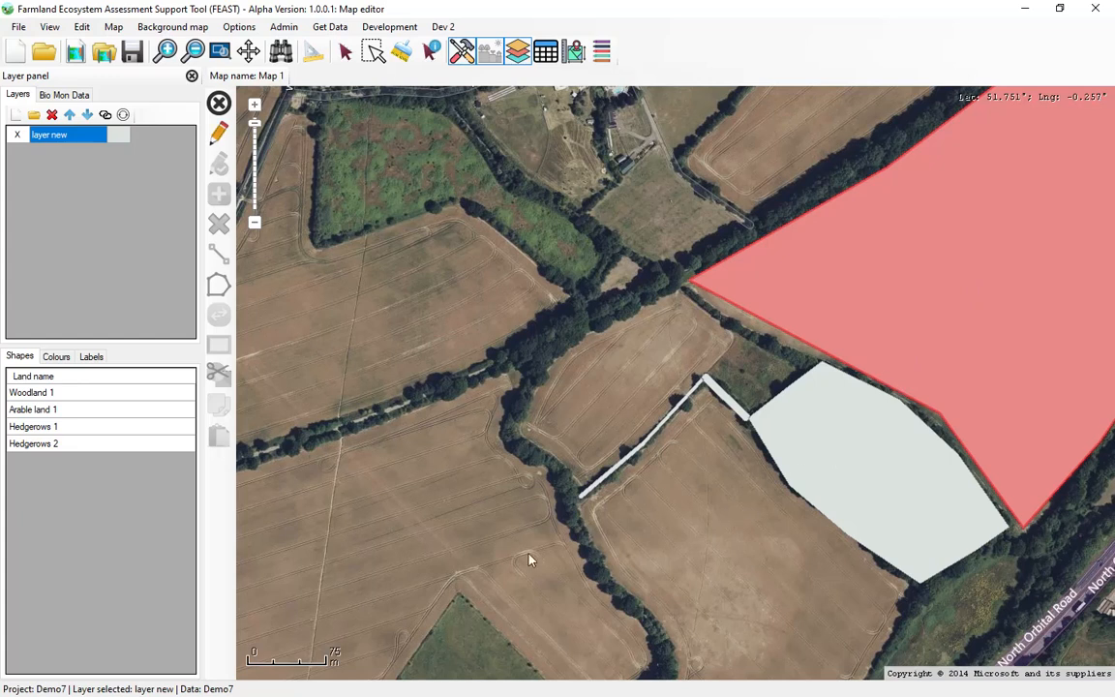
# Show the spatial metrics and add the required sub-metrics of Barbastelle Bat: Spatial HSI to the map.
pyautogui.scroll(-1, 468, 545)
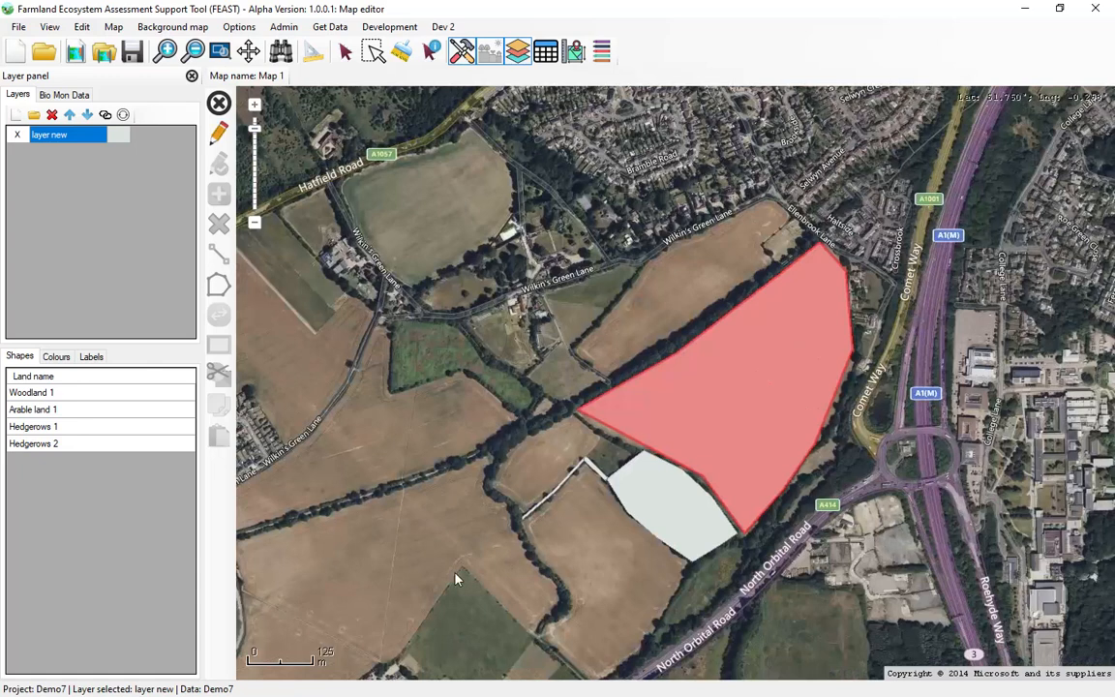
pyautogui.rightClick(451, 575)
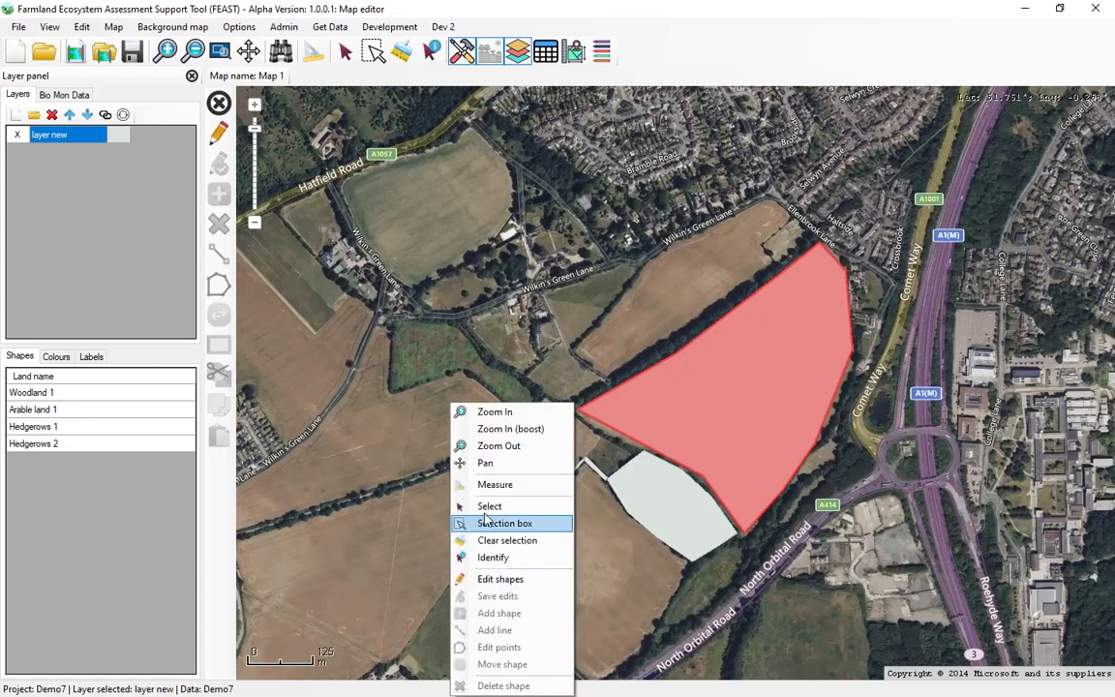
pyautogui.click(475, 460)
pyautogui.moveTo(451, 575); pyautogui.dragTo(478, 459)
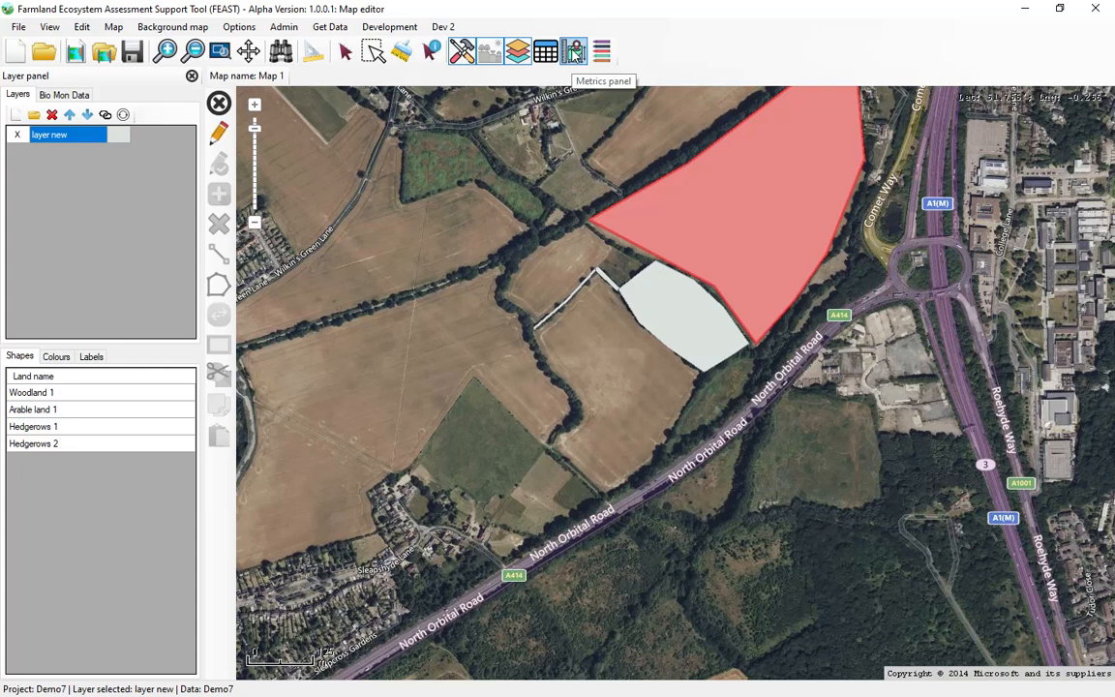
pyautogui.click(575, 53)
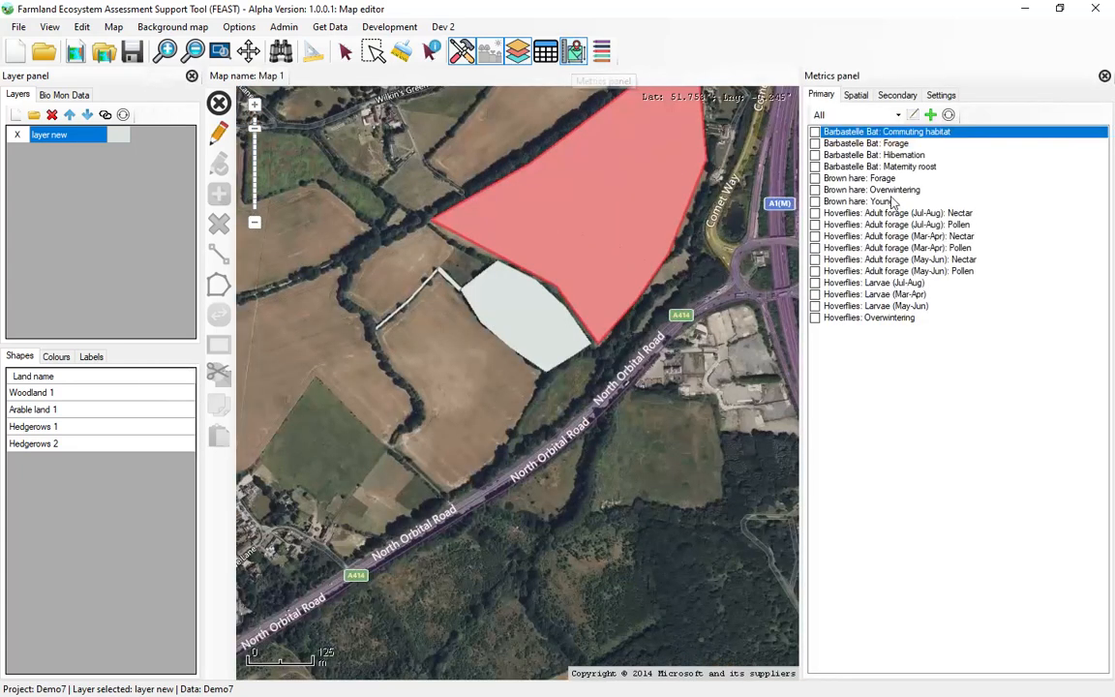
pyautogui.click(856, 97)
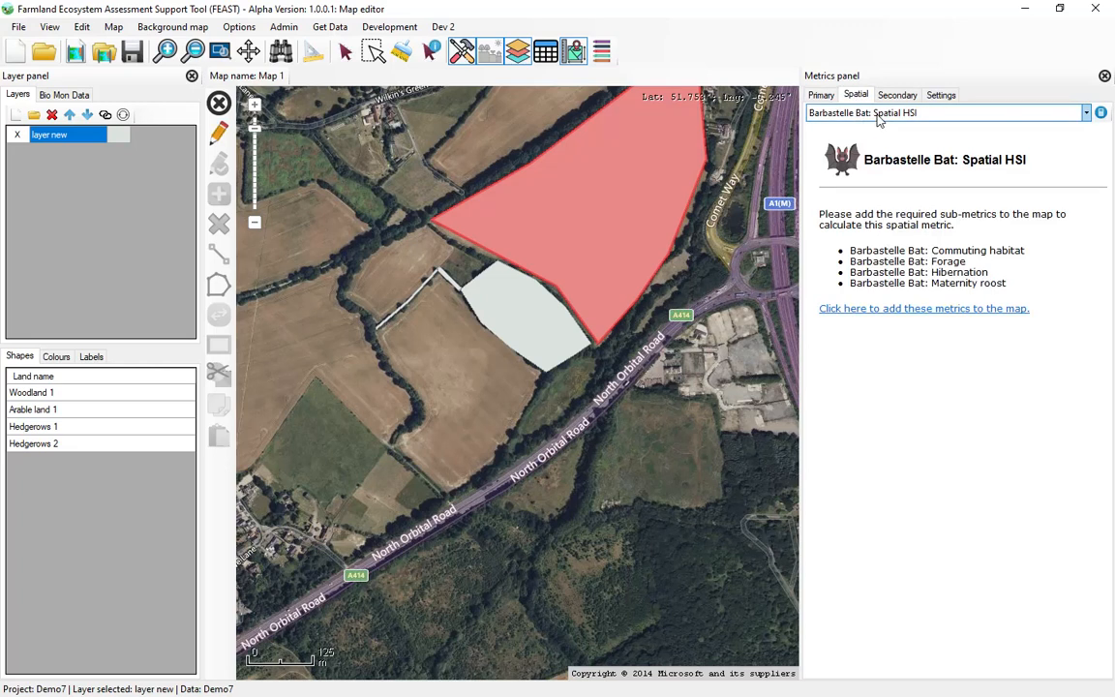
pyautogui.click(904, 312)
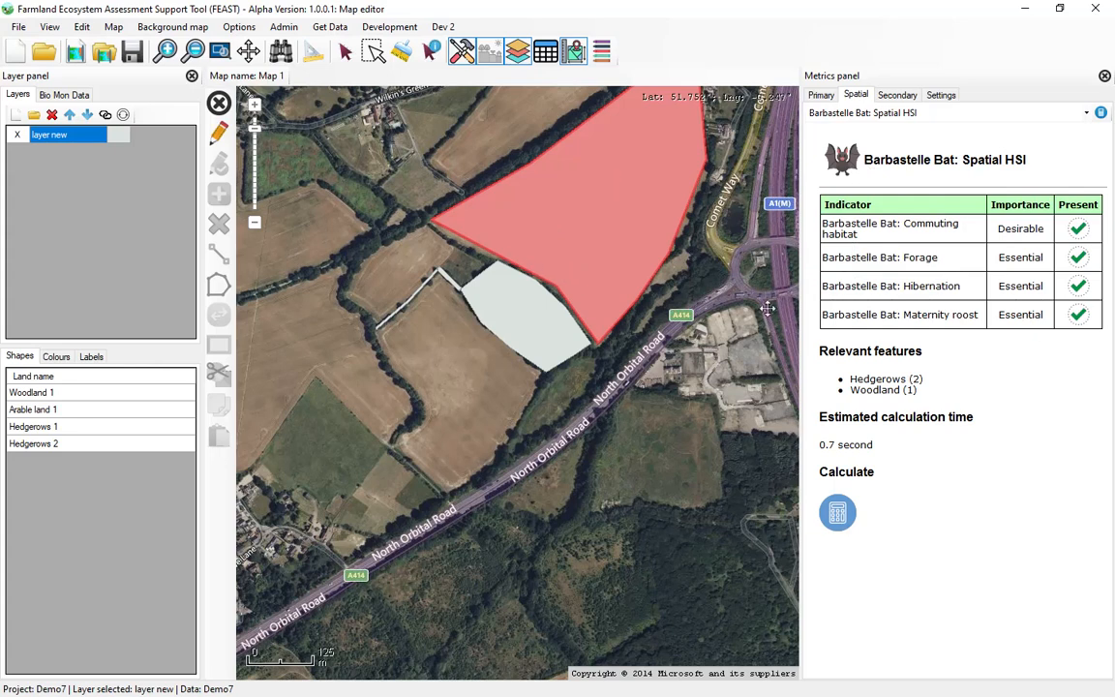
# Add the required sub-metrics of Brown hare: Spatial HSI and Hoverflies: Spatial HSI to the map, then close the metrics.
pyautogui.click(882, 116)
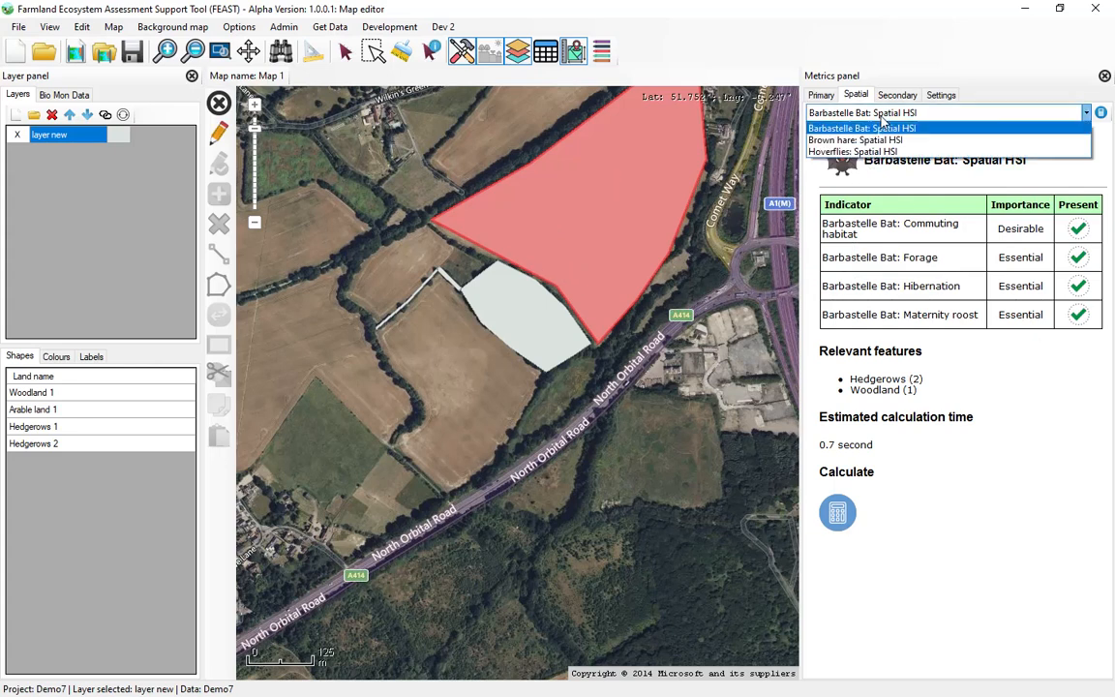
pyautogui.click(880, 136)
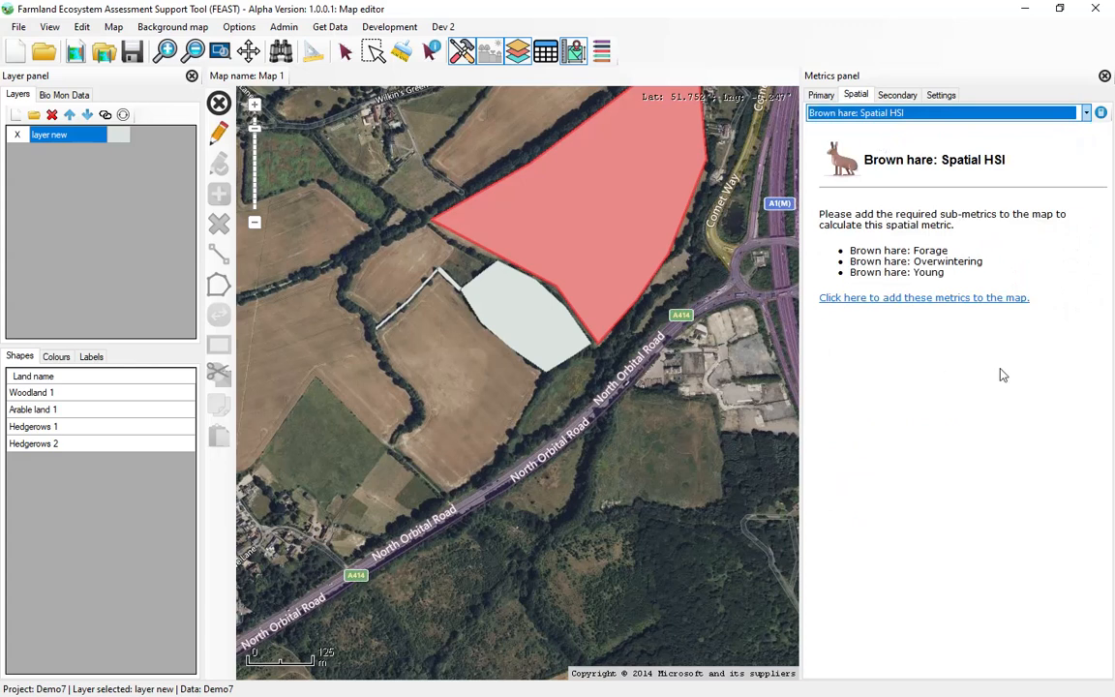
pyautogui.click(901, 302)
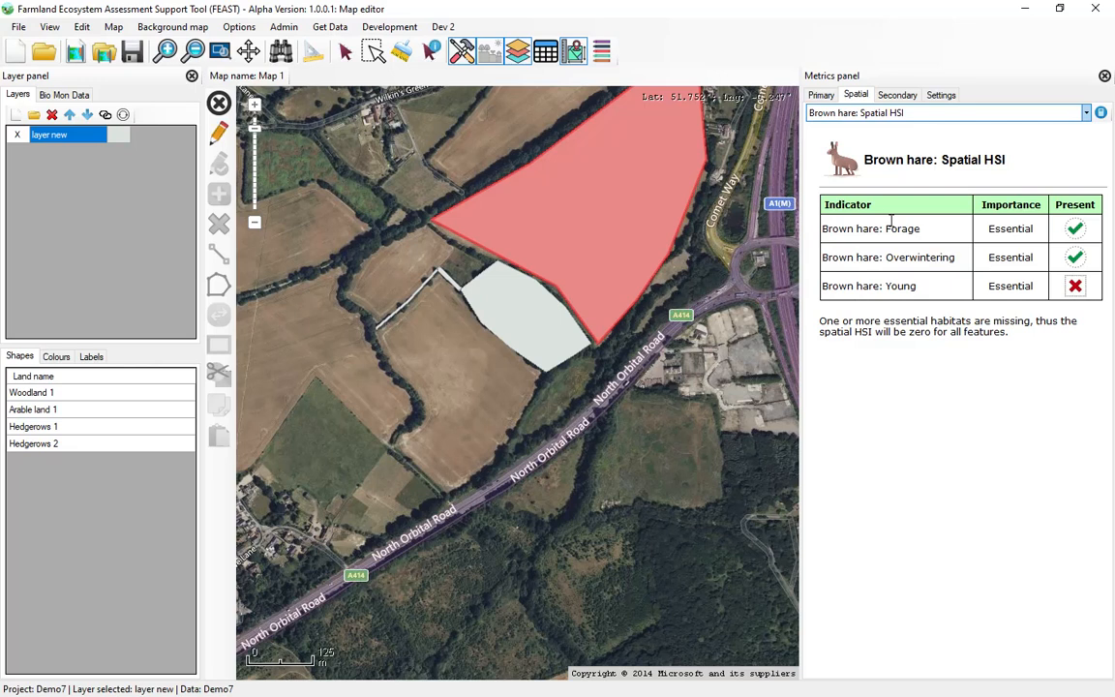
pyautogui.click(904, 115)
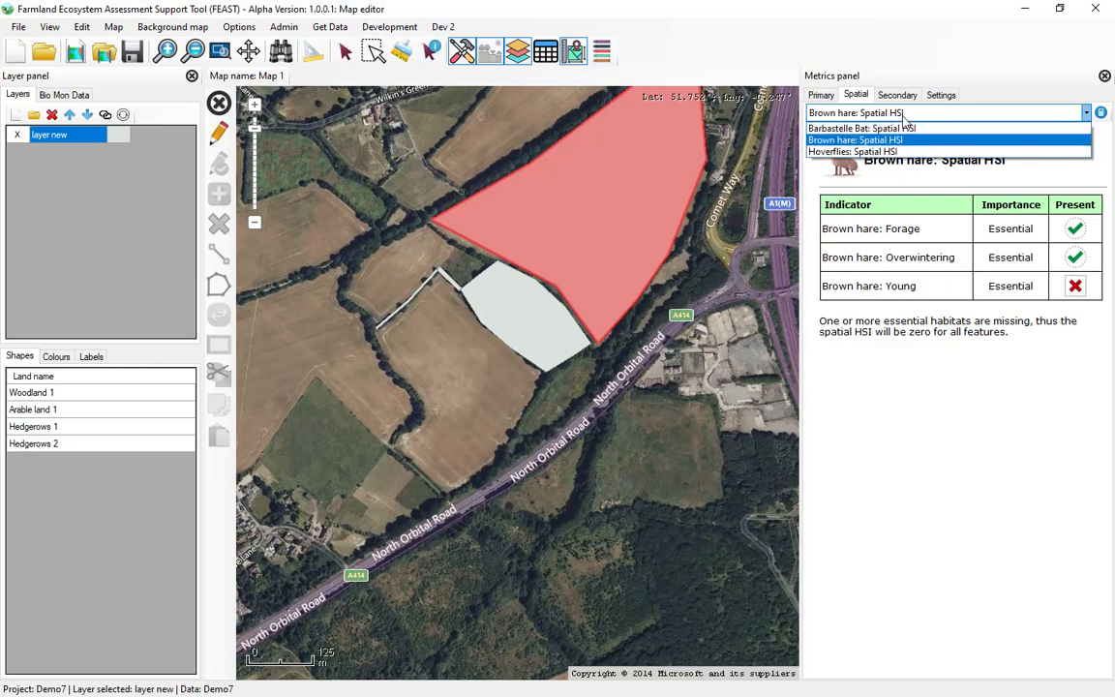
pyautogui.click(867, 151)
pyautogui.click(911, 375)
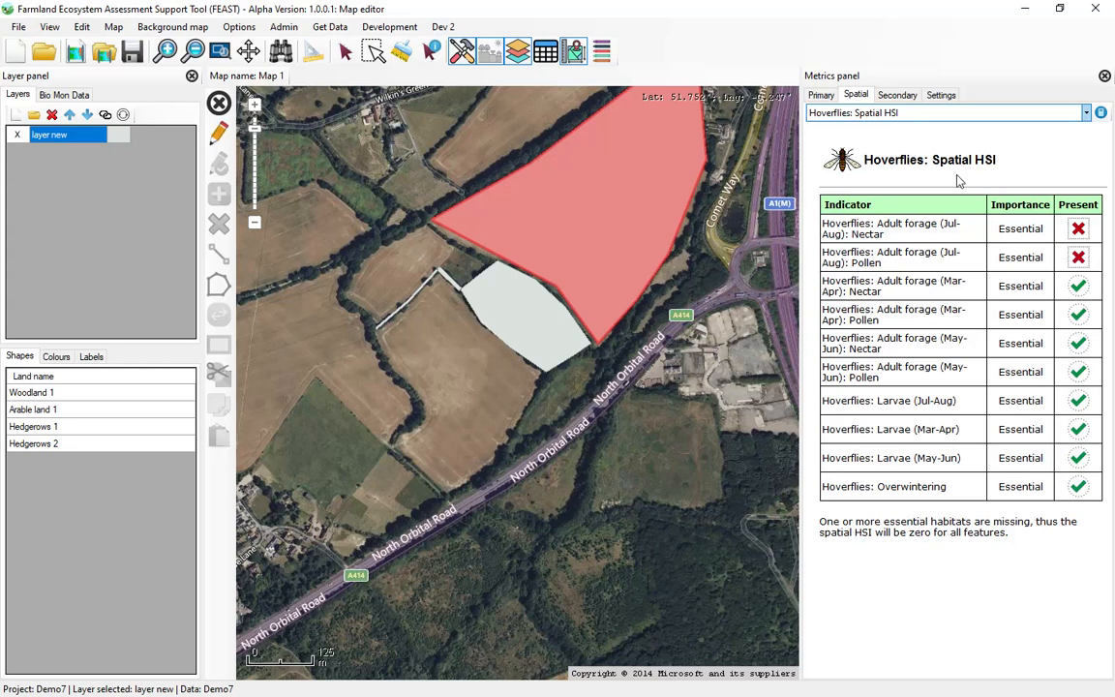
pyautogui.click(1105, 76)
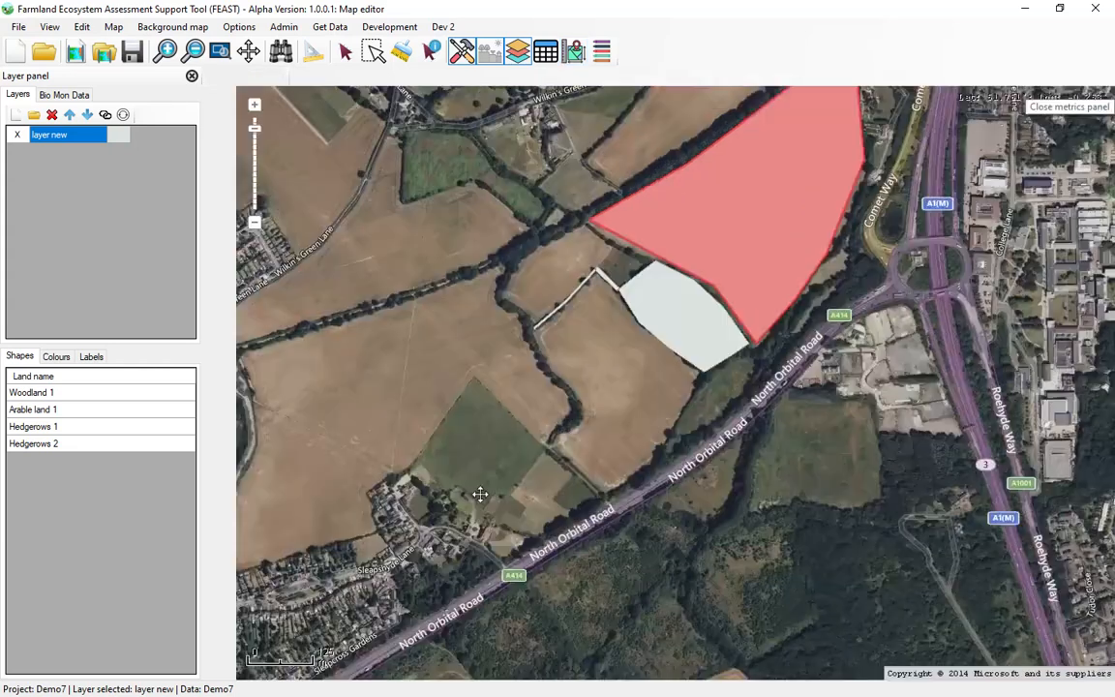
# Draw a Grassland polygon in the Grass group over the green field northeast of Sleapshyde Lane and save the edits.
pyautogui.scroll(1, 454, 494)
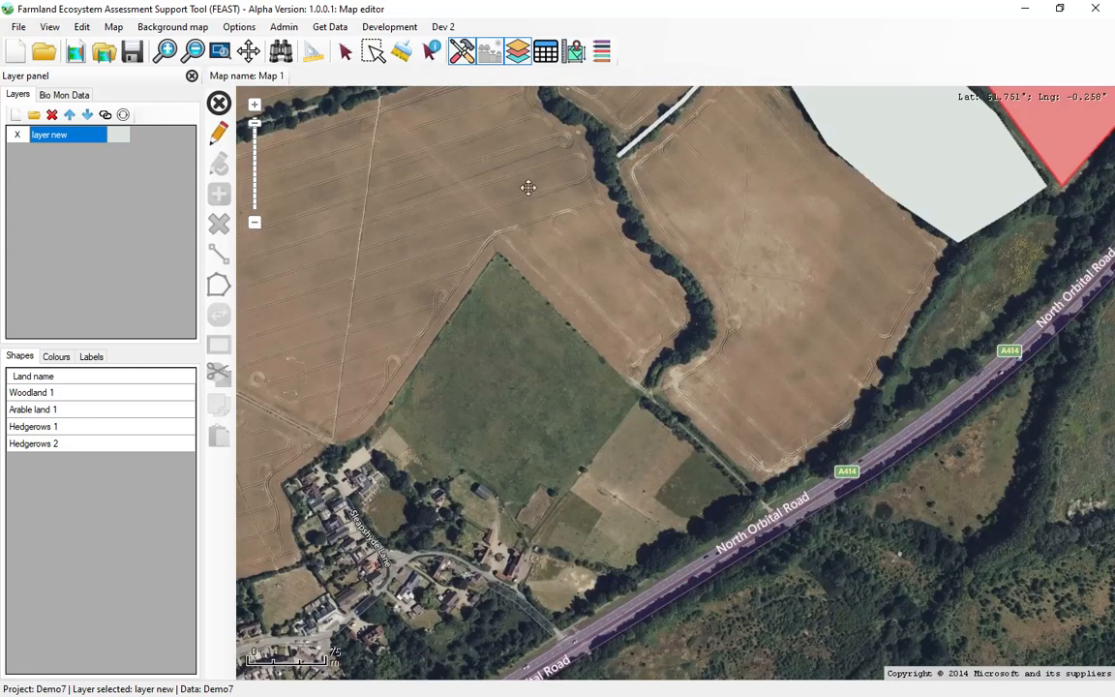
pyautogui.click(222, 137)
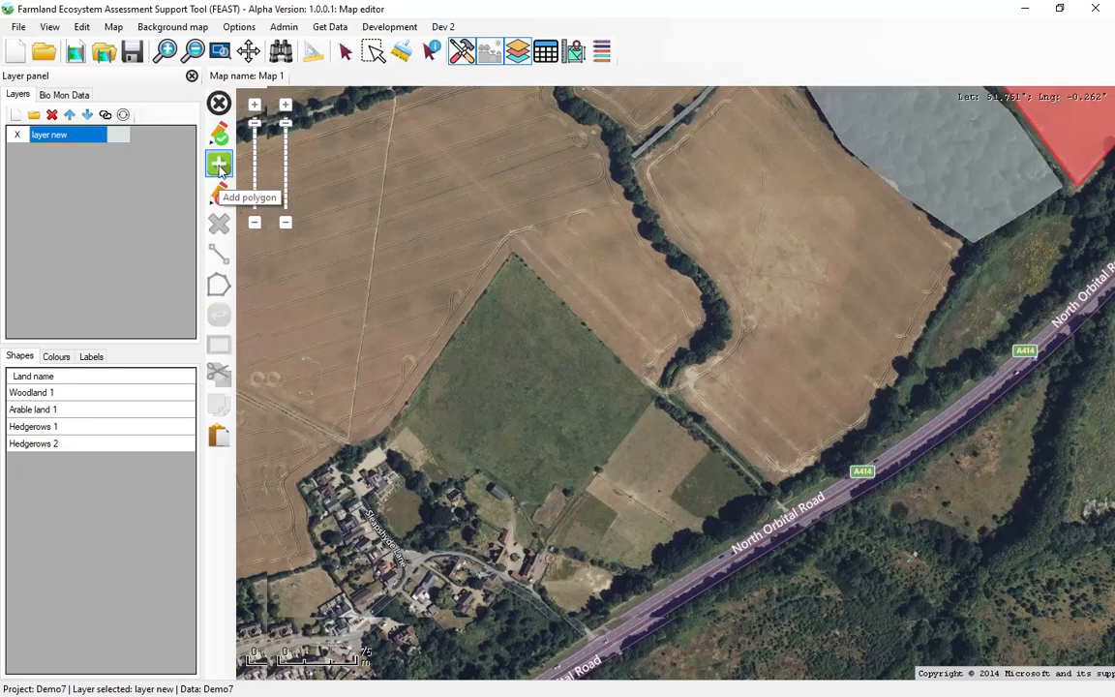
pyautogui.click(220, 166)
pyautogui.click(406, 75)
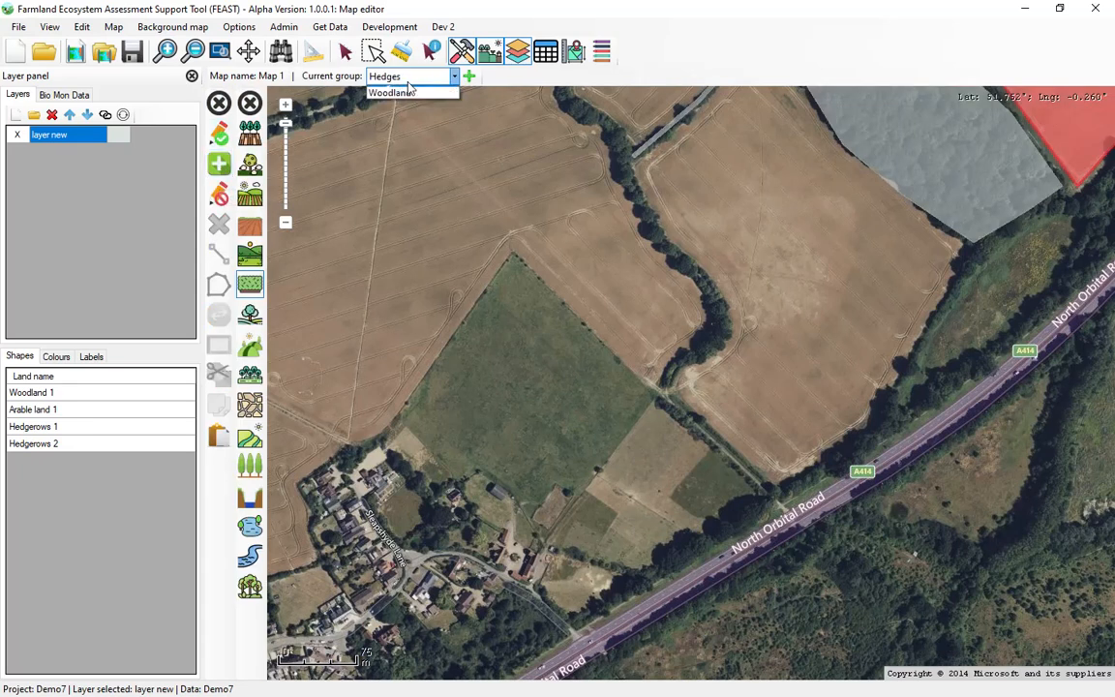
pyautogui.click(376, 103)
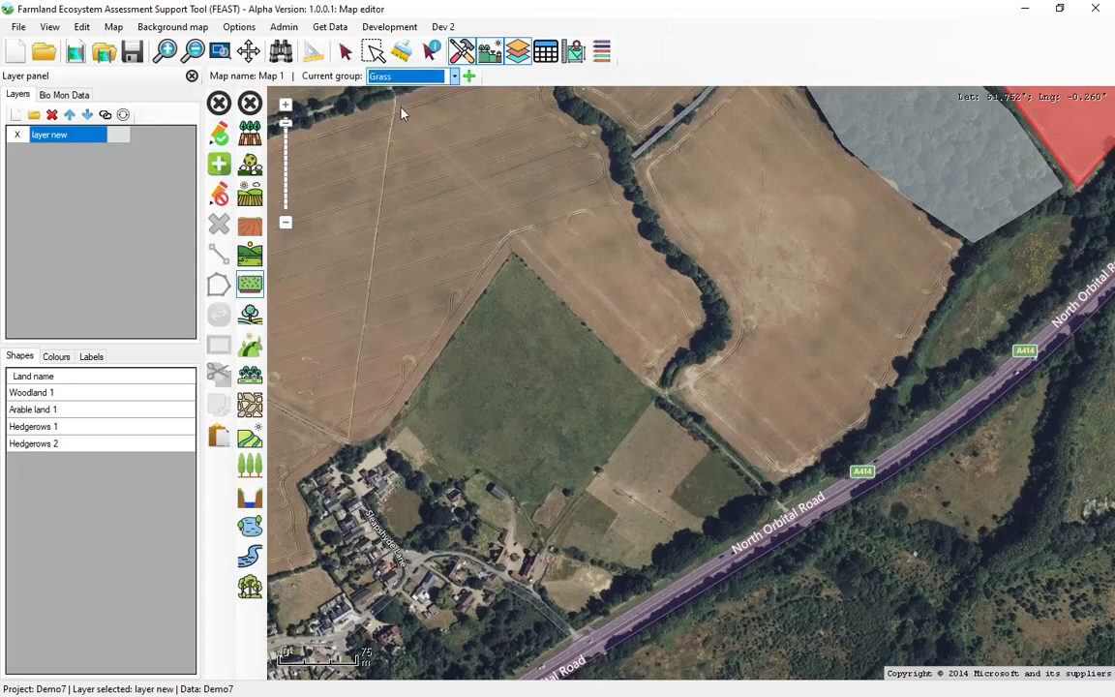
pyautogui.click(251, 253)
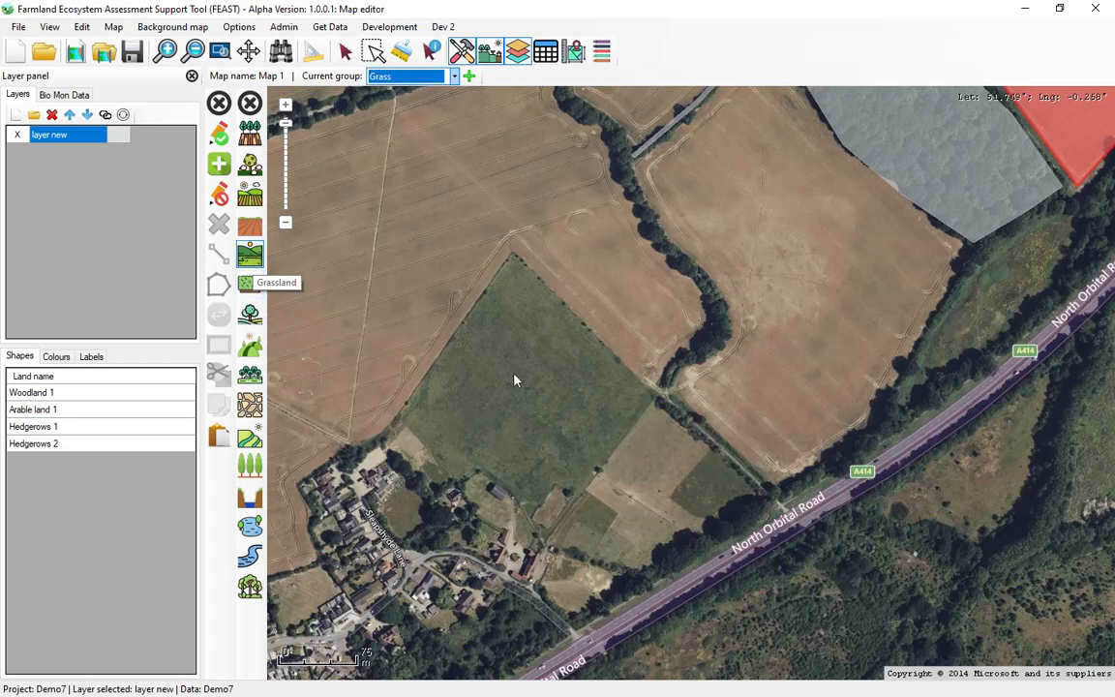
pyautogui.click(403, 414)
pyautogui.click(511, 256)
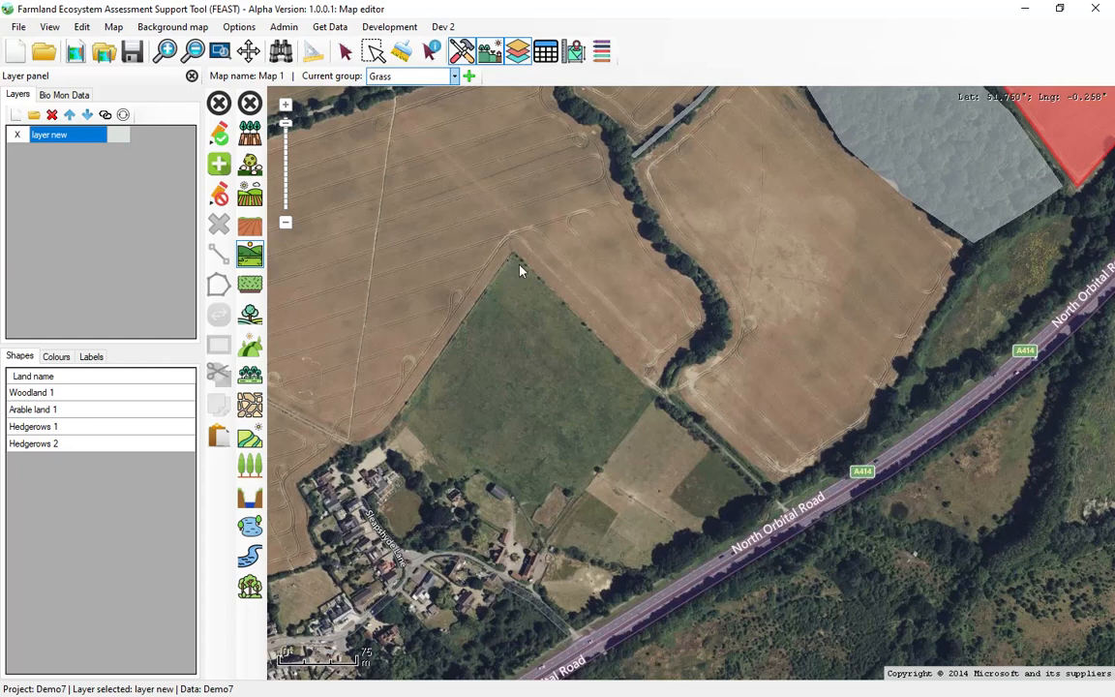
pyautogui.doubleClick(654, 396)
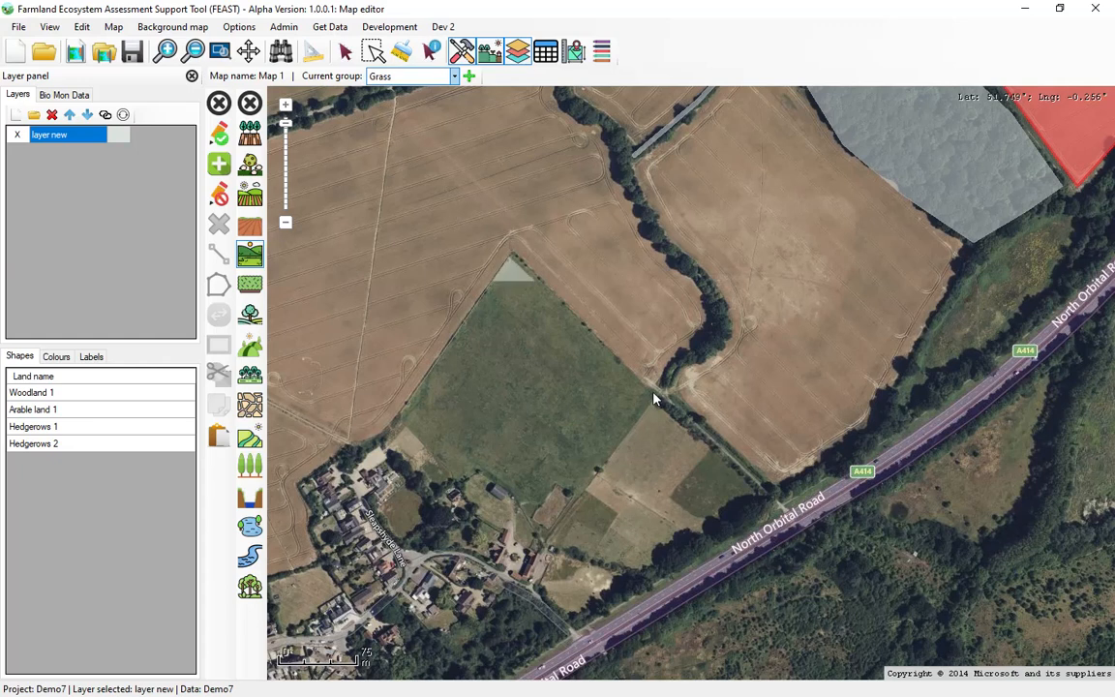
pyautogui.click(547, 532)
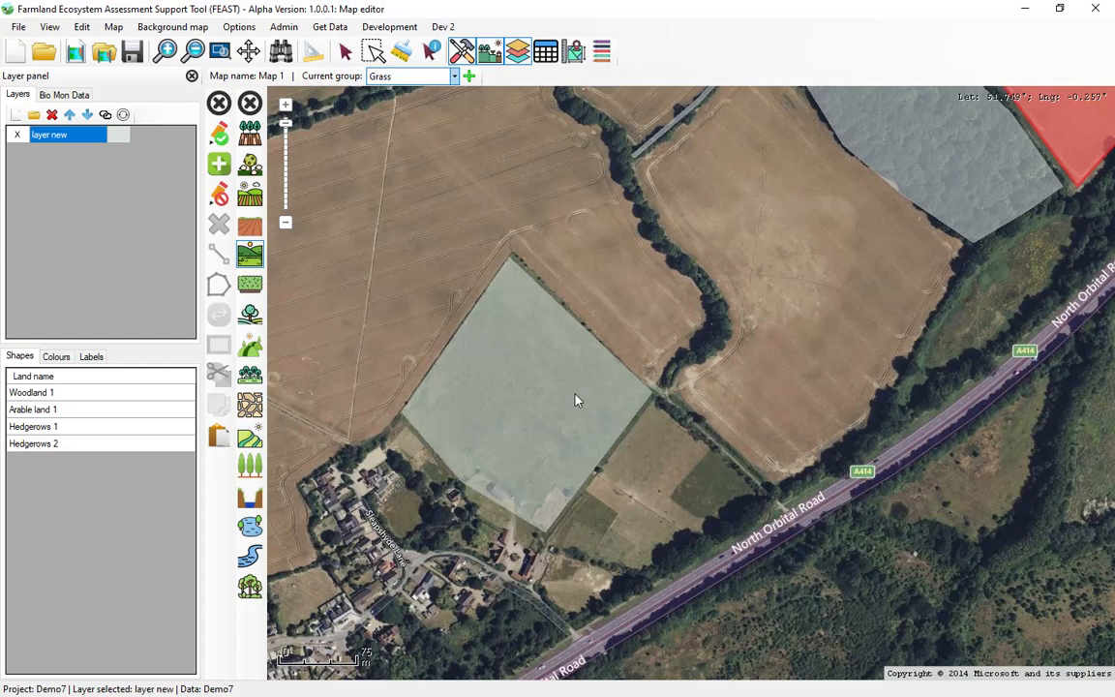
pyautogui.click(221, 138)
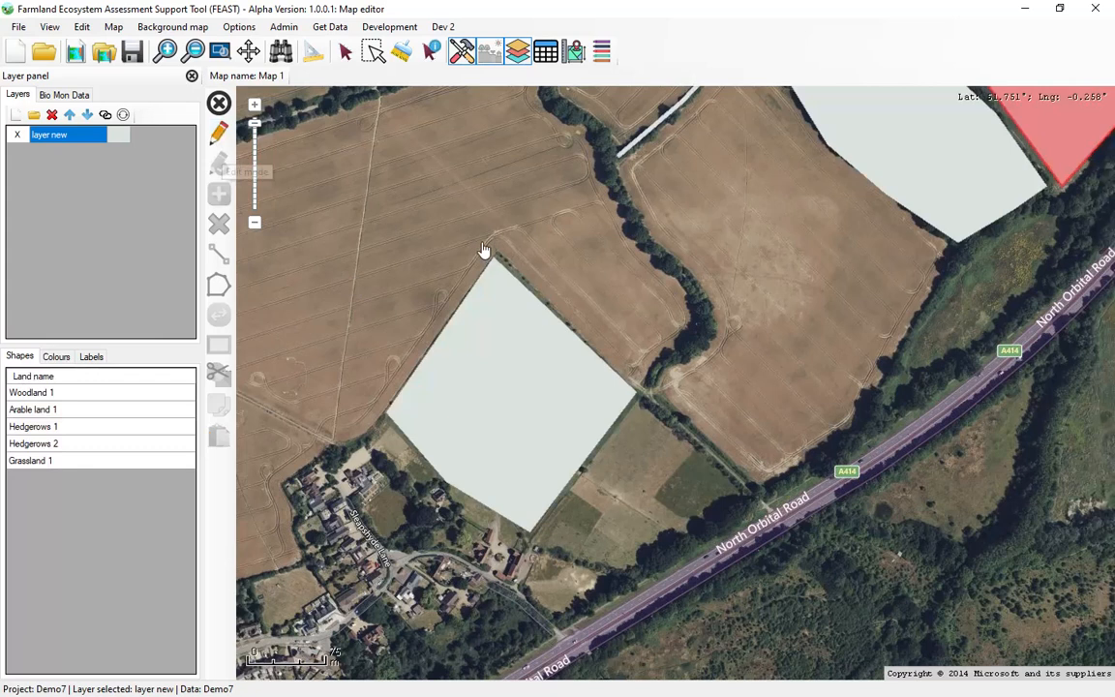
# Identify the grassland polygon, review its Brown hare impact icons, and close the feature data.
pyautogui.click(431, 50)
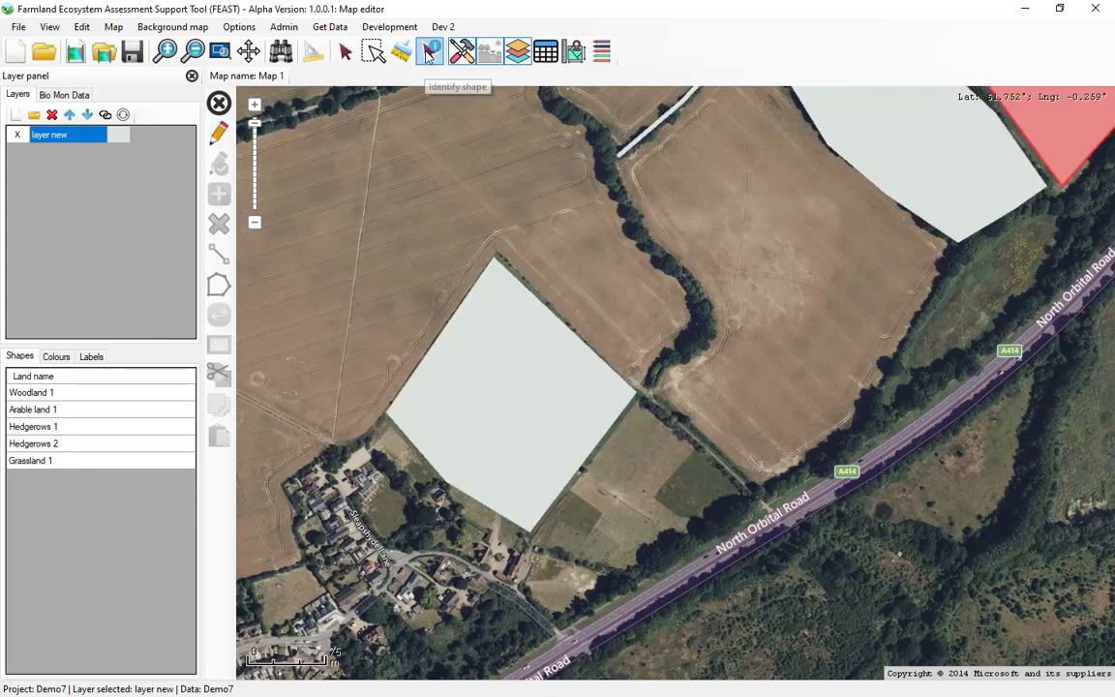
pyautogui.click(495, 372)
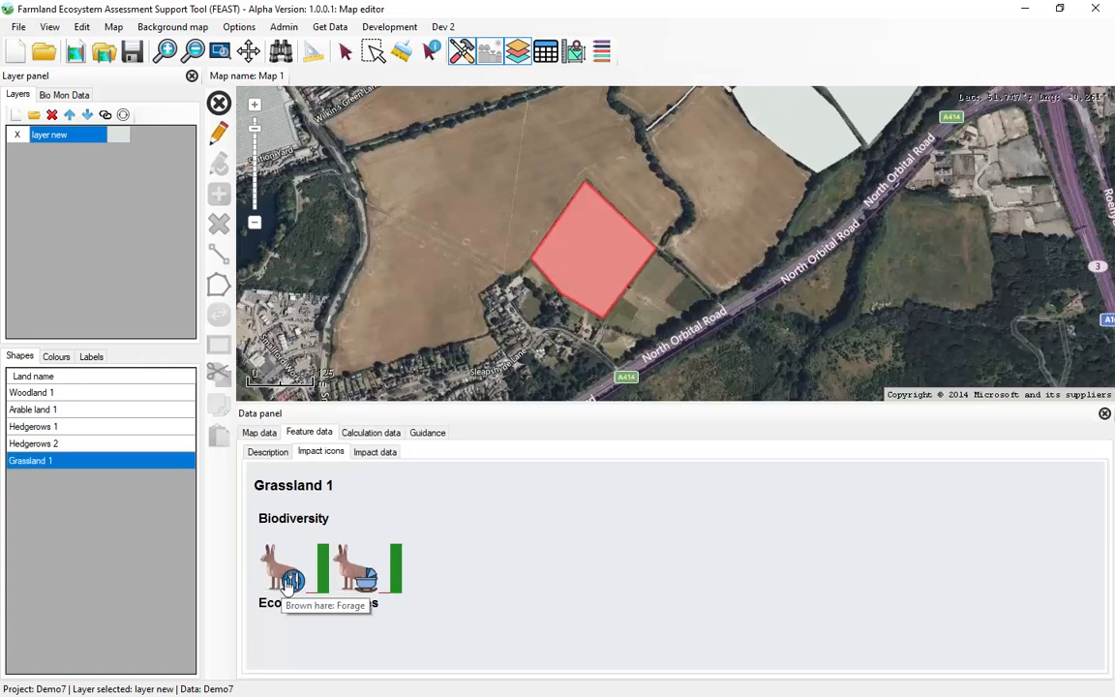
pyautogui.moveTo(355, 582)
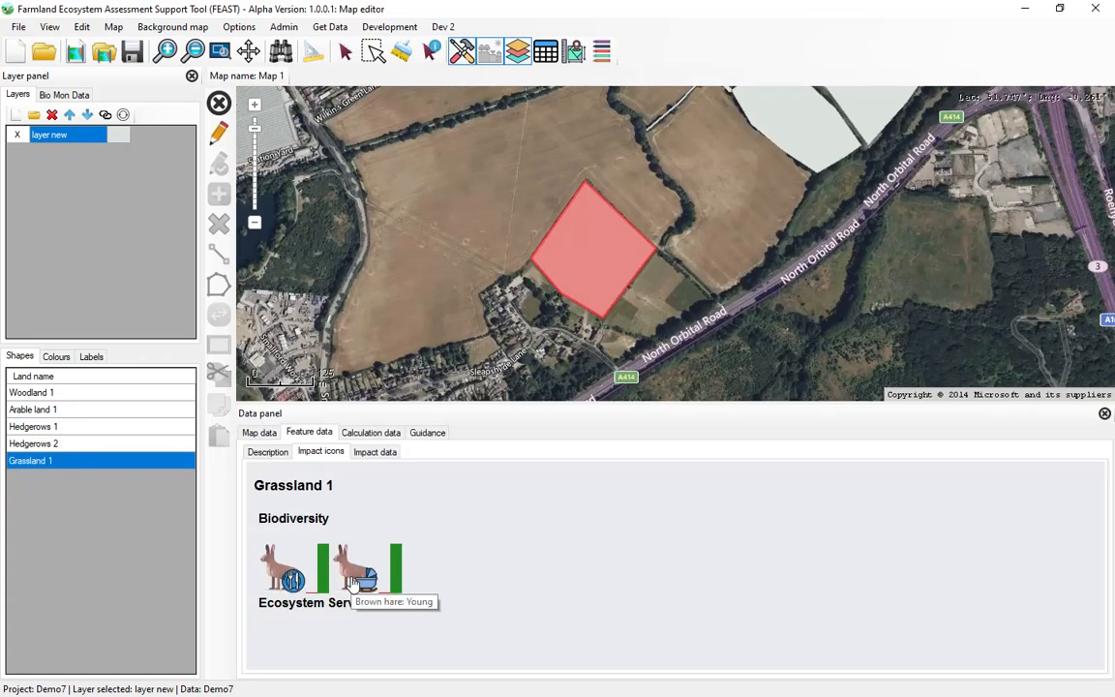
pyautogui.click(1104, 413)
# Show the spatial metrics and run the Brown hare: Spatial HSI calculation.
pyautogui.click(574, 50)
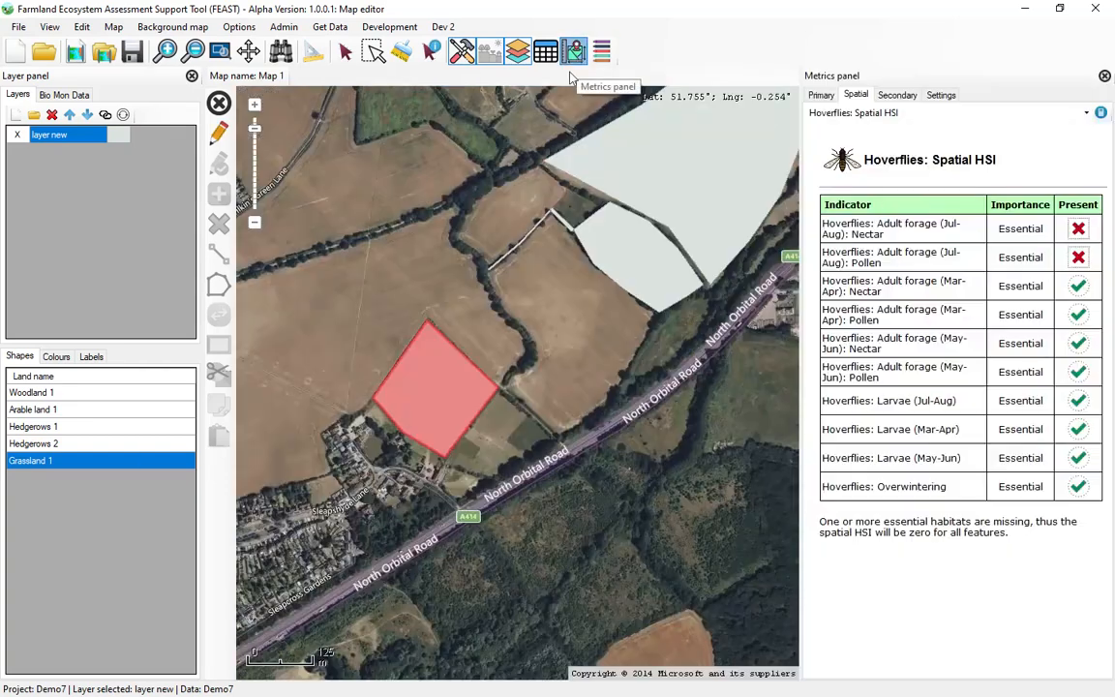
pyautogui.click(892, 114)
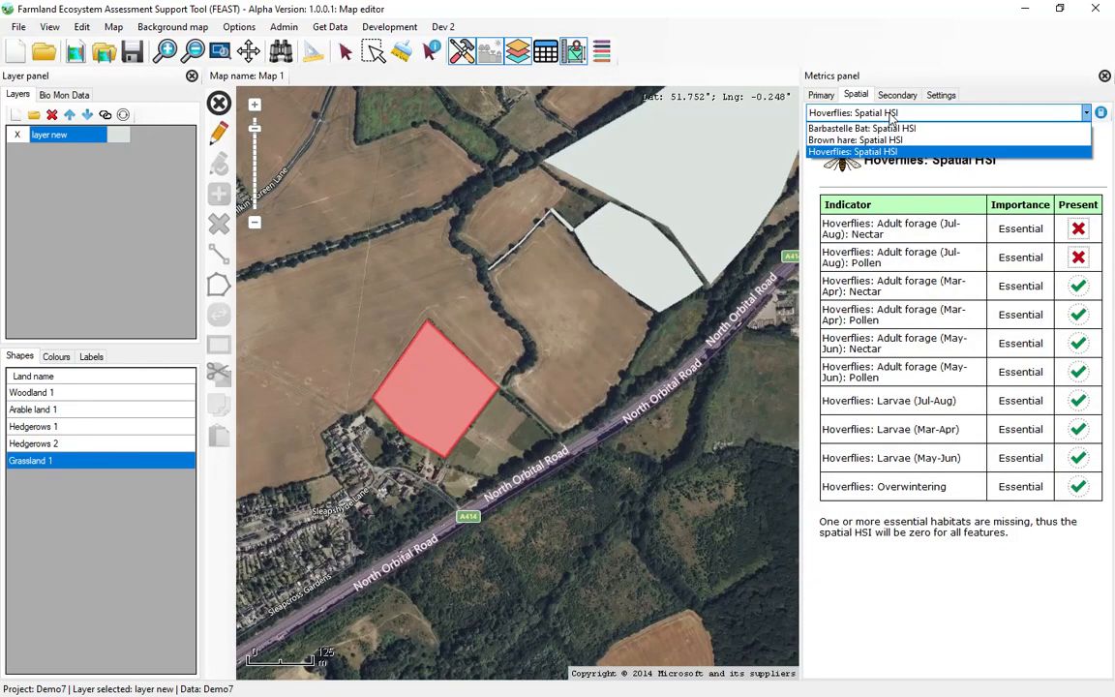
pyautogui.click(890, 141)
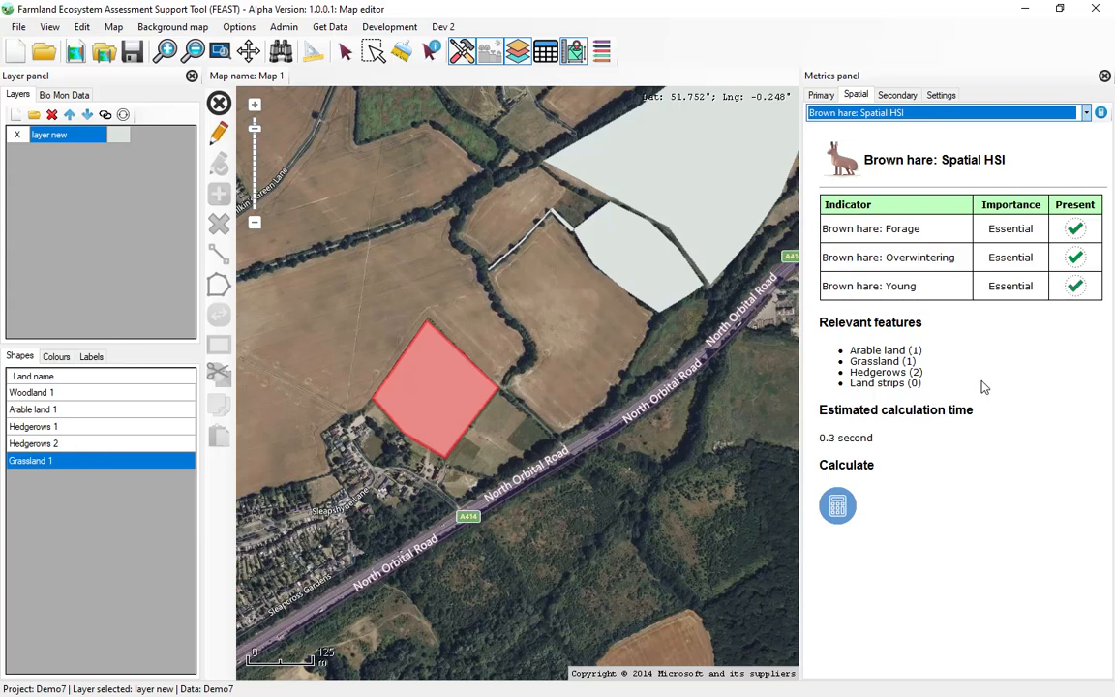
pyautogui.click(837, 508)
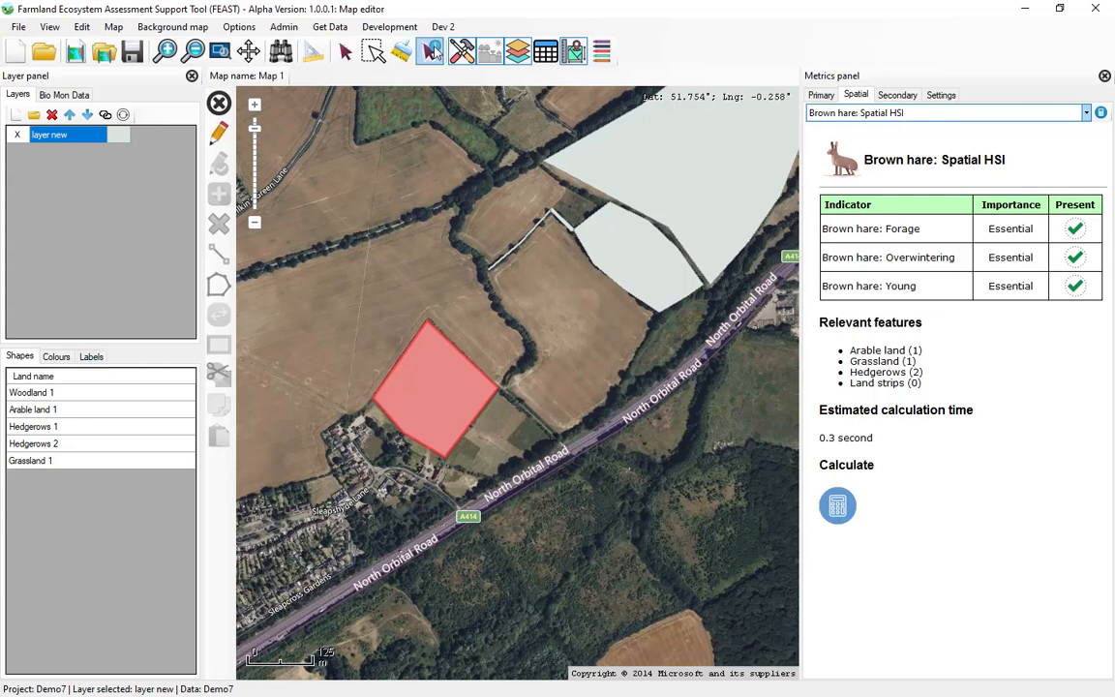
# Identify the grassland polygon again to review its recalculated impact icons, then close the metrics and feature data.
pyautogui.click(429, 397)
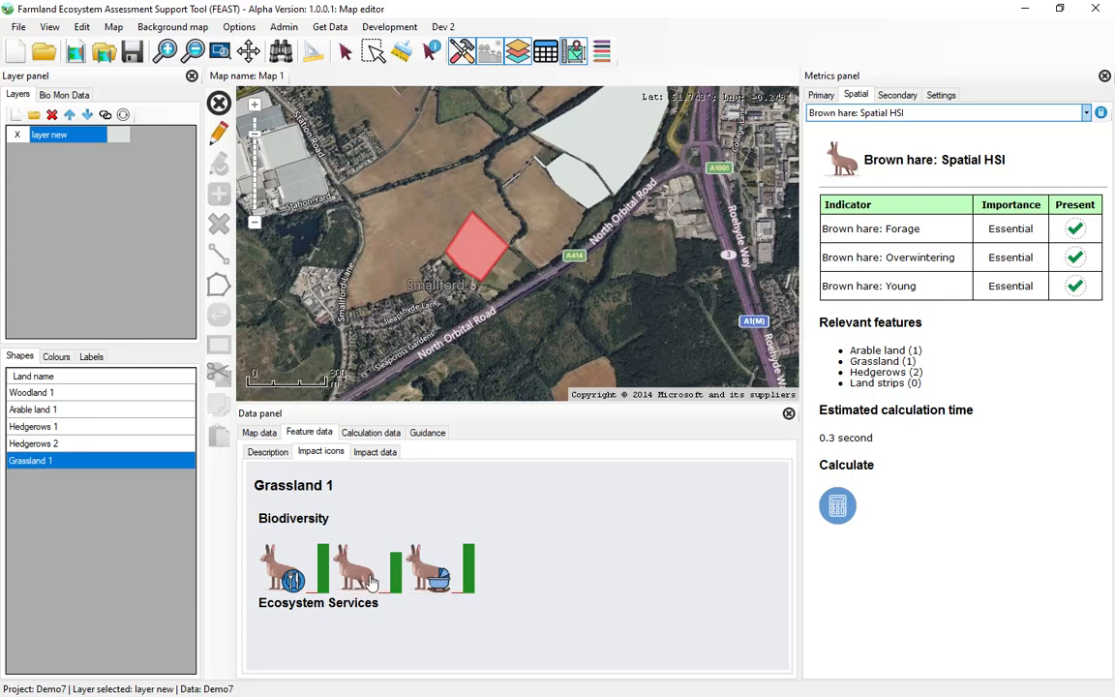
pyautogui.click(1105, 77)
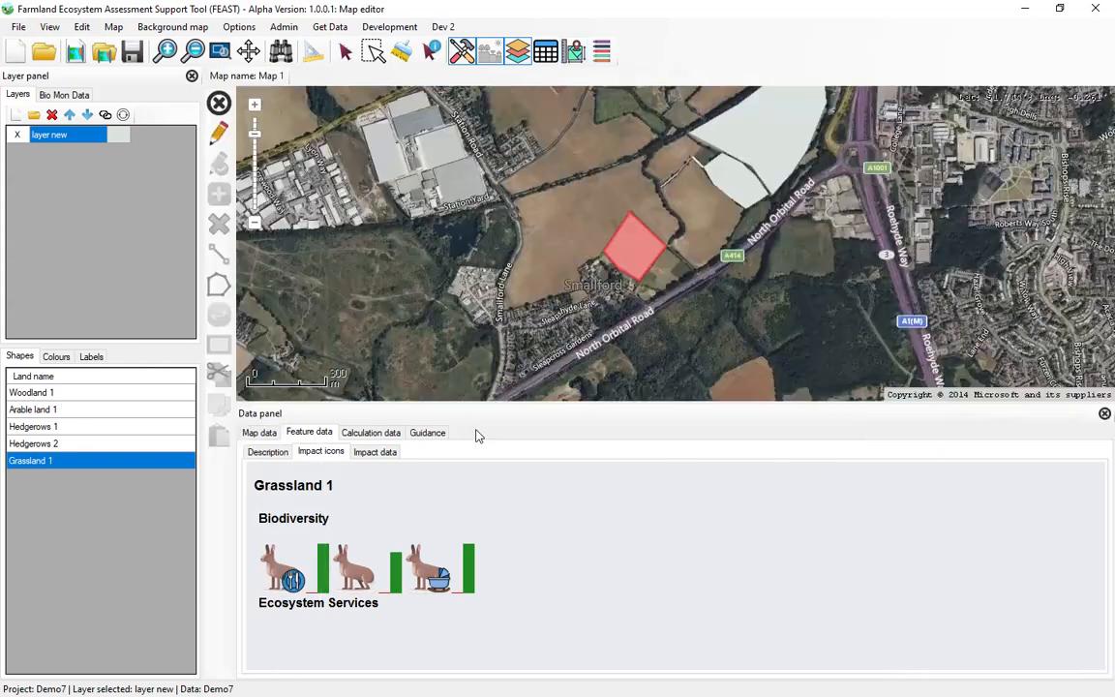
pyautogui.click(1104, 413)
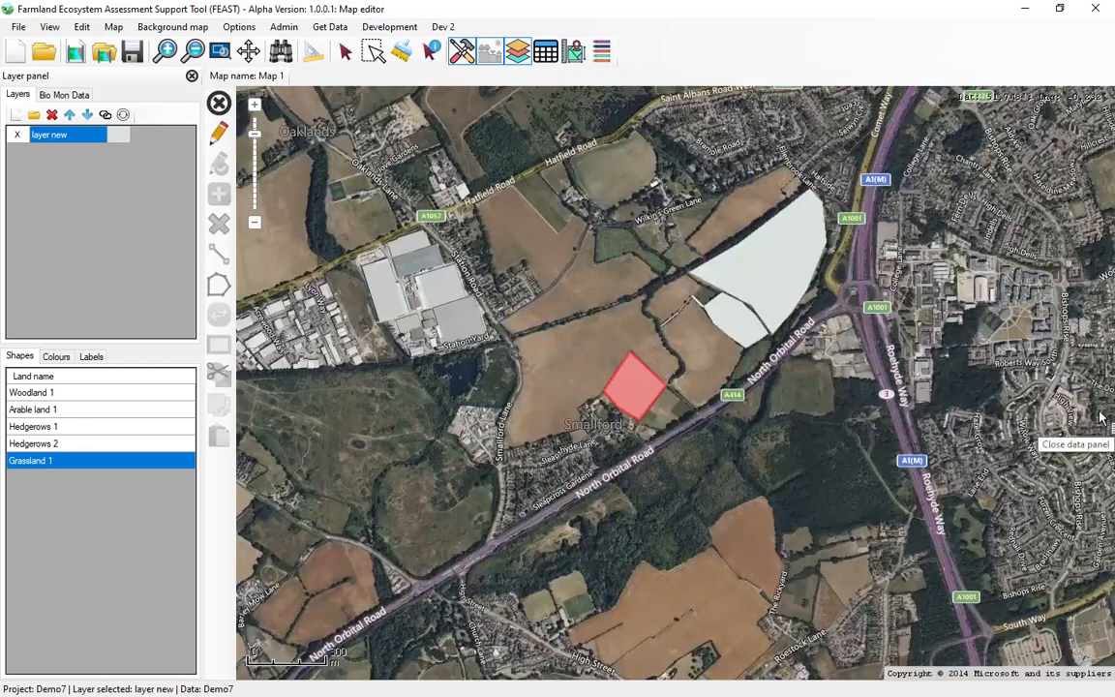
# Set the layer's colour categorisation metric to Brown hare: Spatial HSI, keeping the scale on Auto scale.
pyautogui.click(54, 356)
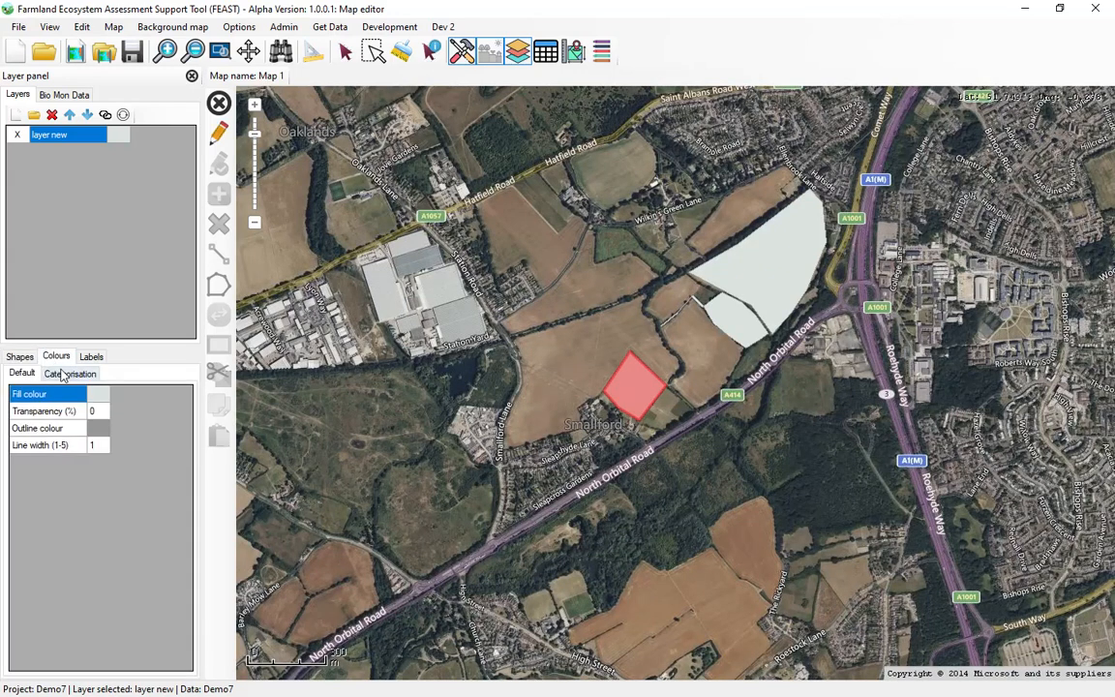
pyautogui.click(63, 373)
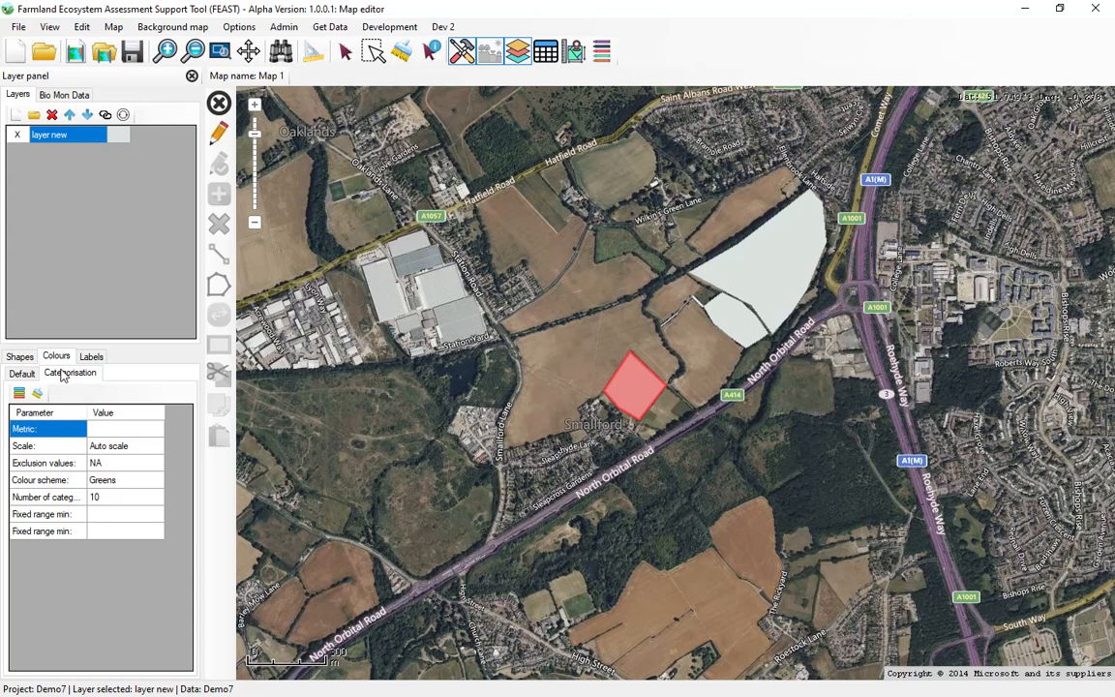
pyautogui.click(150, 429)
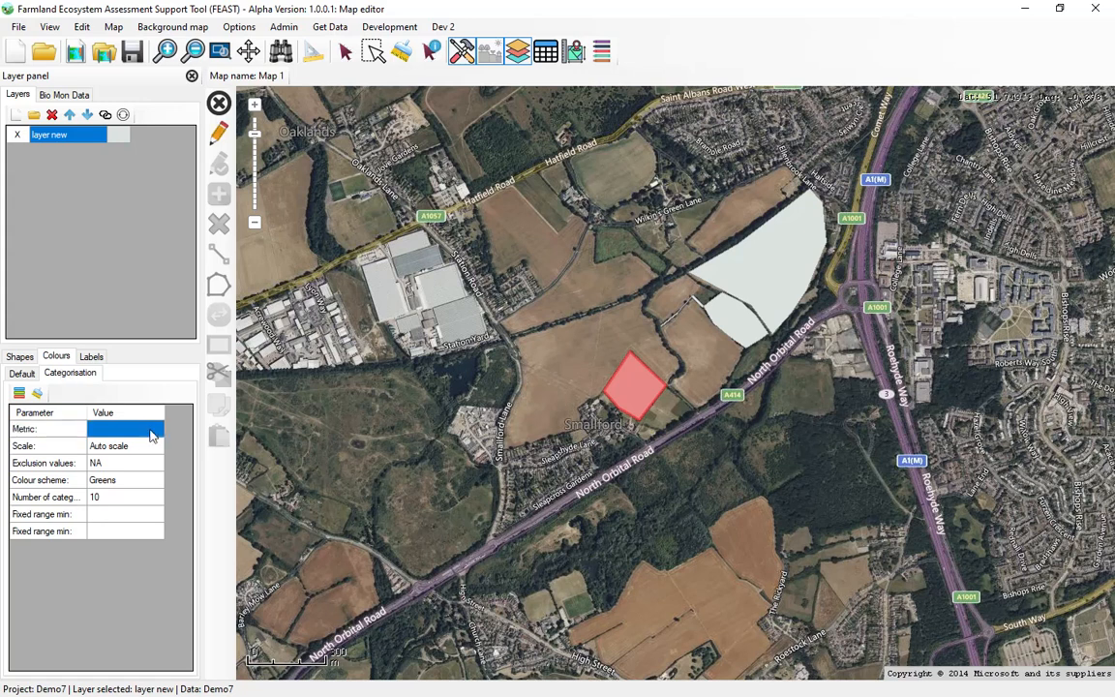
pyautogui.click(155, 430)
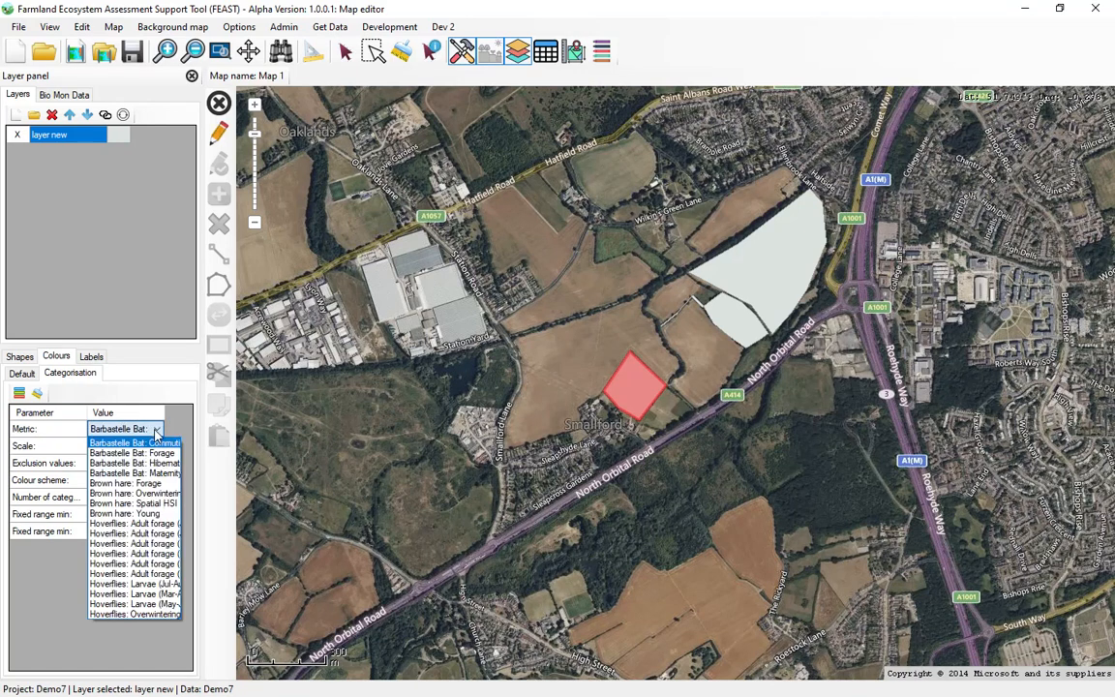
pyautogui.click(158, 503)
pyautogui.click(129, 448)
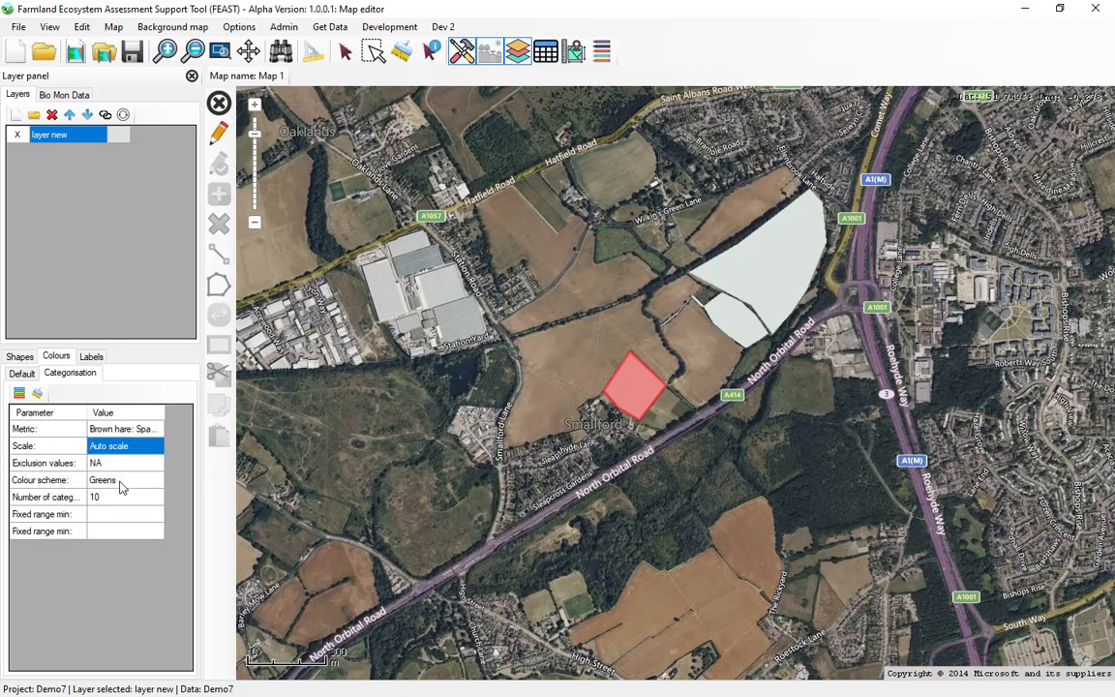
# Set the colour scheme to Red-Green with 10 categories and apply the categorisation to the map.
pyautogui.click(130, 482)
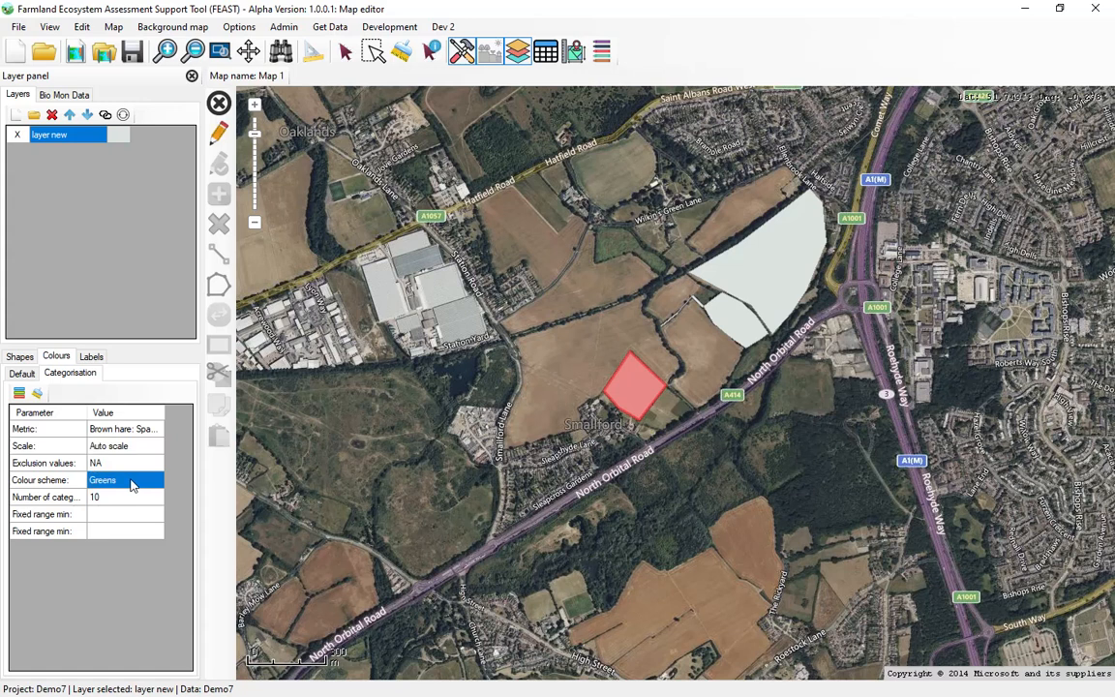
pyautogui.click(131, 482)
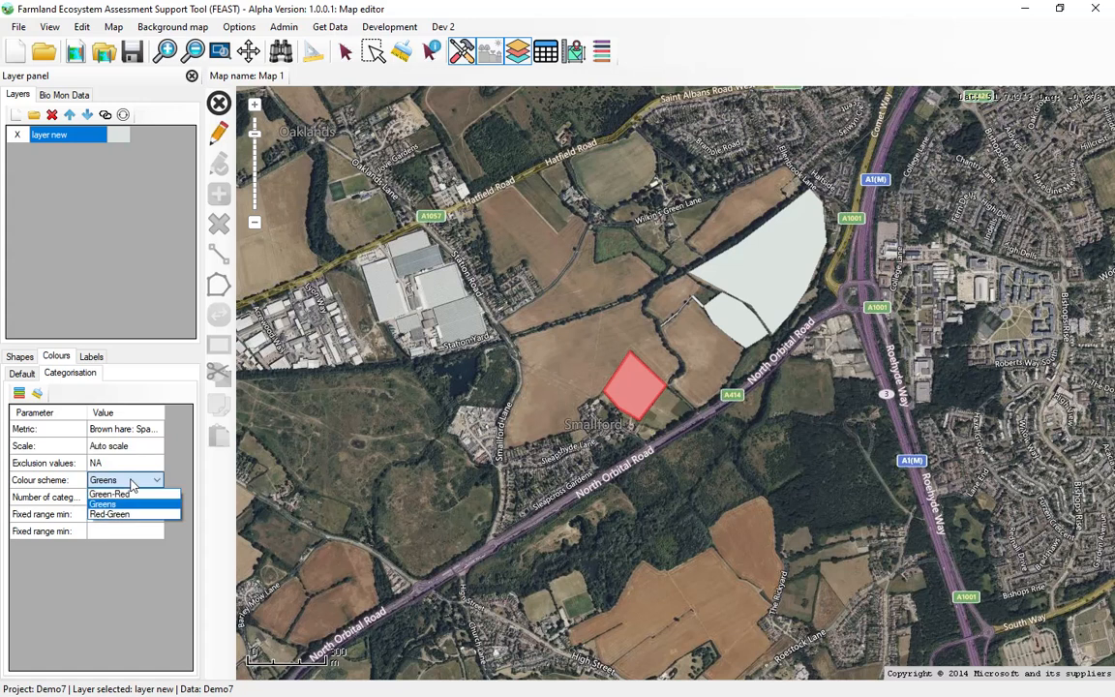
pyautogui.click(124, 514)
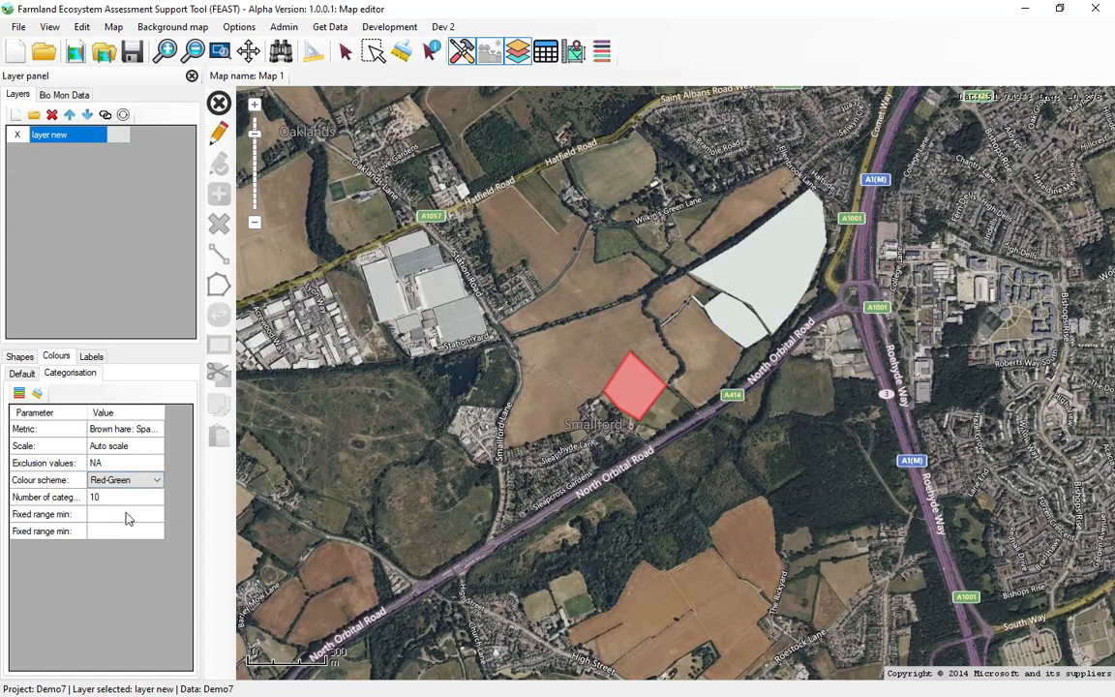
pyautogui.click(124, 499)
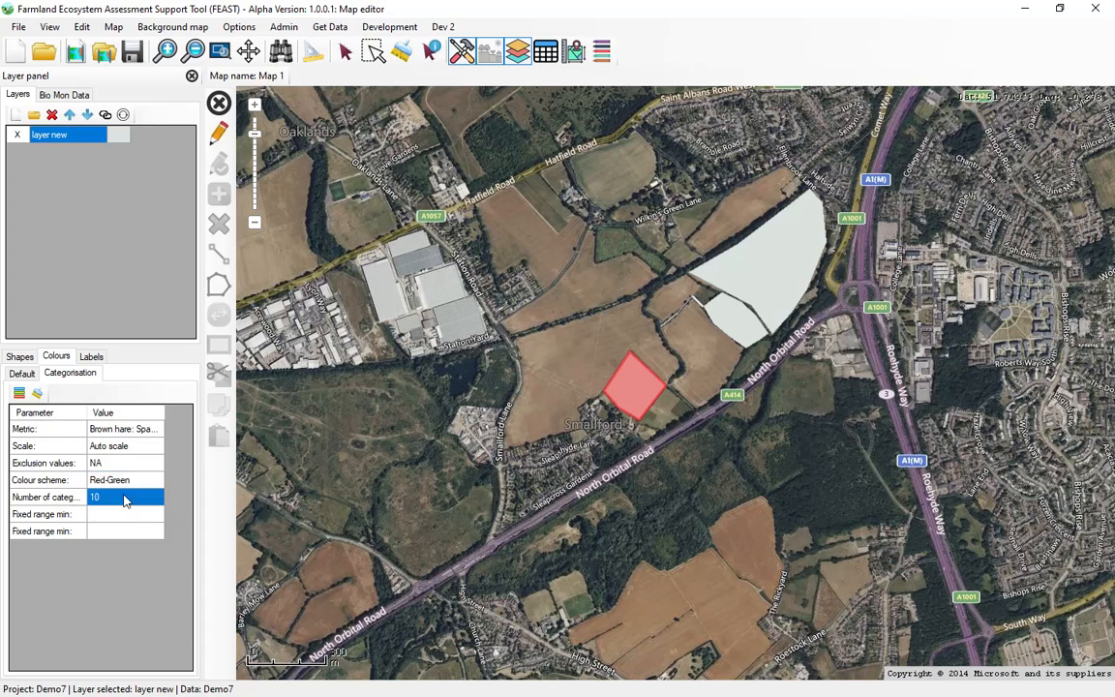
pyautogui.click(20, 394)
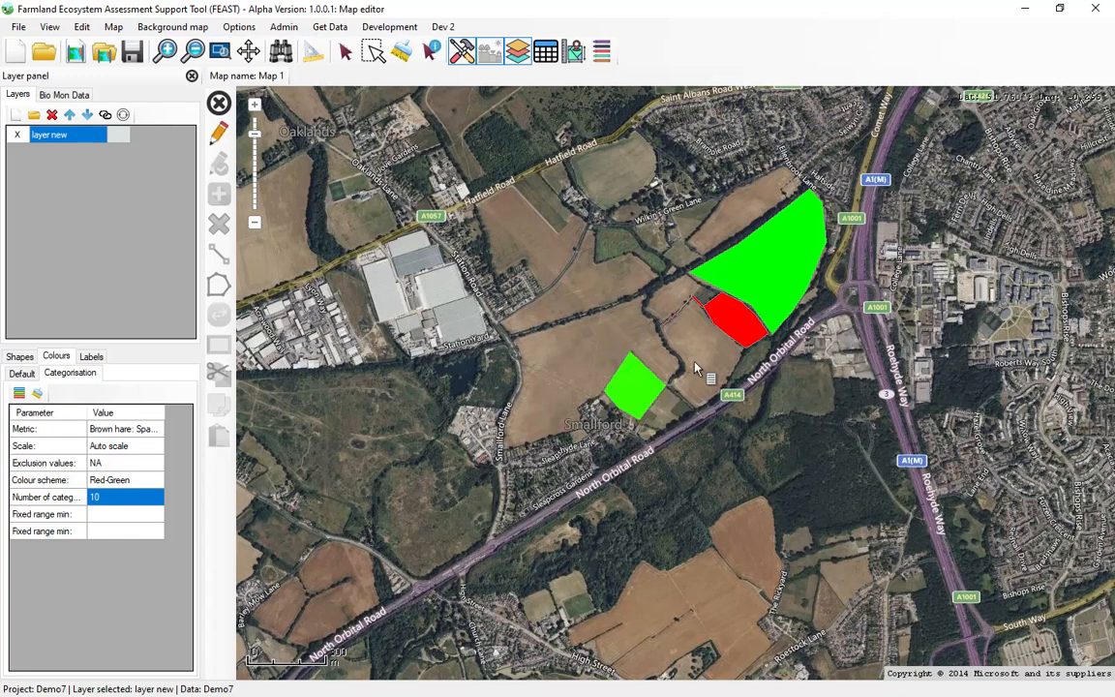
# Examine the coloured features against the map legend for Brown hare: Spatial HSI, then close the legend.
pyautogui.scroll(1, 769, 290)
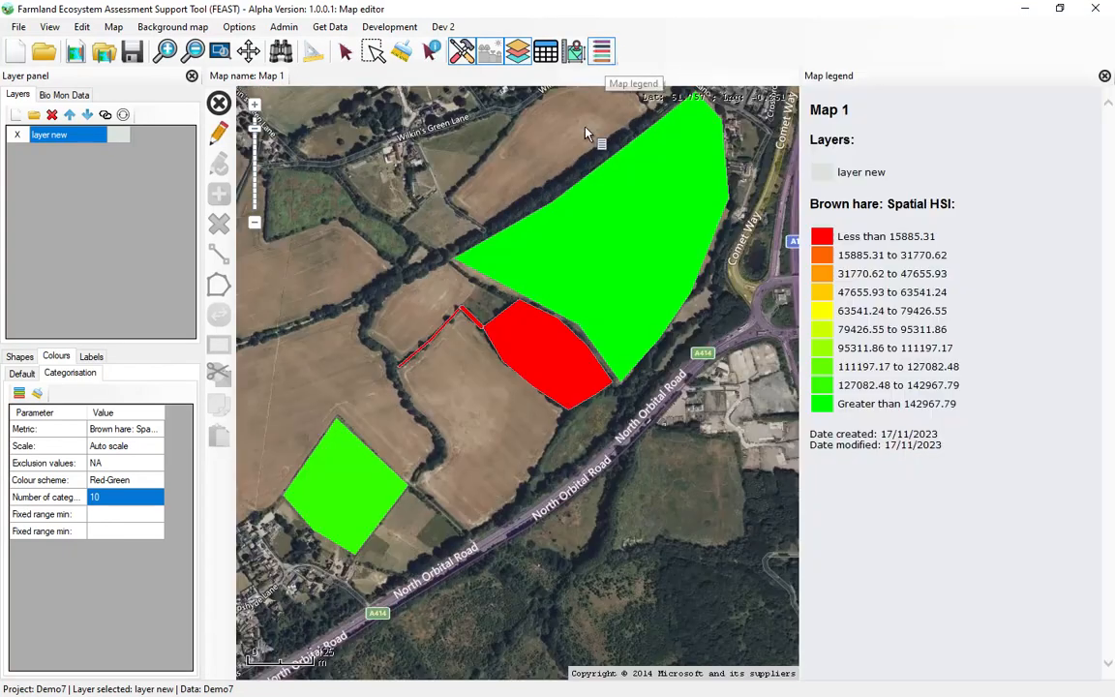
pyautogui.click(601, 50)
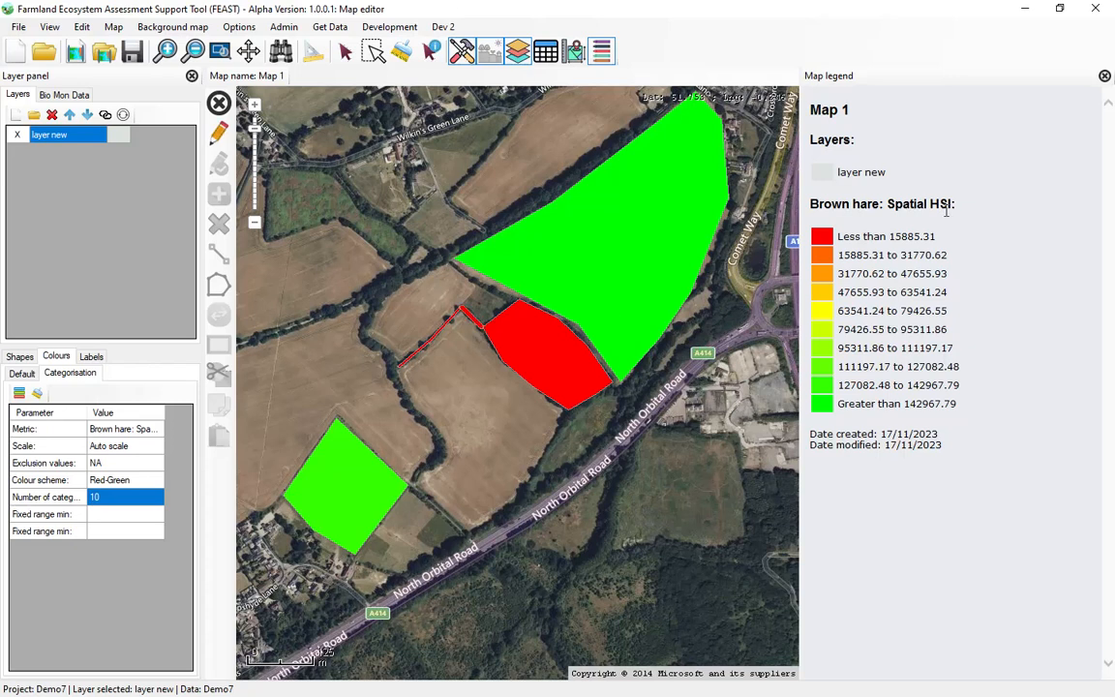
pyautogui.click(1105, 76)
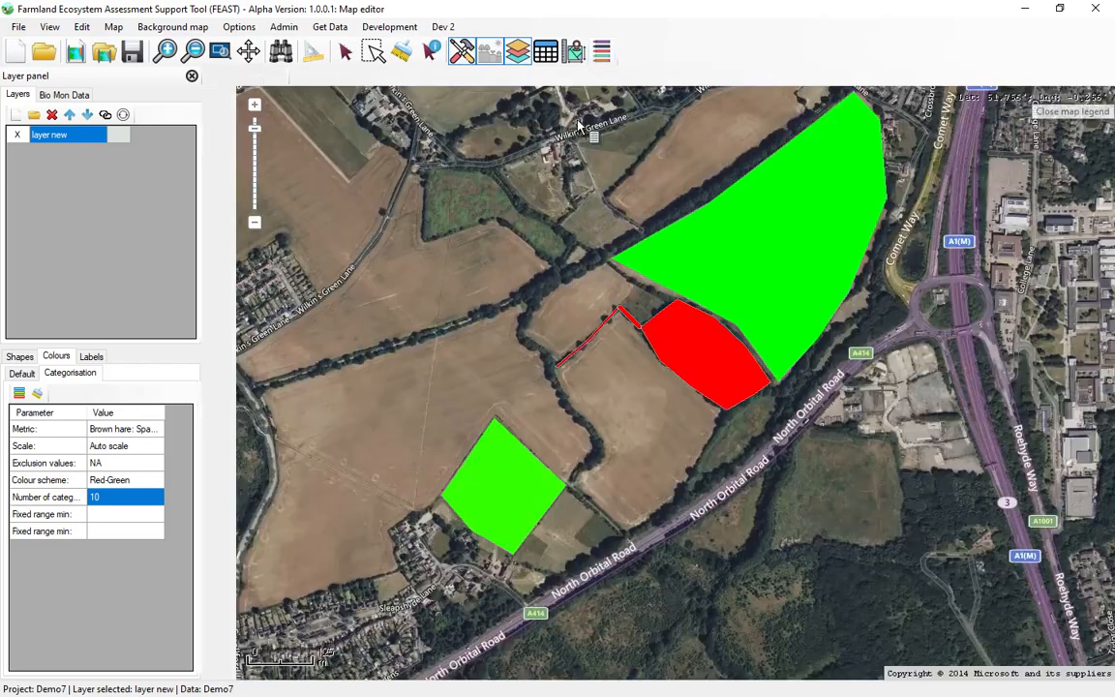
# Reopen the spatial metrics and run the Barbastelle Bat: Spatial HSI calculation.
pyautogui.click(574, 53)
pyautogui.click(926, 114)
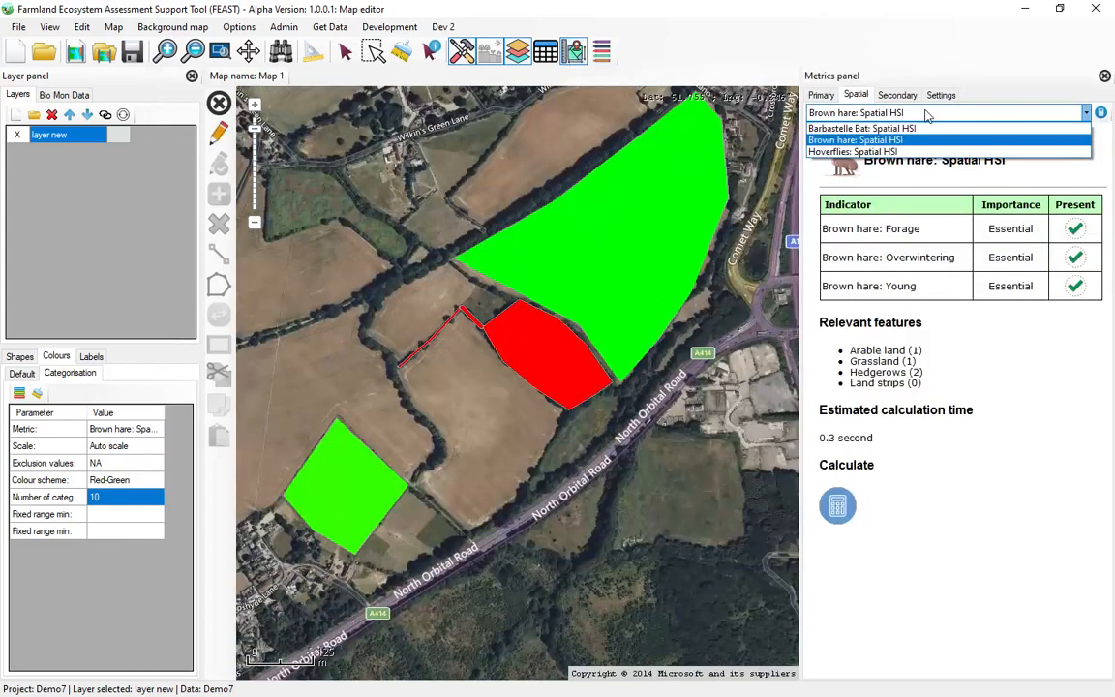
pyautogui.click(910, 128)
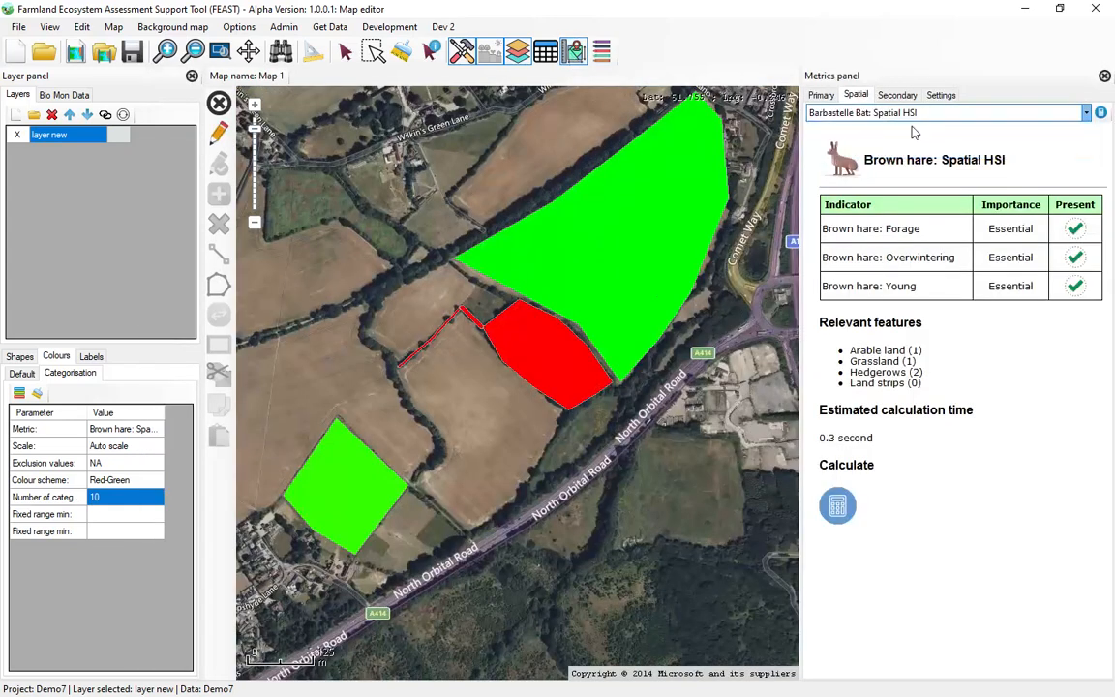
pyautogui.click(837, 513)
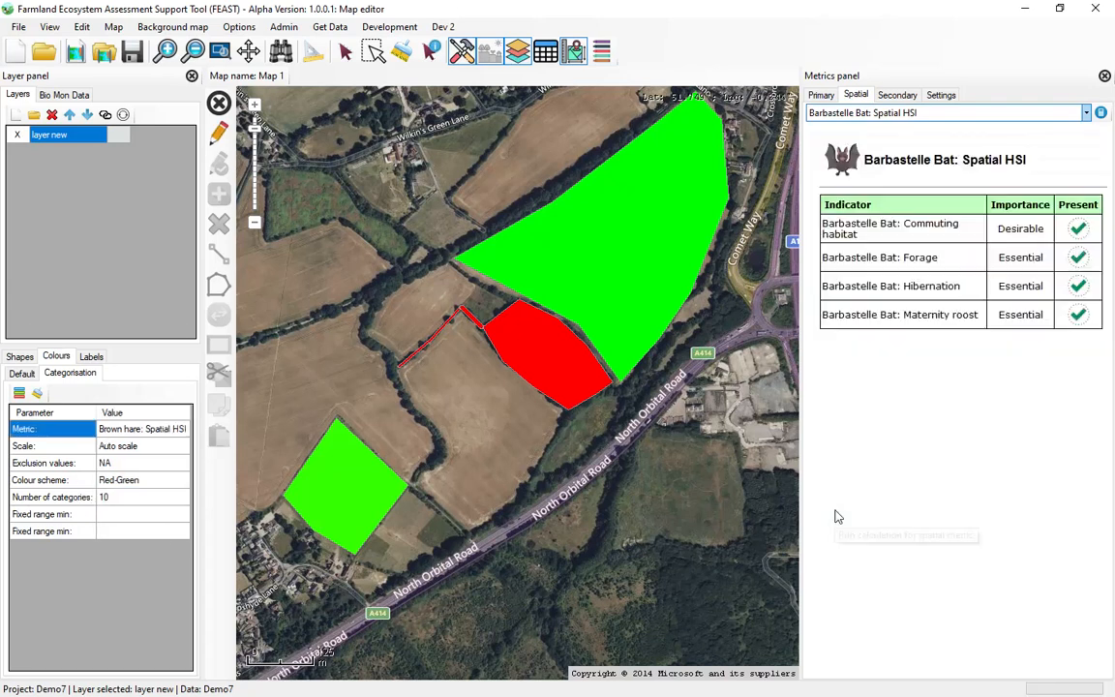
# Recolour the map features by Barbastelle Bat: Spatial HSI with the Red-Green scheme and select the woodland polygon.
pyautogui.click(150, 434)
pyautogui.click(171, 433)
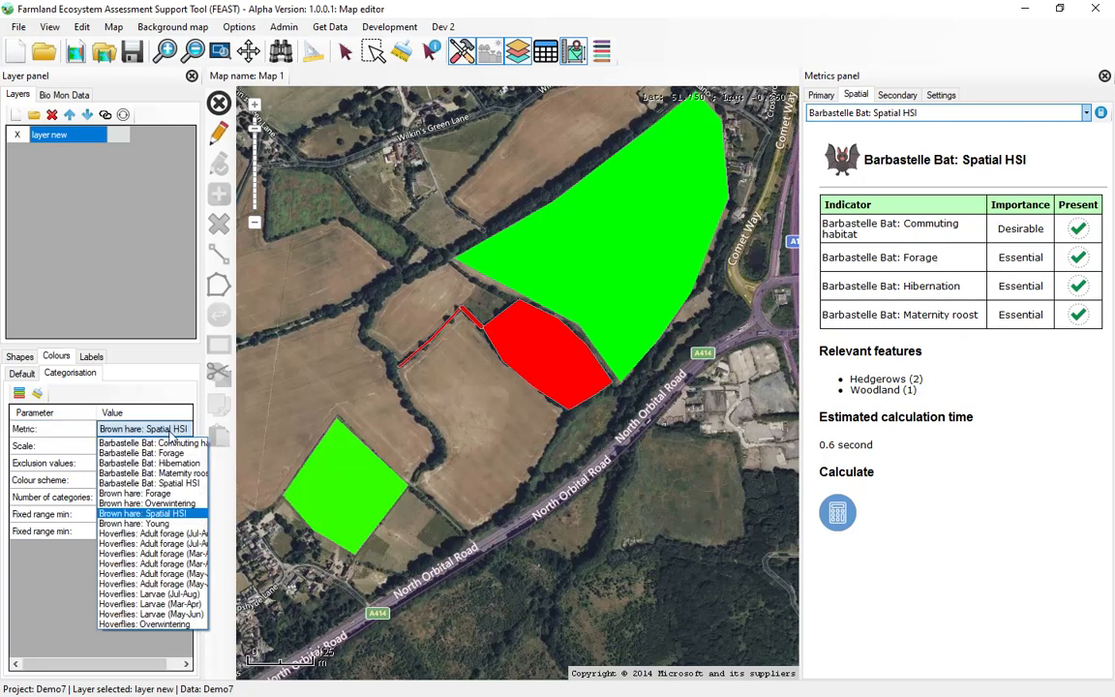
pyautogui.click(172, 483)
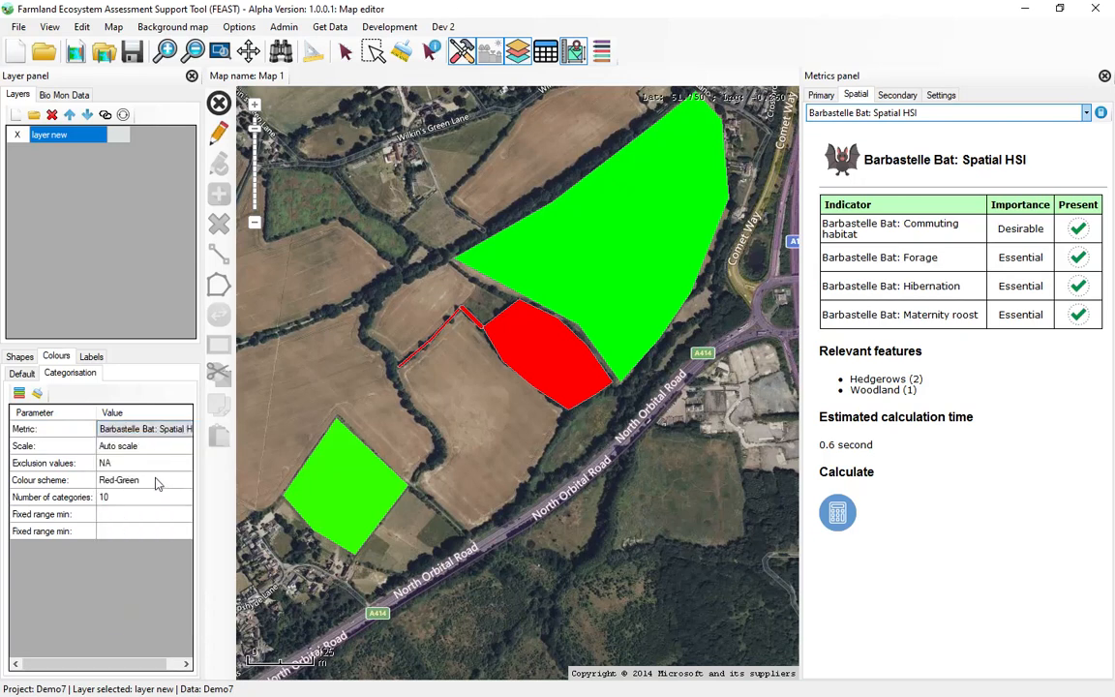
pyautogui.click(18, 393)
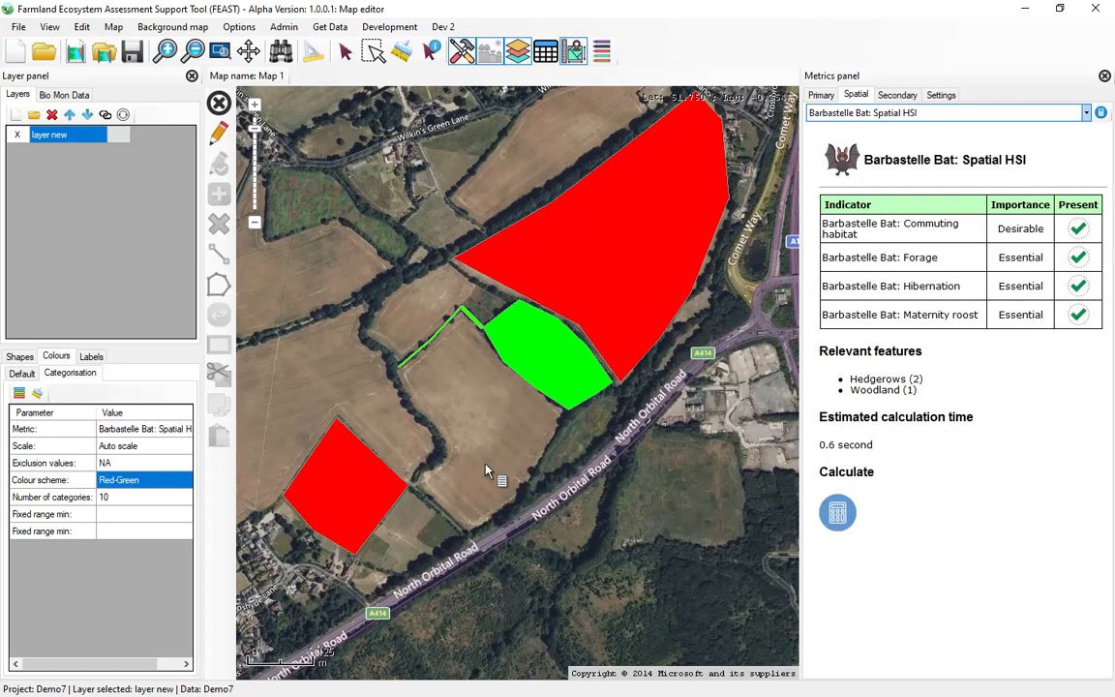
pyautogui.click(555, 361)
# Add a five-vertex Arable land polygon in the Arable group over the field southeast of Wilkin's Green Lane, and save the edits.
pyautogui.scroll(-1, 471, 433)
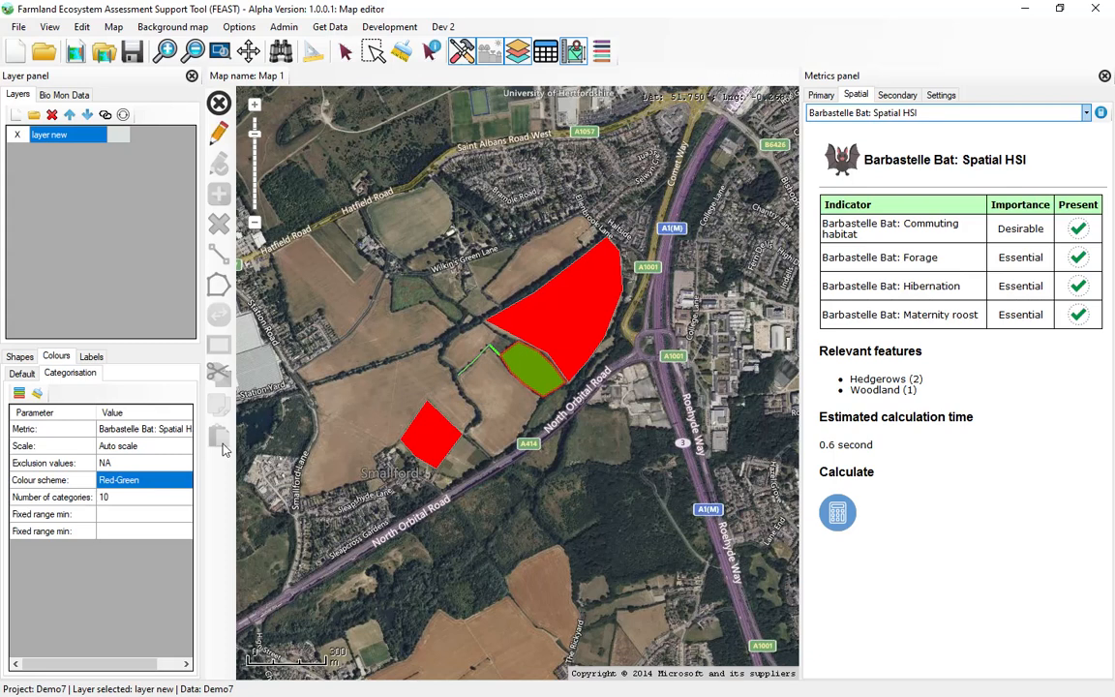
pyautogui.click(211, 135)
pyautogui.click(221, 173)
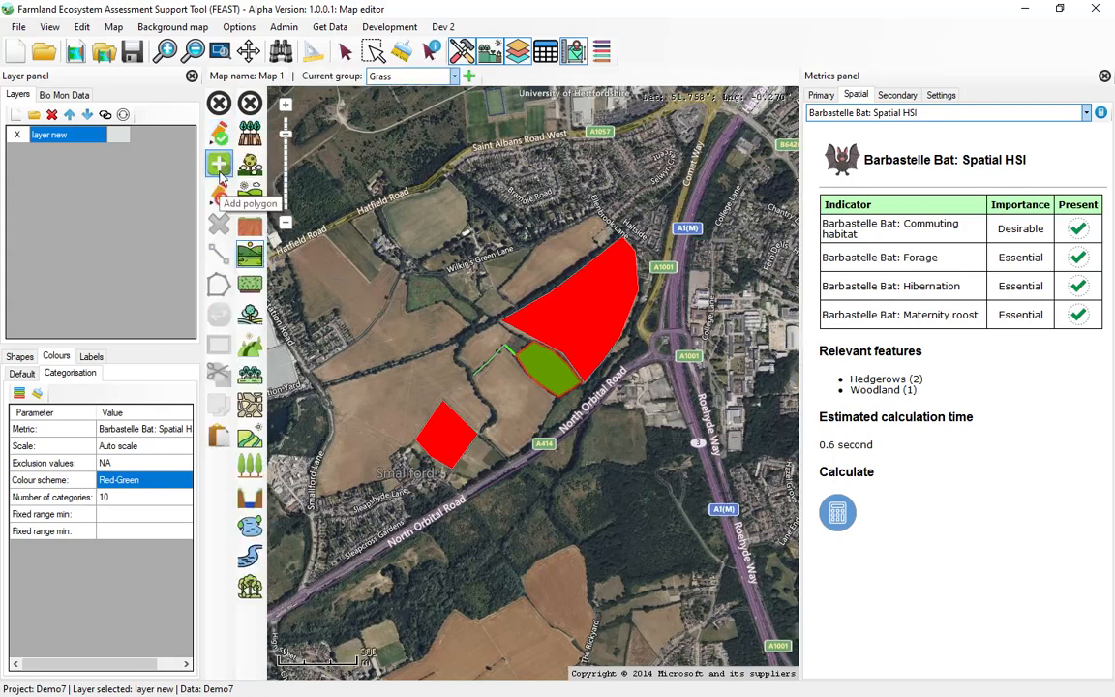
pyautogui.click(370, 75)
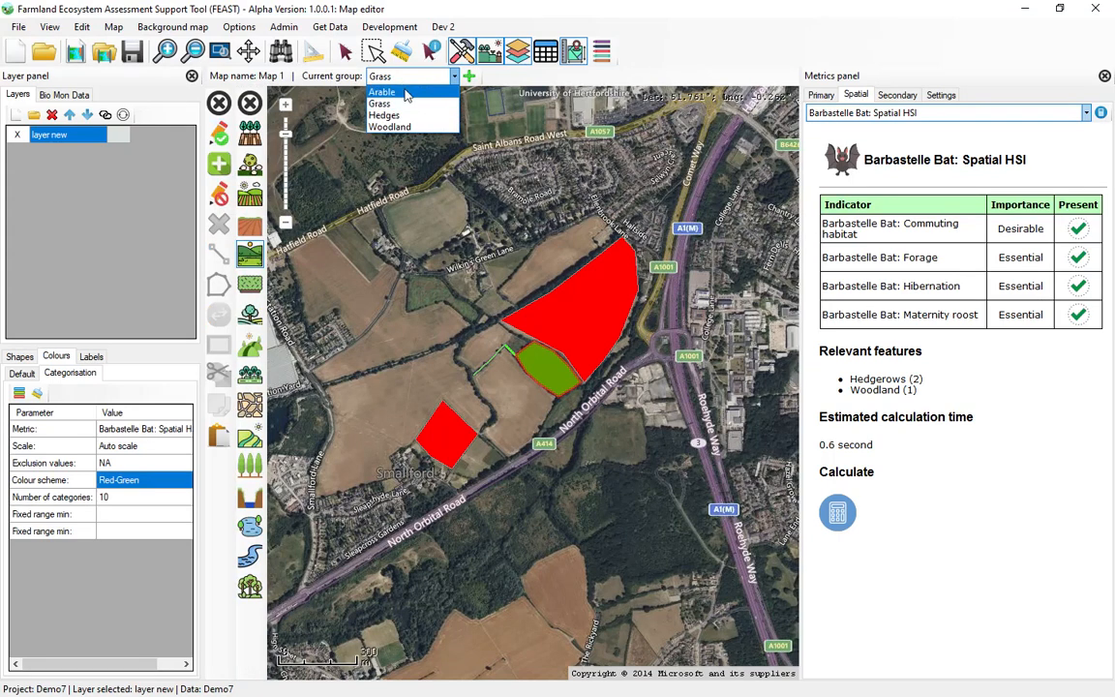
pyautogui.click(368, 87)
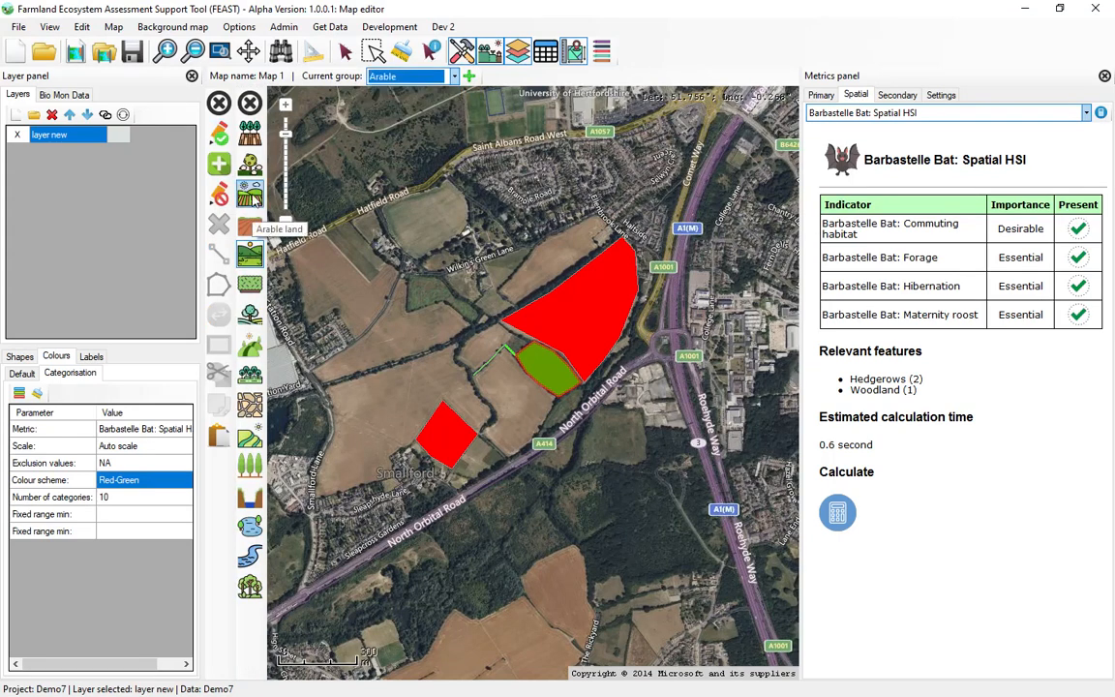
pyautogui.click(251, 198)
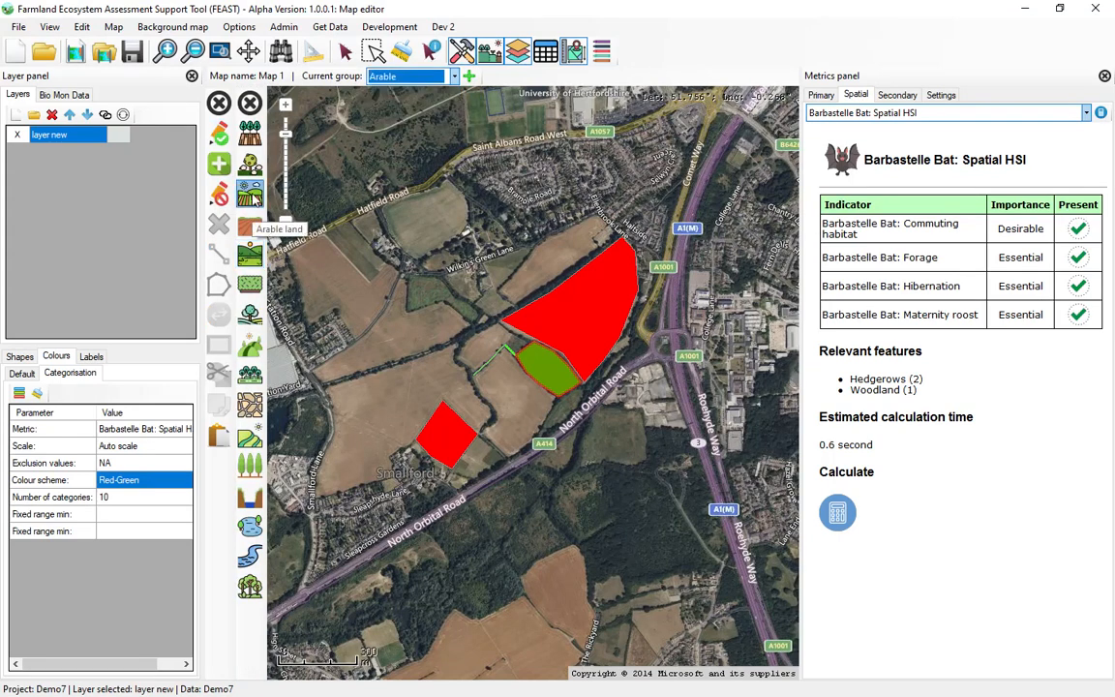
pyautogui.click(498, 291)
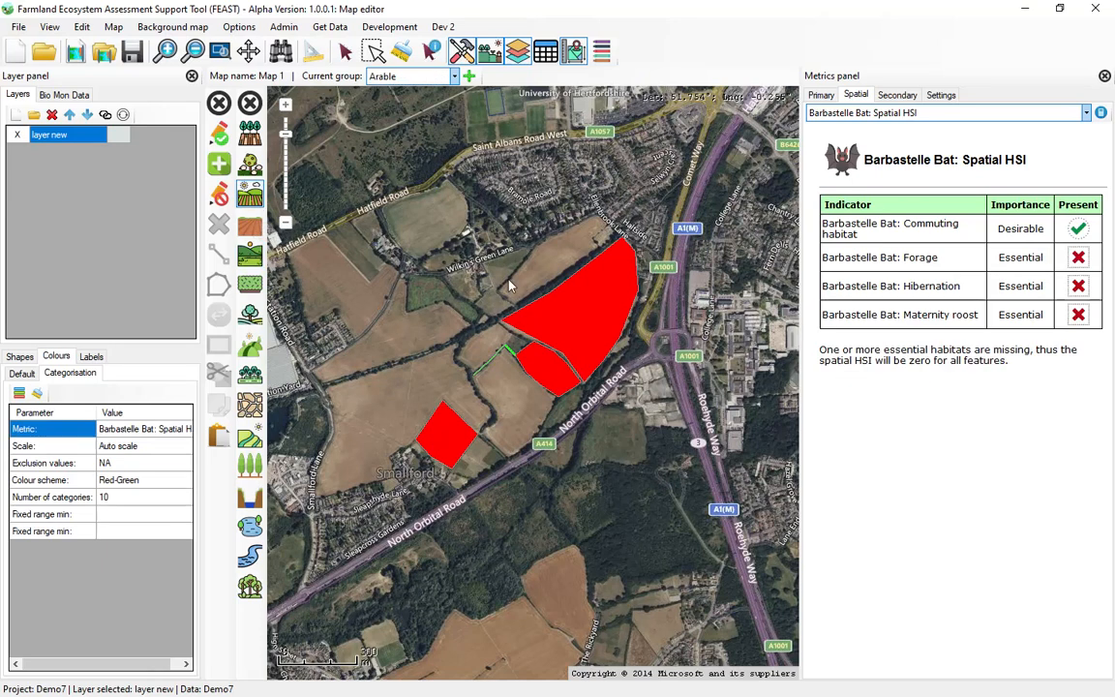
pyautogui.click(535, 245)
pyautogui.click(594, 217)
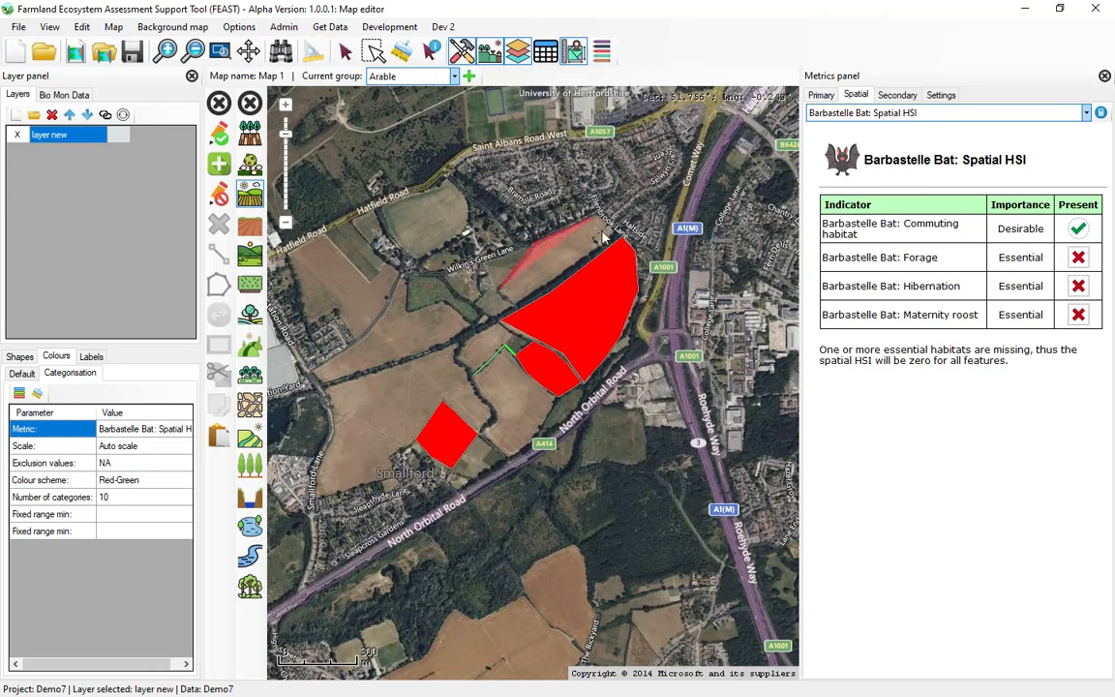
pyautogui.click(611, 235)
pyautogui.click(520, 301)
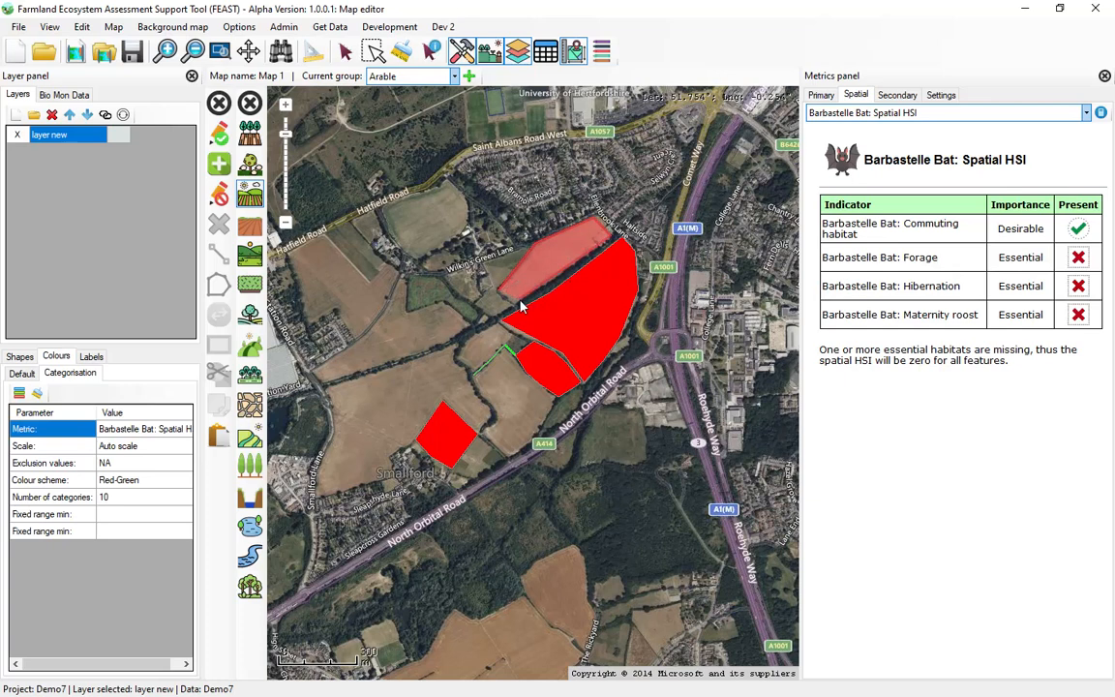
pyautogui.click(219, 136)
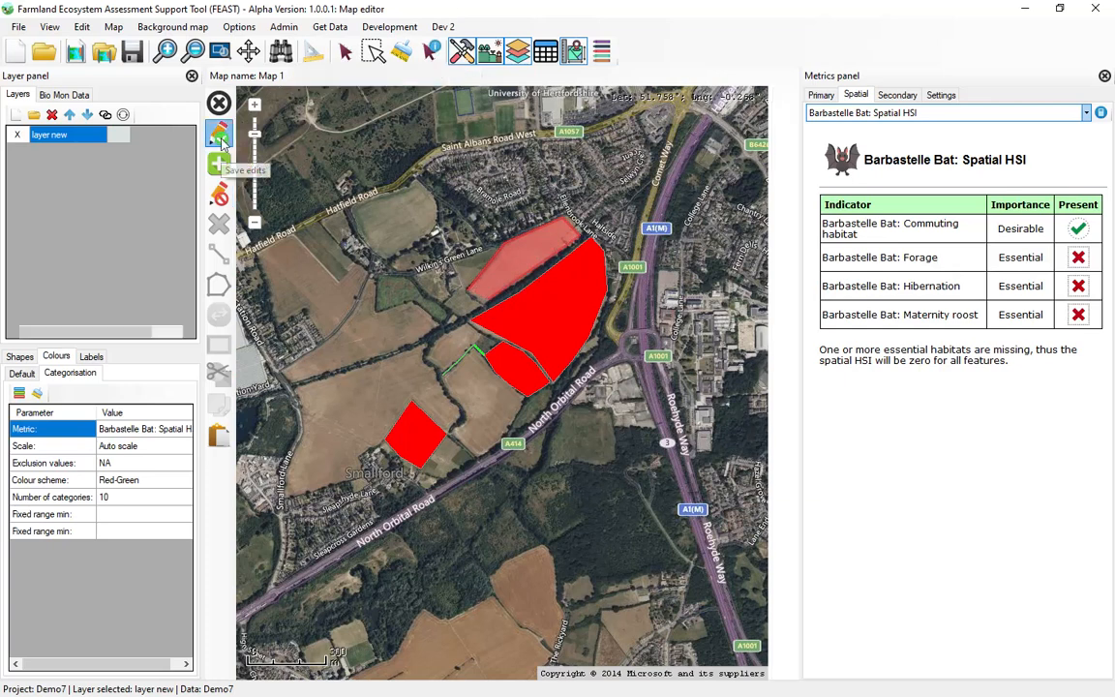
pyautogui.click(218, 165)
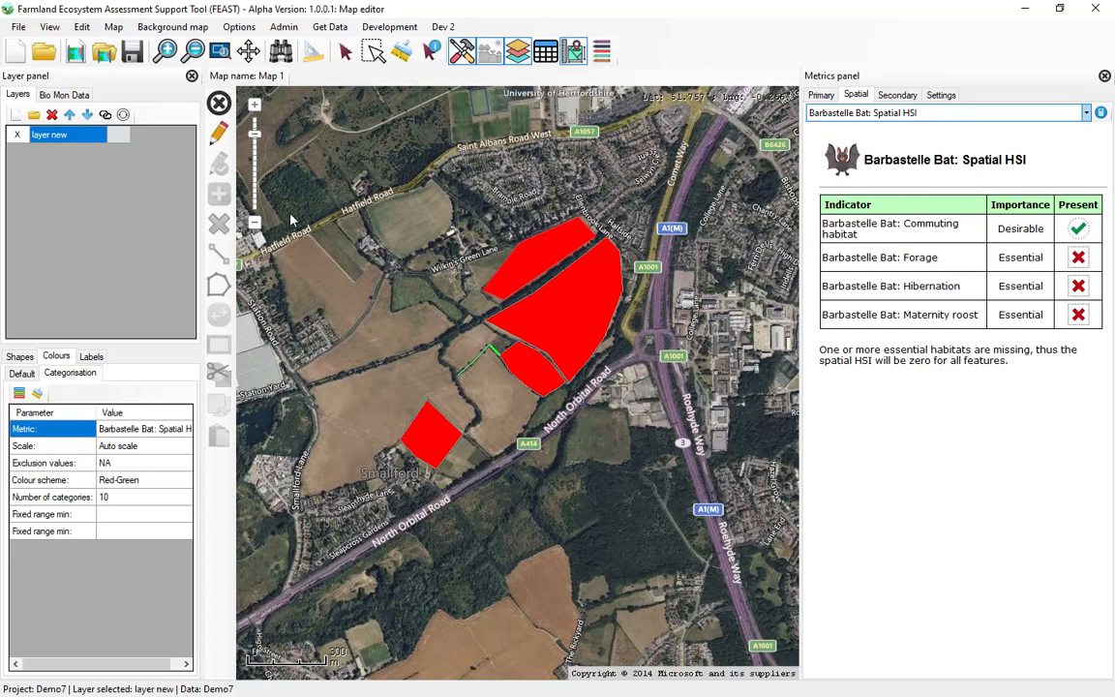
pyautogui.click(219, 137)
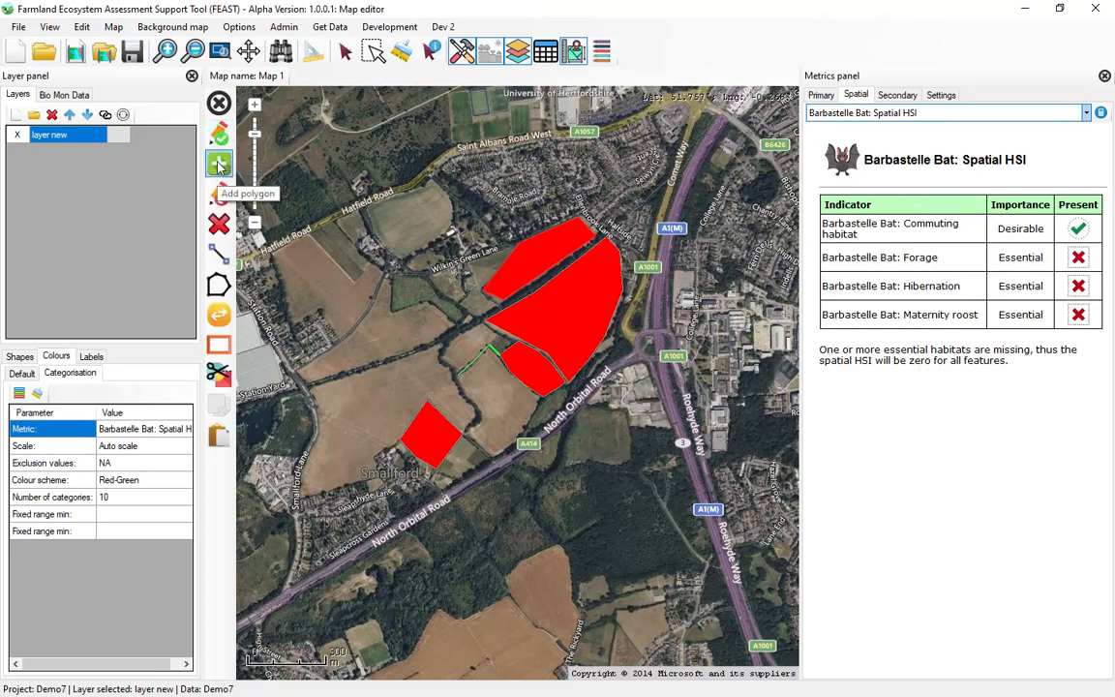
pyautogui.click(219, 167)
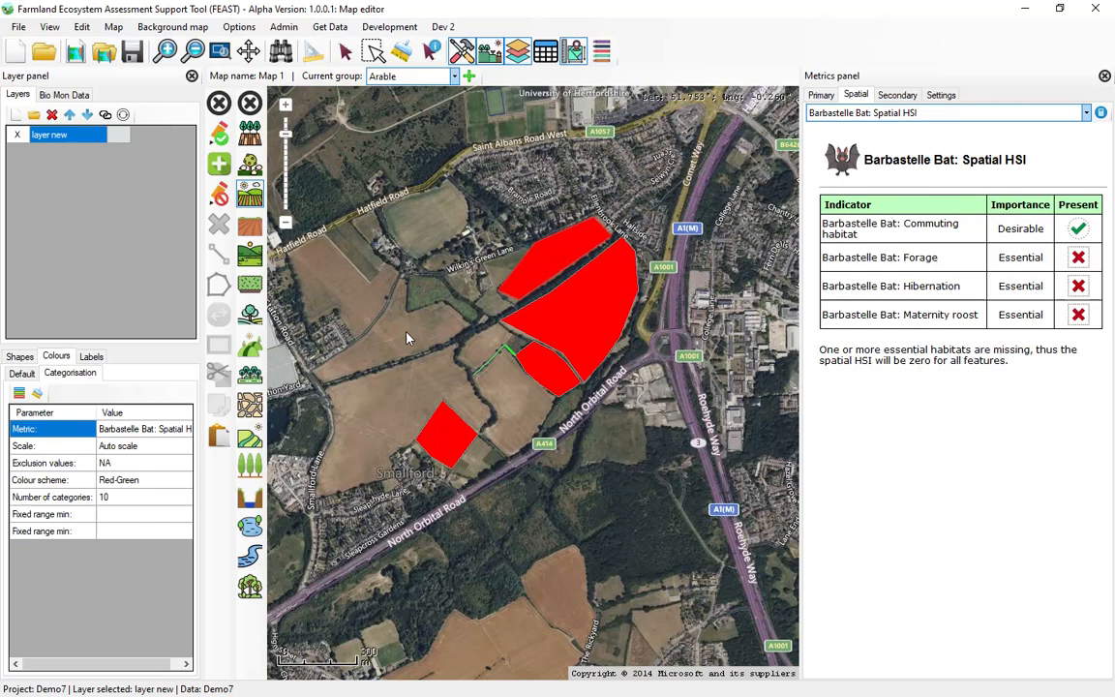
pyautogui.click(219, 196)
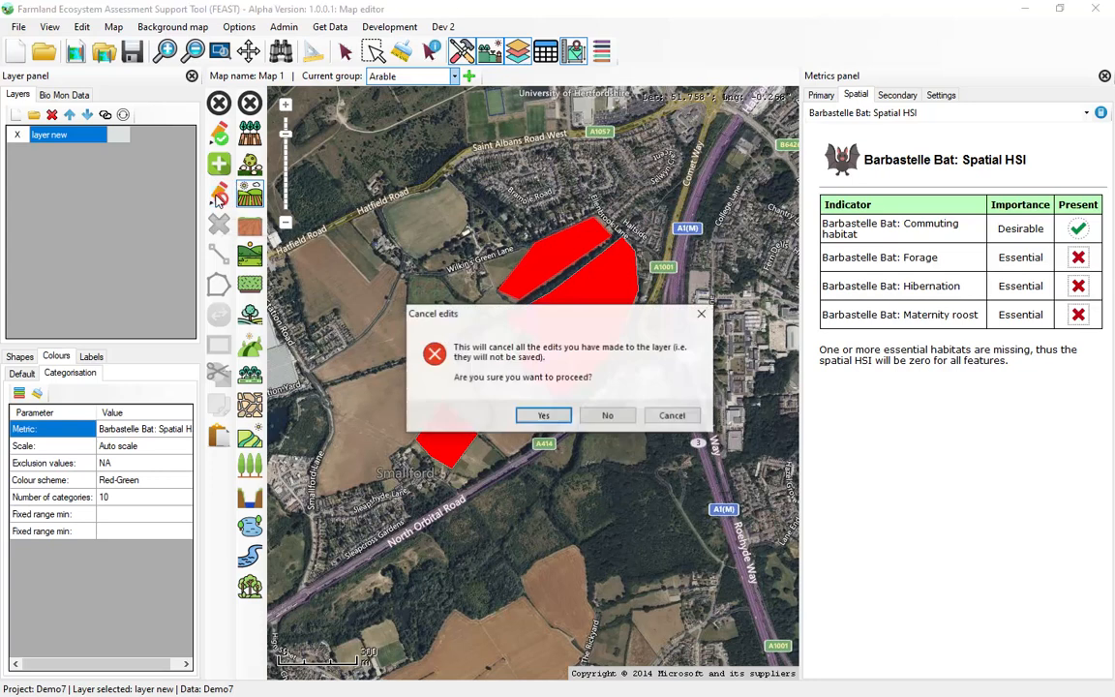
pyautogui.click(486, 378)
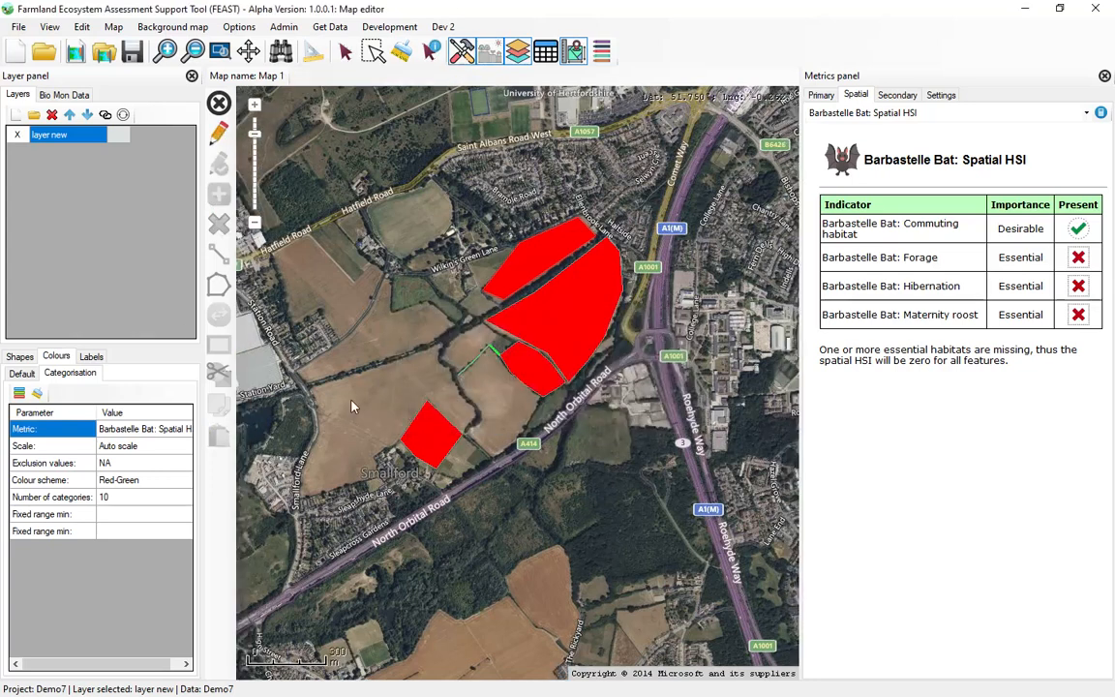